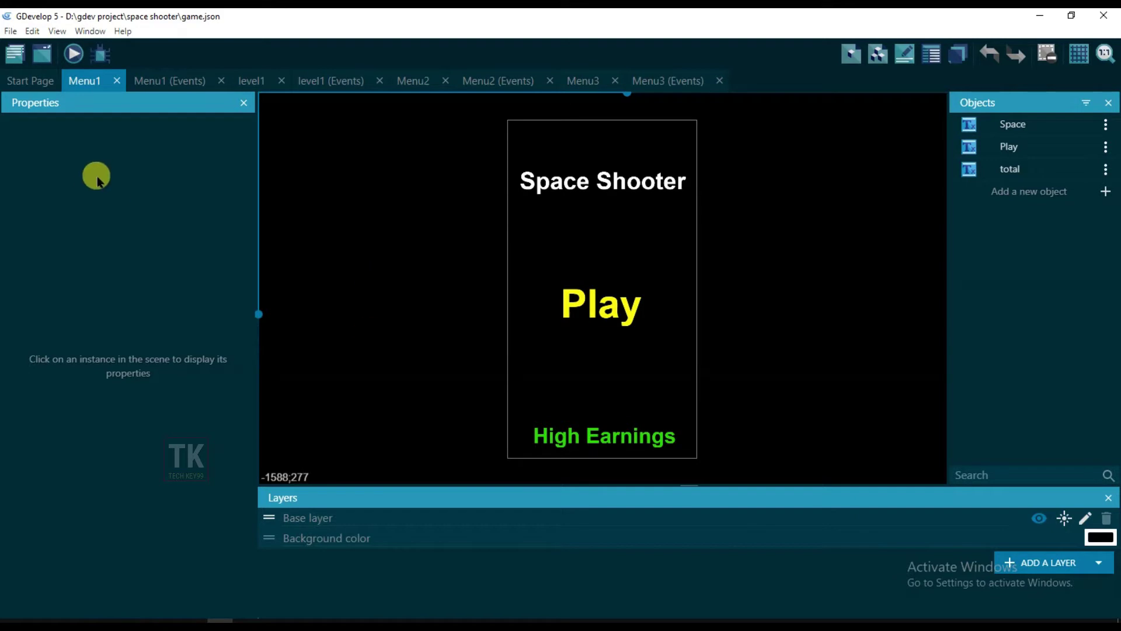
# Open the File menu of the Space Shooter project to reach the Export option.
pyautogui.click(10, 31)
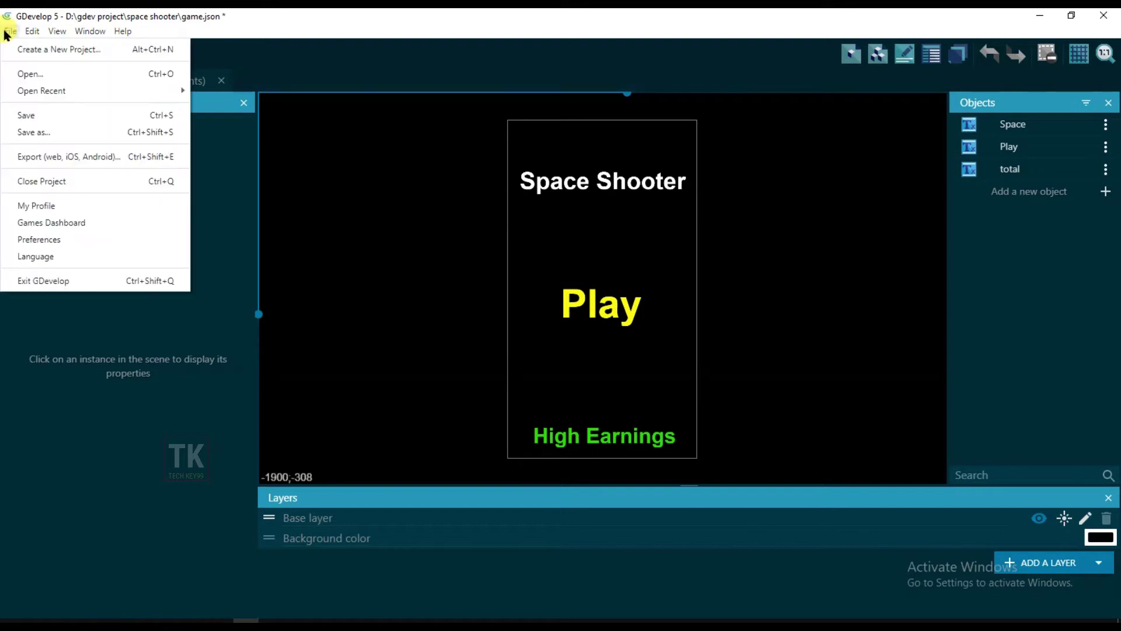
# Export the game with Packaging for Android and start the APK build.
pyautogui.click(94, 156)
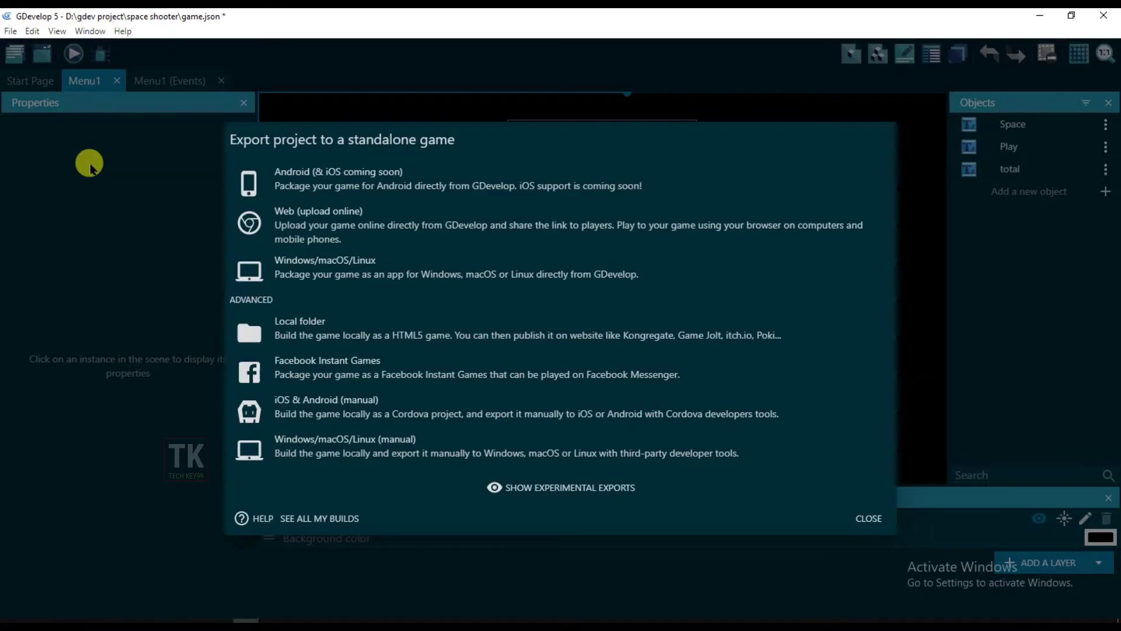
pyautogui.click(343, 185)
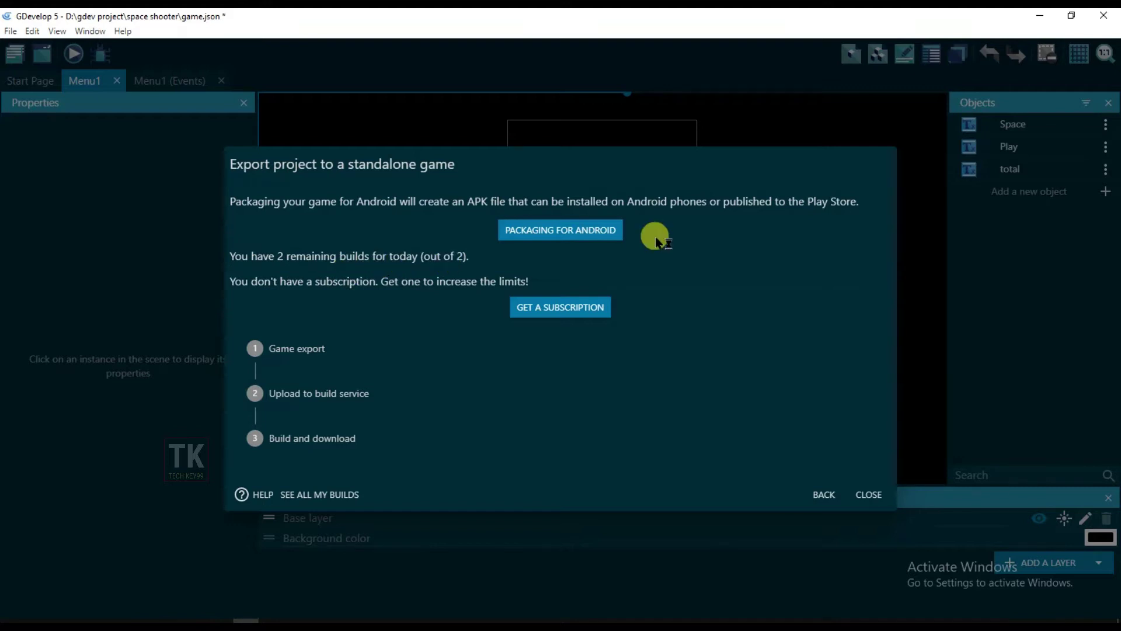
pyautogui.click(585, 237)
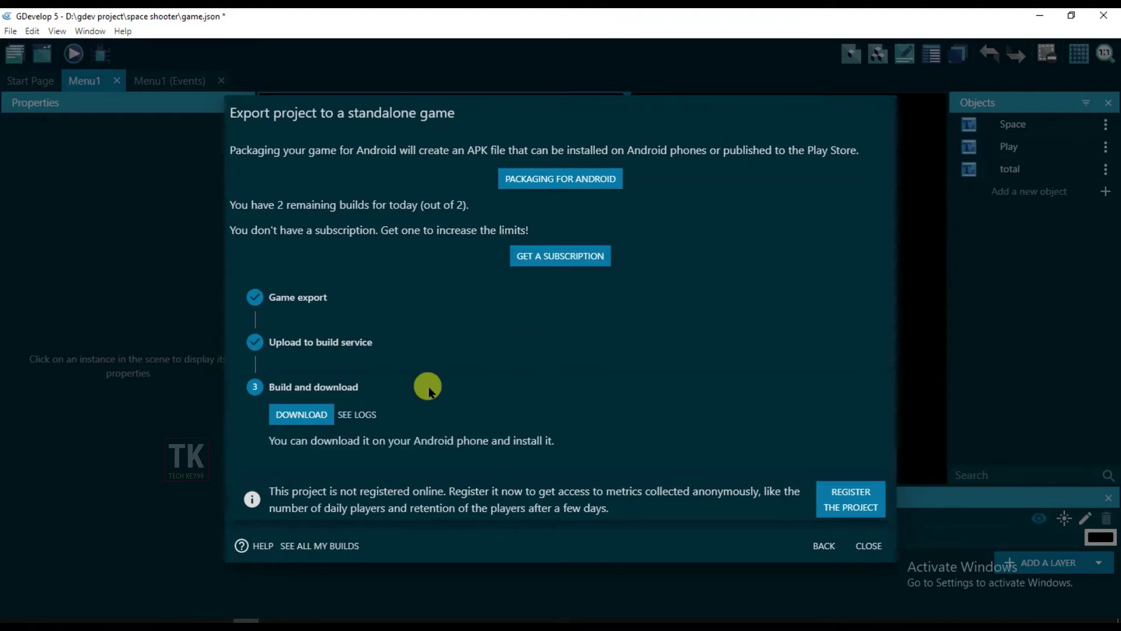
# Download game.apk and view it on Chrome's Downloads page.
pyautogui.click(301, 414)
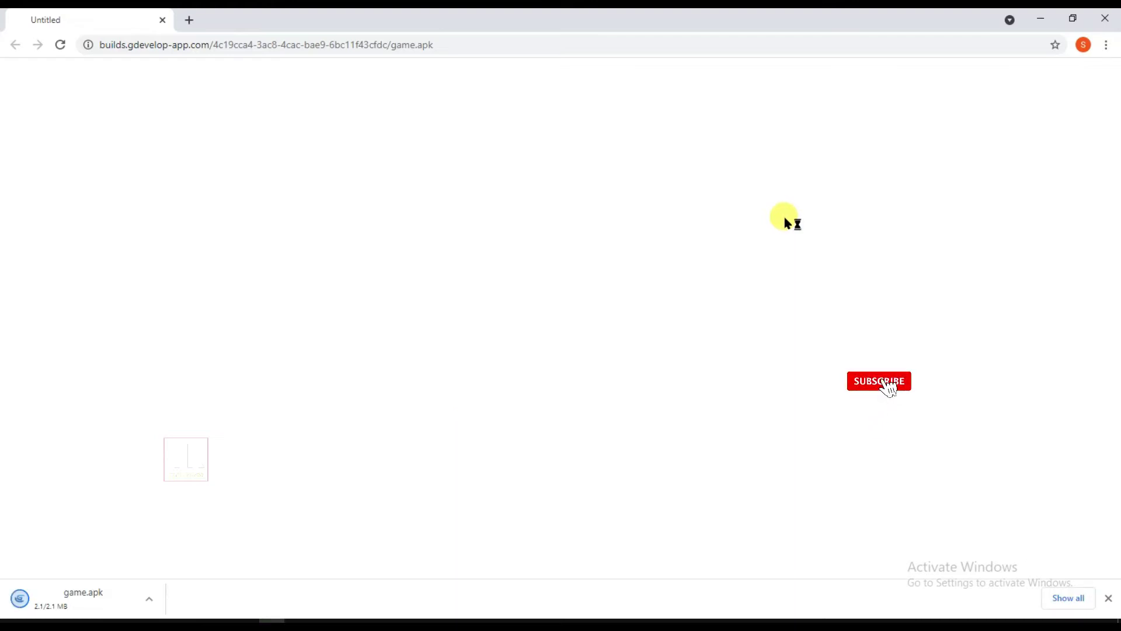
pyautogui.click(1070, 598)
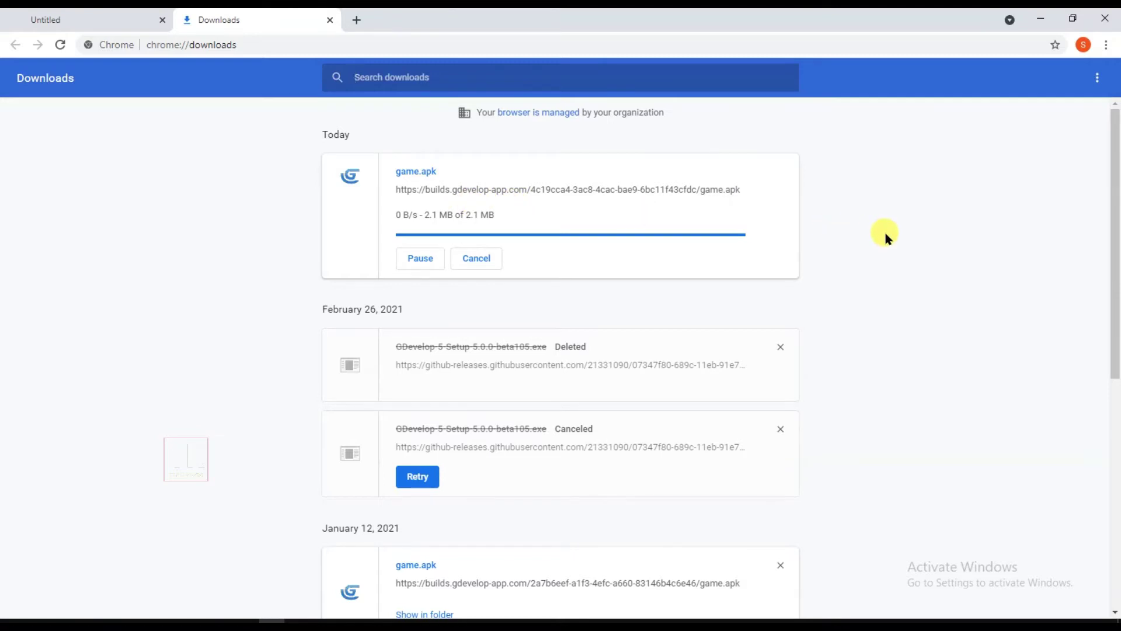
# Back in GDevelop, close the export window and cancel quitting to save first.
pyautogui.hotkey('alt', 'Tab')
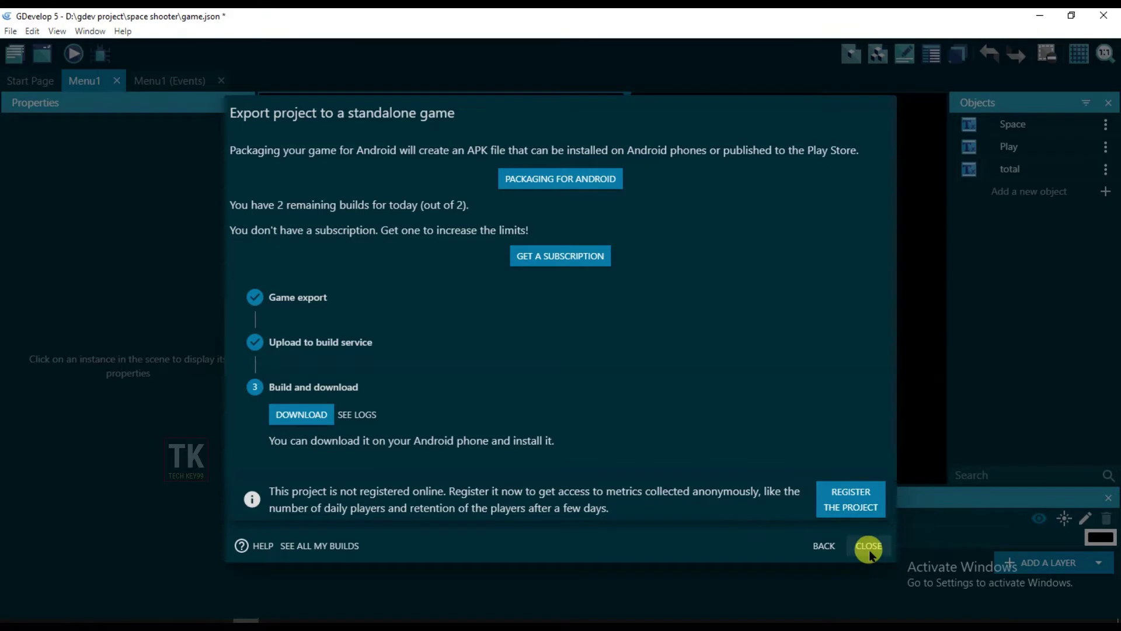
pyautogui.click(869, 548)
pyautogui.click(1109, 16)
pyautogui.click(679, 316)
# Save the Space Shooter project with Ctrl+S and quit GDevelop.
pyautogui.click(10, 31)
pyautogui.click(317, 204)
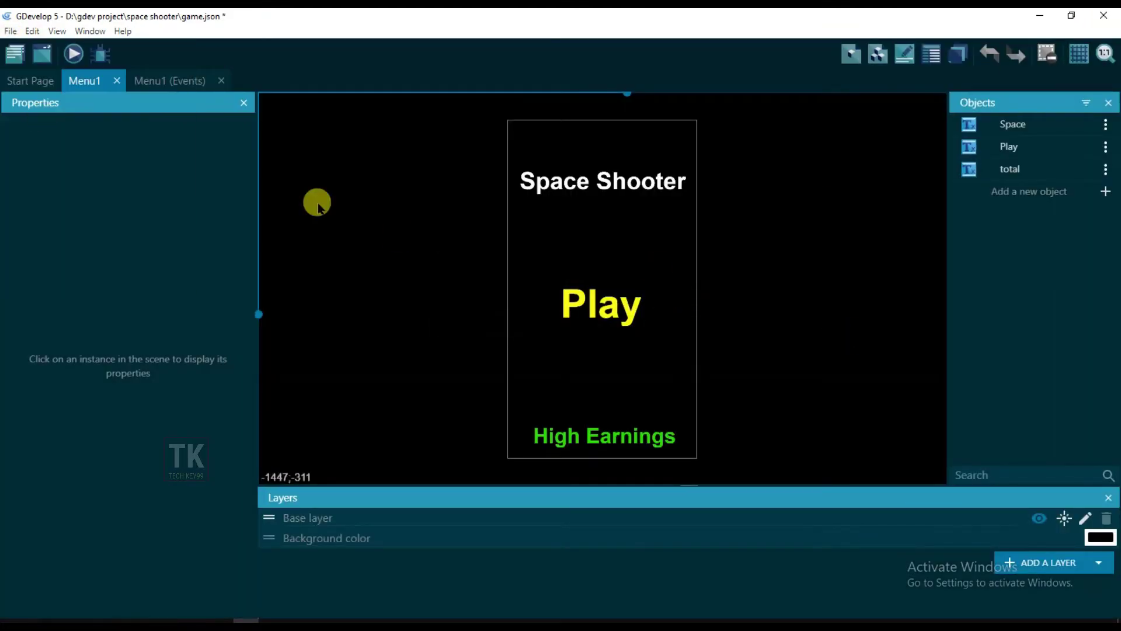
pyautogui.hotkey('ctrl', 's')
pyautogui.click(1104, 15)
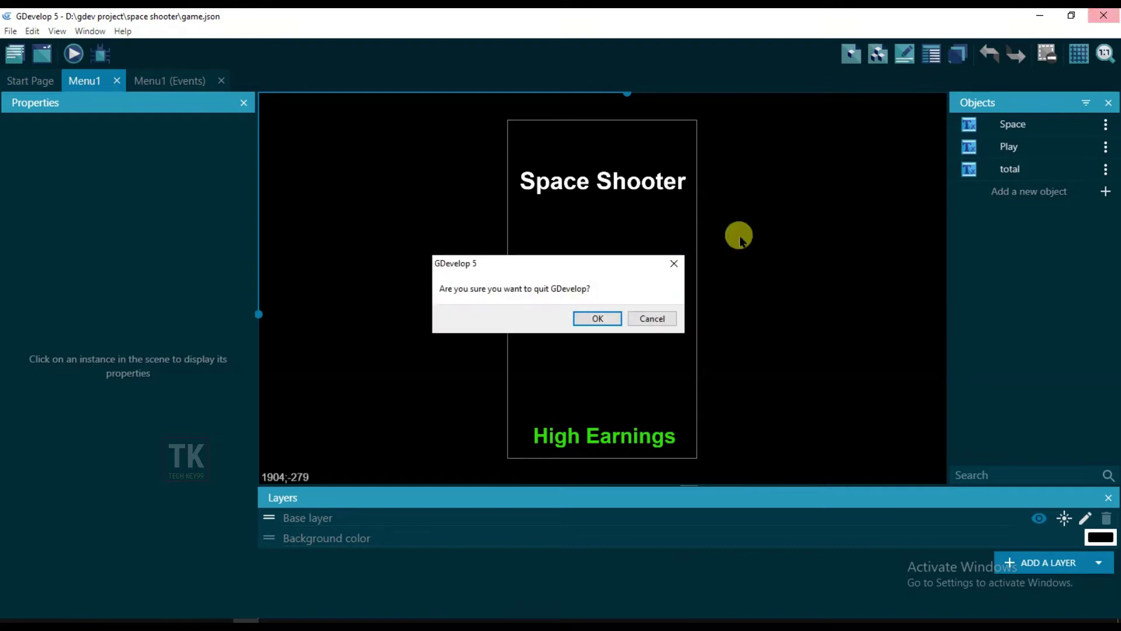
pyautogui.click(597, 318)
pyautogui.rightClick(304, 145)
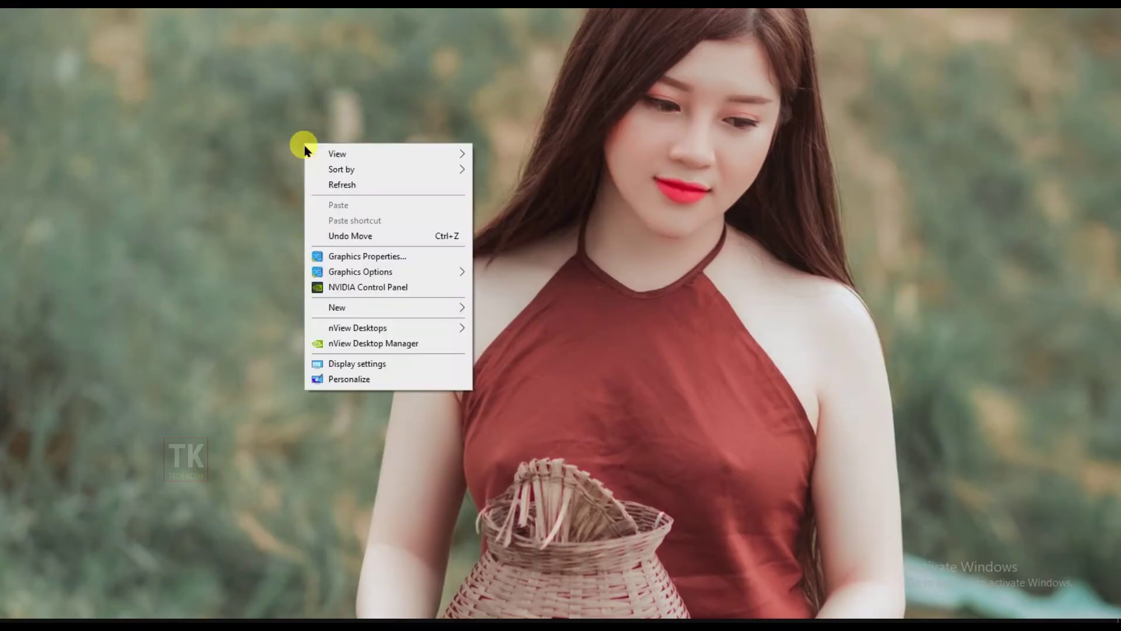
# Refresh the desktop, then rename the game APK in Downloads to 'space shooter'.
pyautogui.click(337, 190)
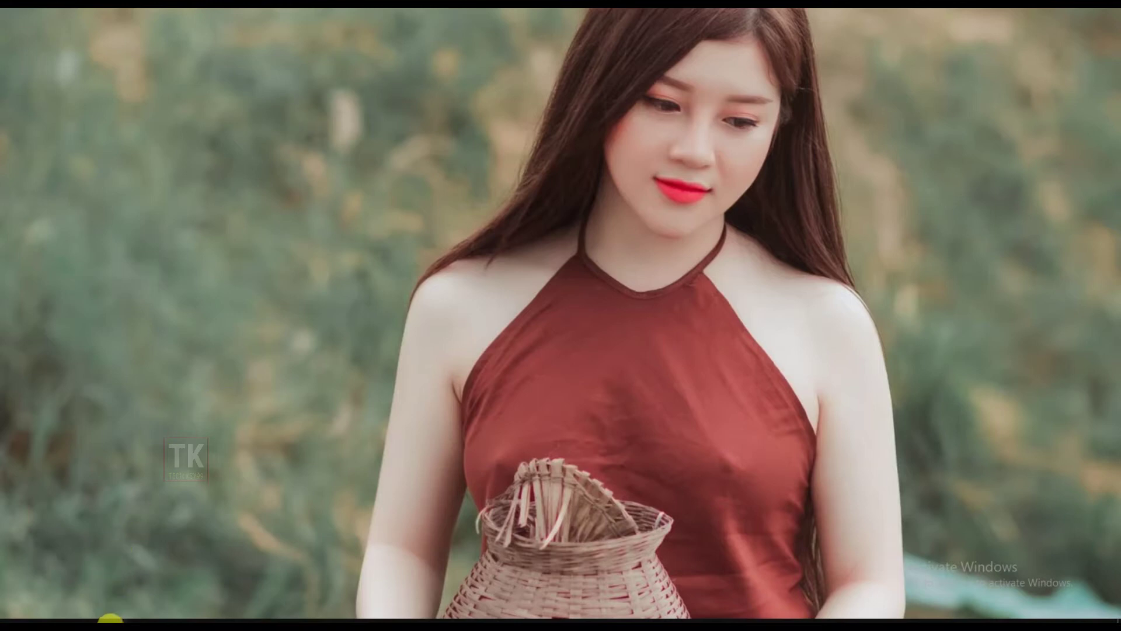
pyautogui.click(109, 620)
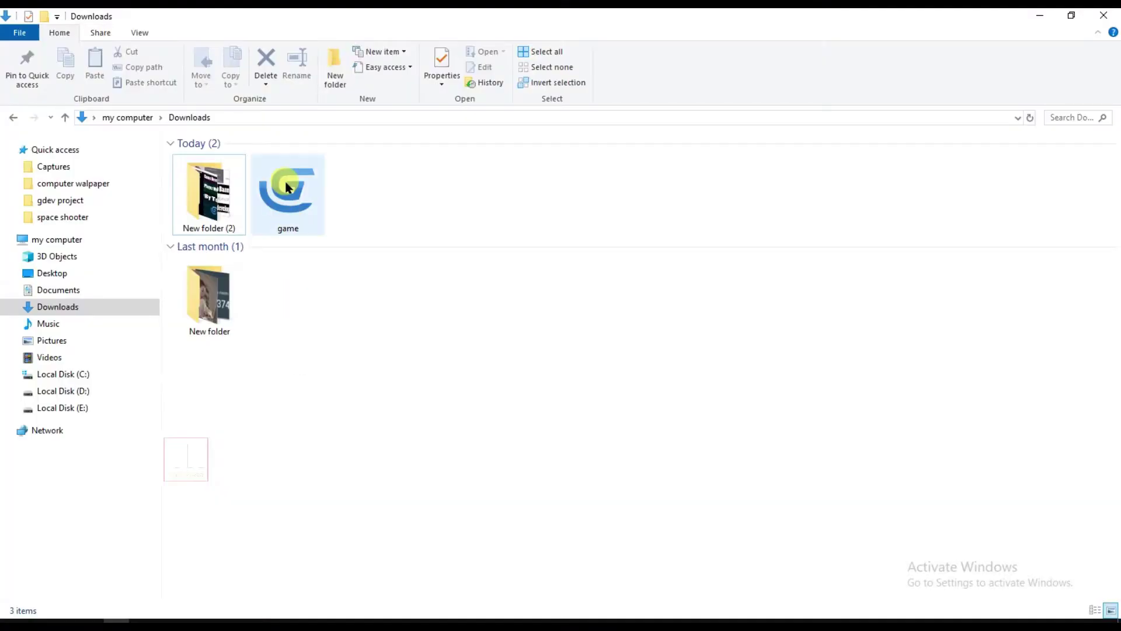
pyautogui.rightClick(286, 185)
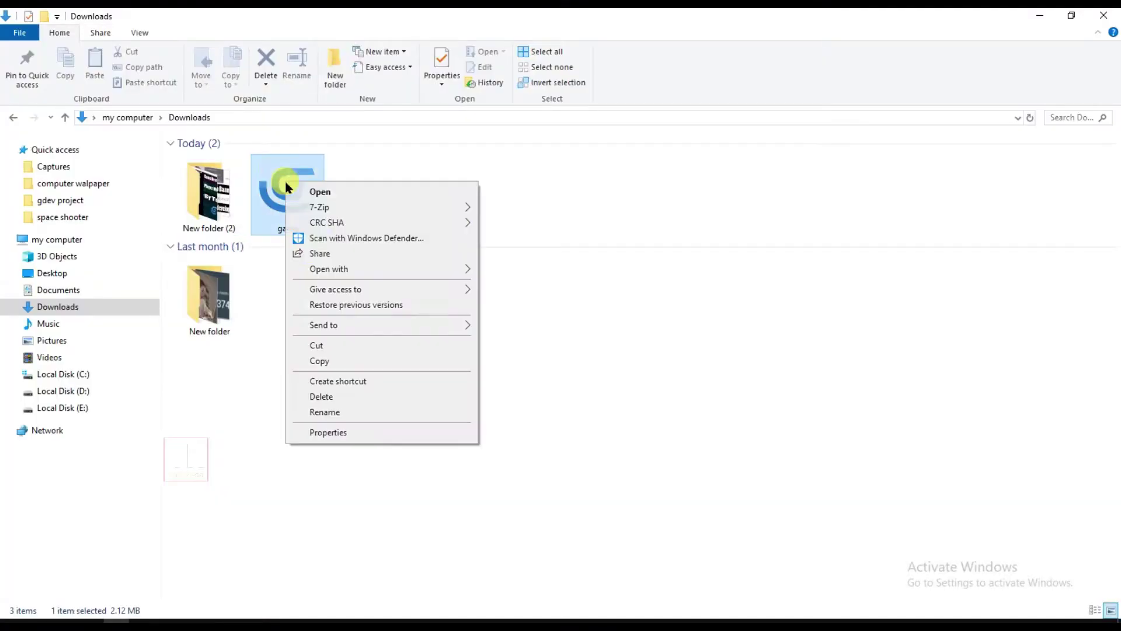
pyautogui.click(346, 416)
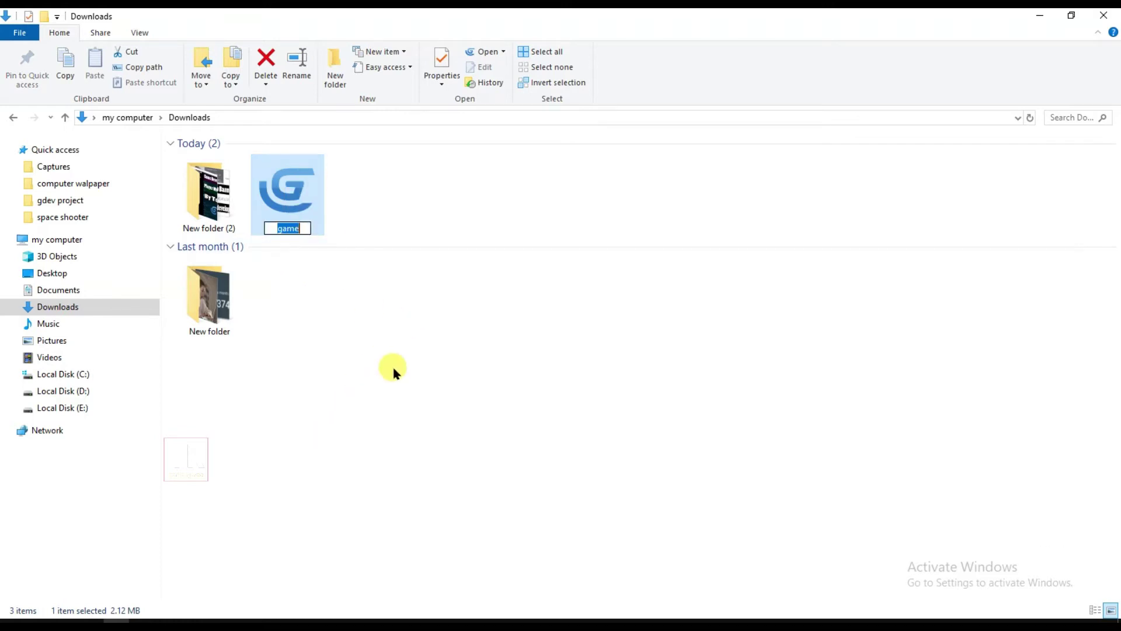
pyautogui.write('space shooter')
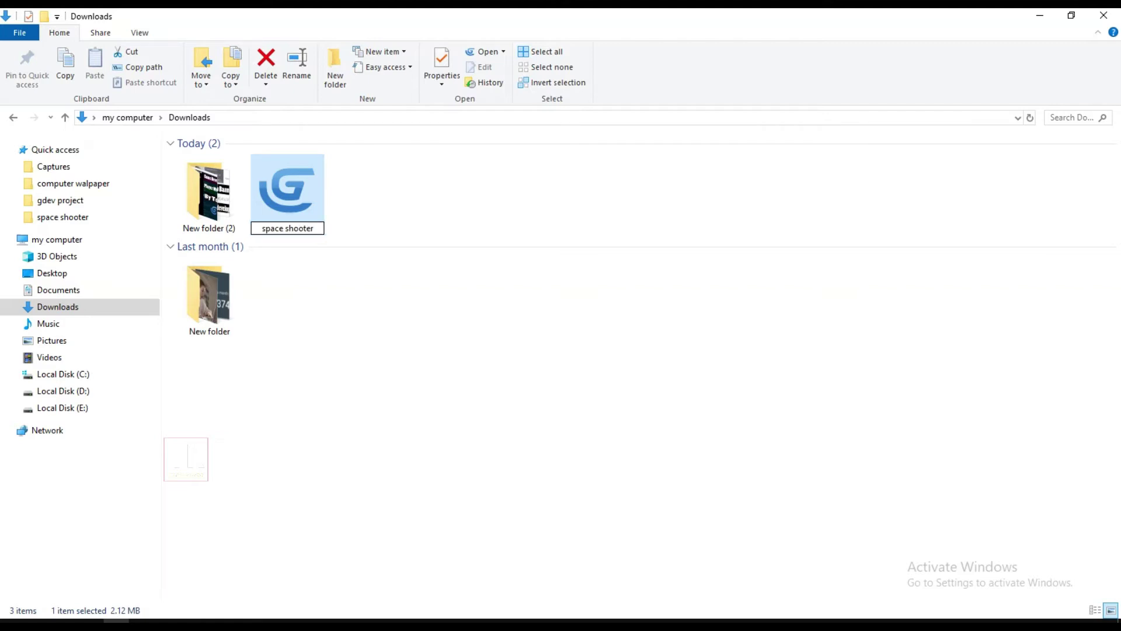
pyautogui.click(428, 335)
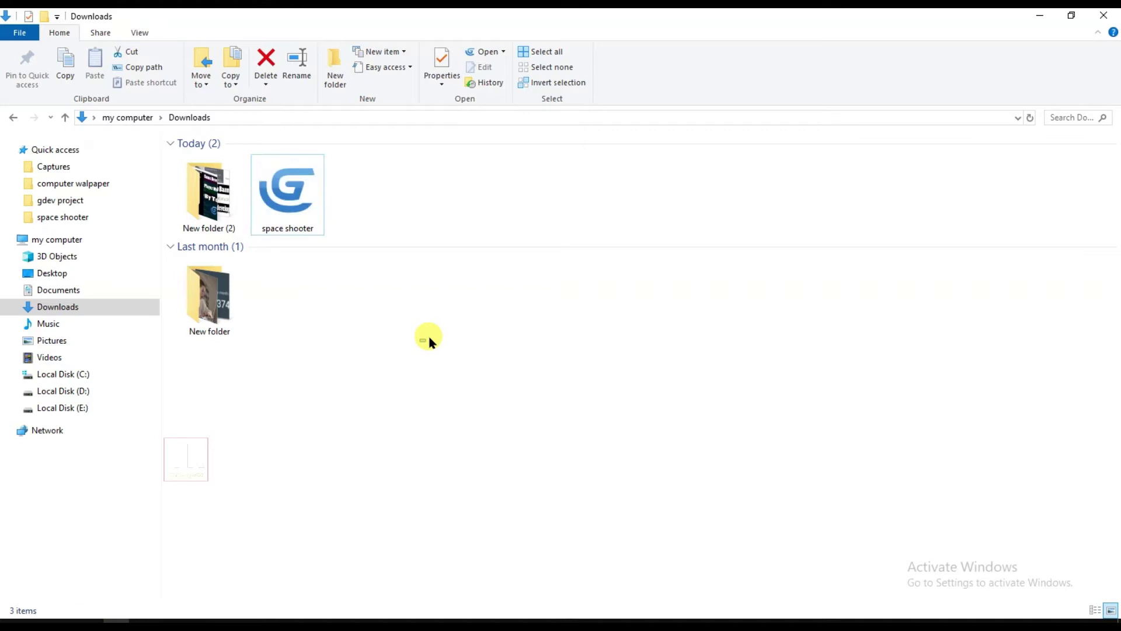
# Minimize File Explorer and launch Google Chrome from Start search.
pyautogui.click(1038, 14)
pyautogui.press('super')
pyautogui.write('chrom')
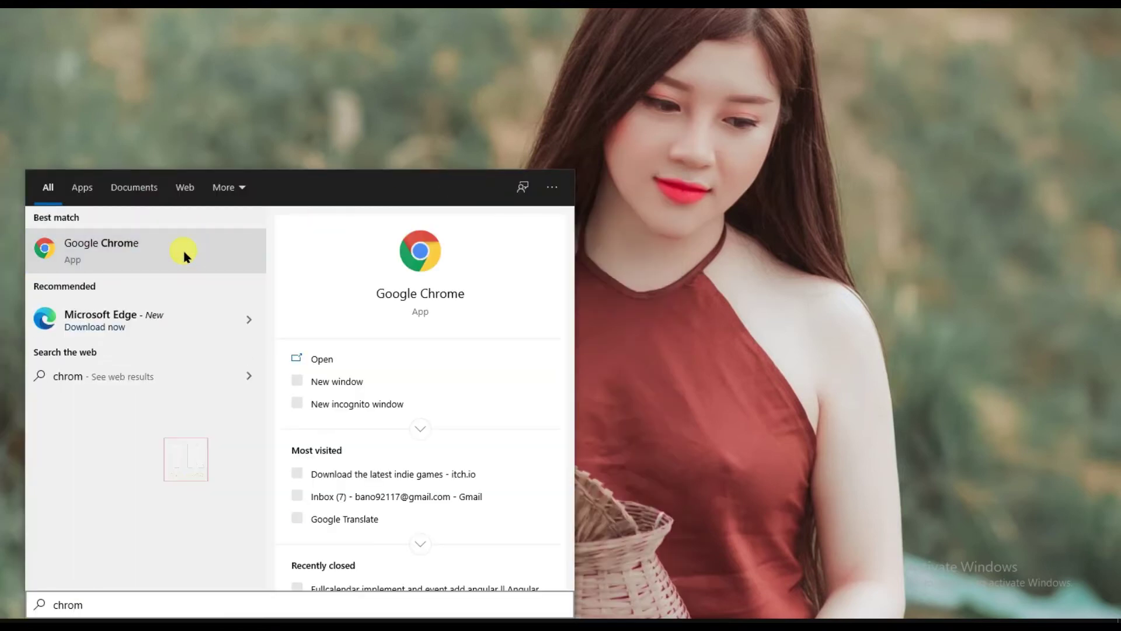
pyautogui.click(184, 252)
# Go to itch.io and scroll through the homepage's featured games.
pyautogui.write('i')
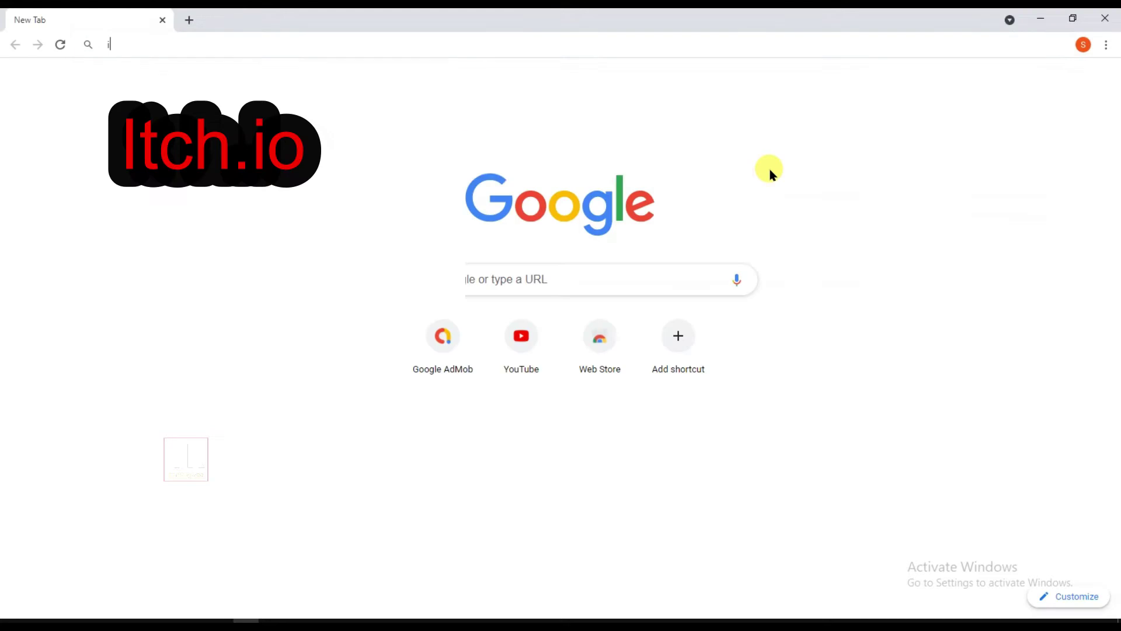
pyautogui.write('tch.io')
pyautogui.press('Return')
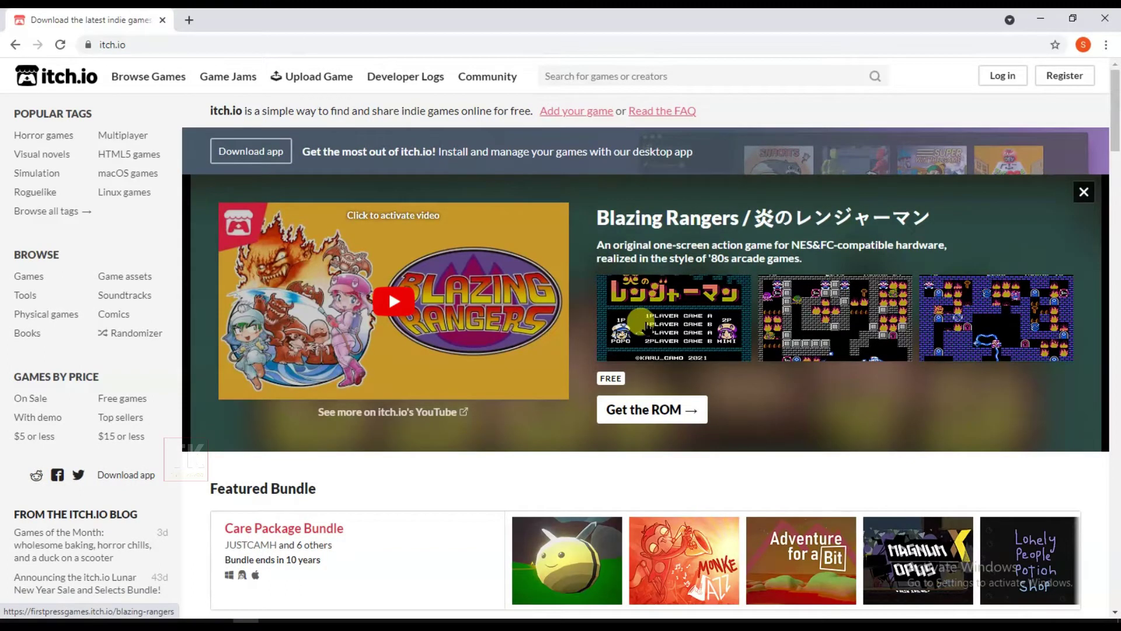
pyautogui.scroll(-10, 627, 298)
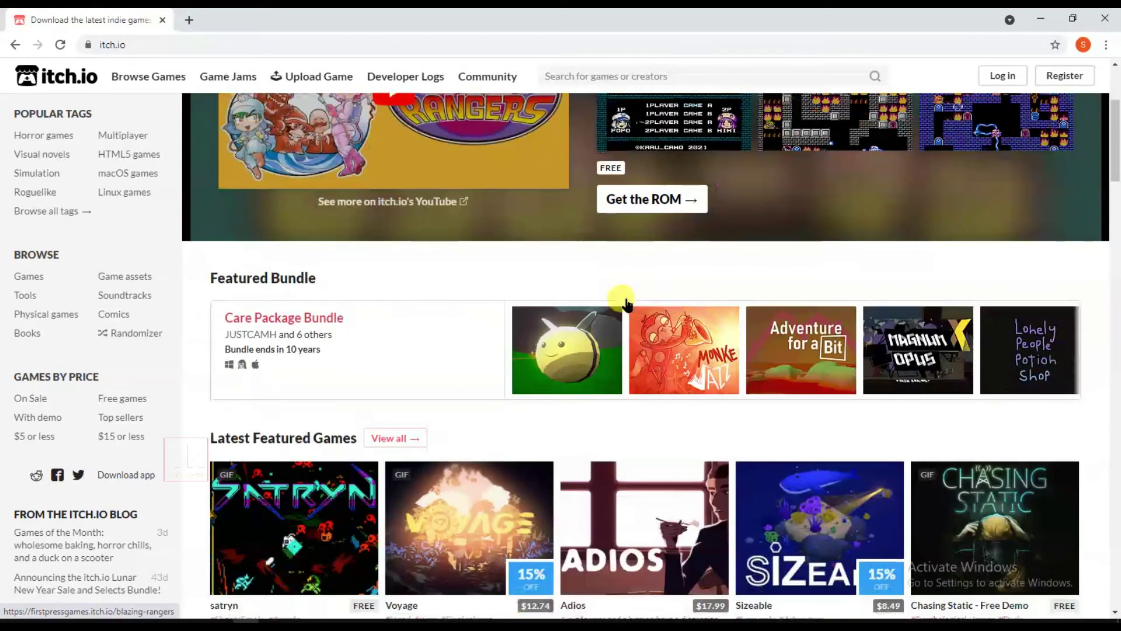
pyautogui.scroll(-5, 596, 204)
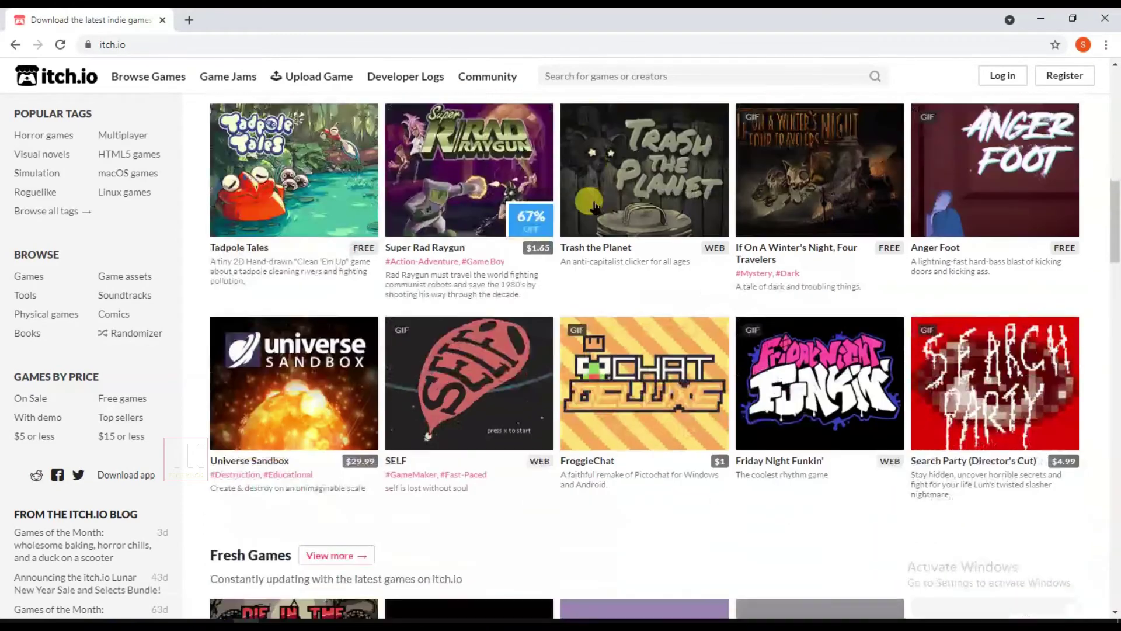
pyautogui.scroll(4, 631, 362)
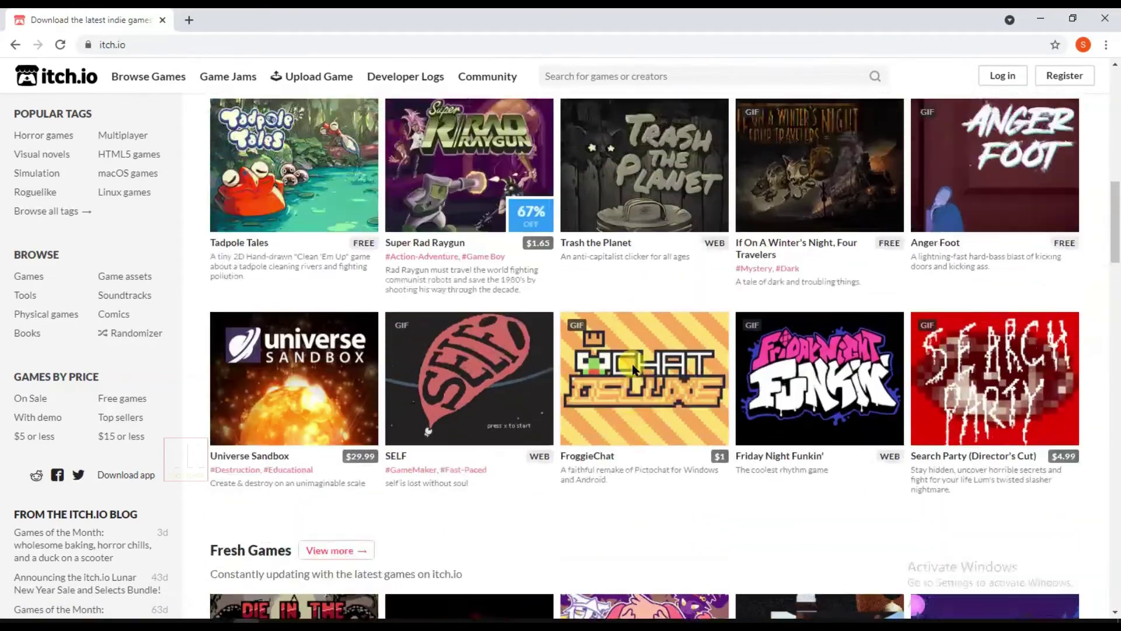
pyautogui.scroll(2, 654, 255)
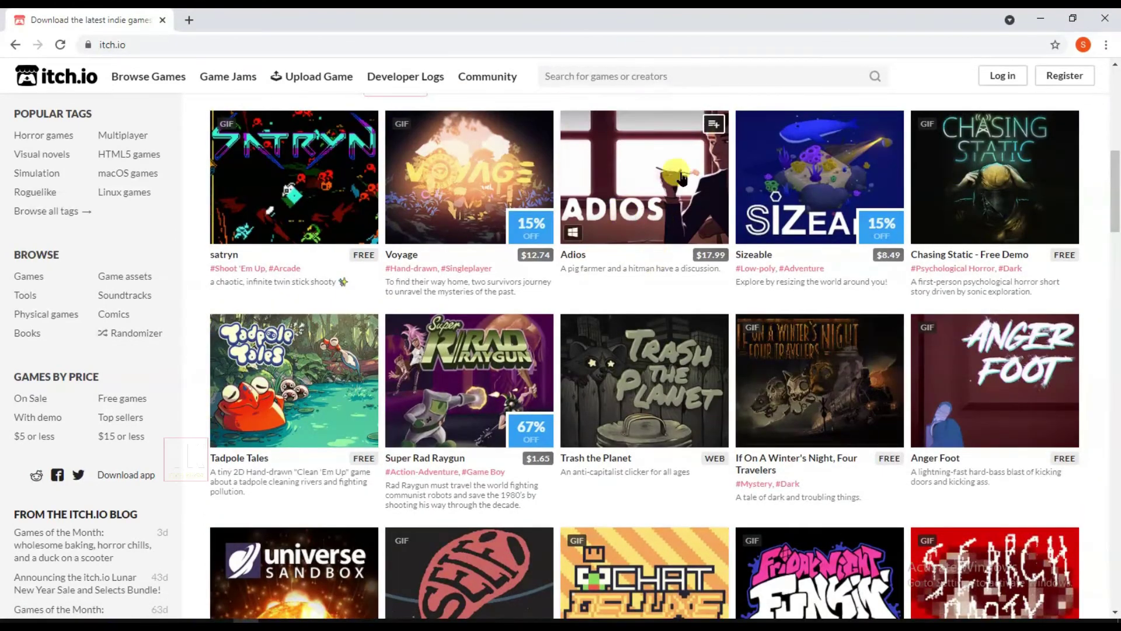
pyautogui.scroll(10, 655, 252)
pyautogui.scroll(-3, 793, 335)
pyautogui.scroll(-13, 793, 334)
pyautogui.scroll(15, 792, 328)
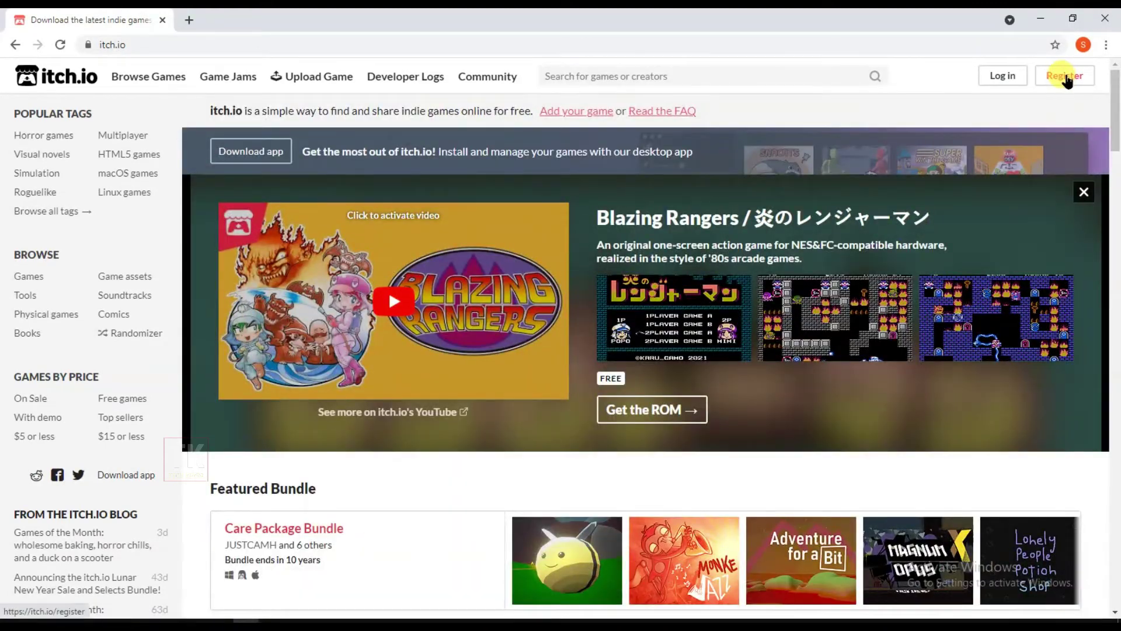
# Open the itch.io Register page and enter the account username.
pyautogui.click(1066, 93)
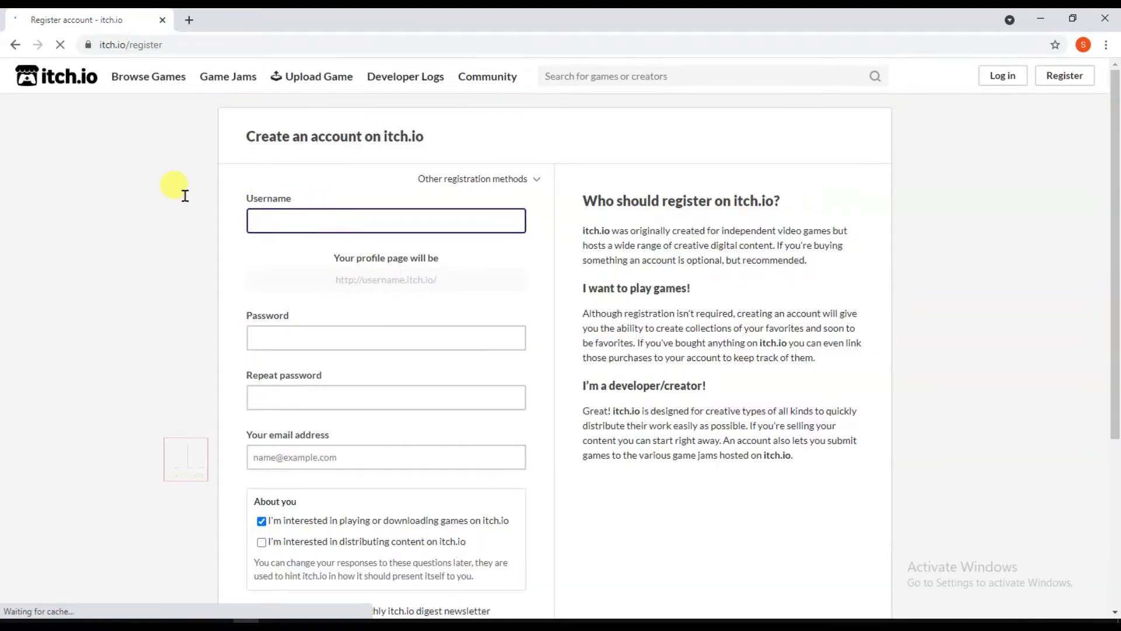
pyautogui.write('tech key99')
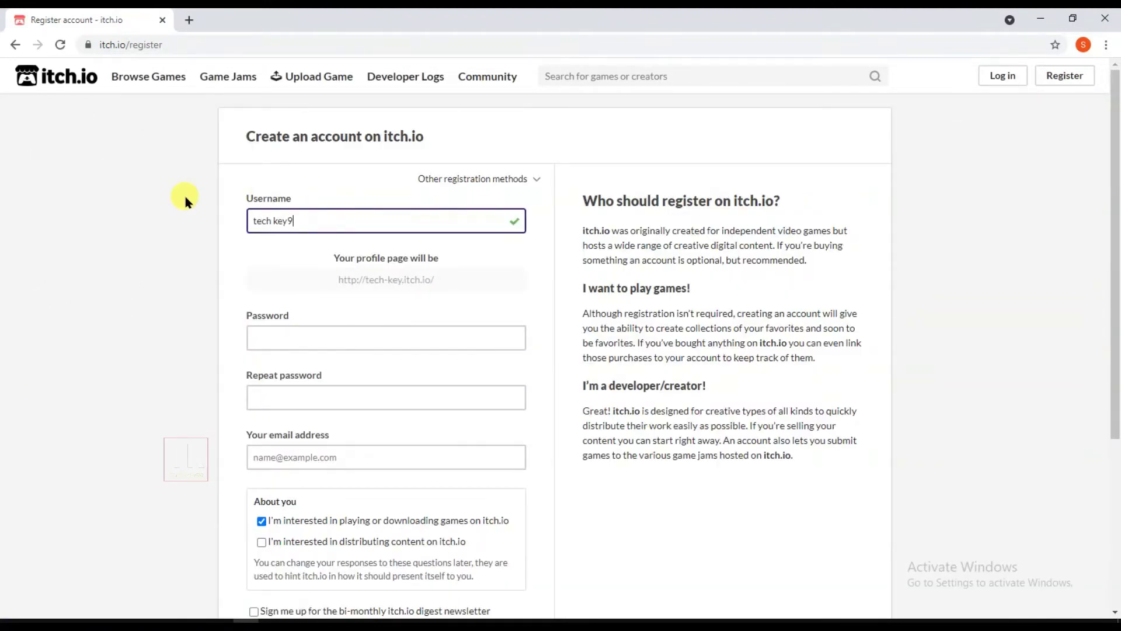
pyautogui.scroll(-1, 191, 200)
pyautogui.scroll(-2, 191, 200)
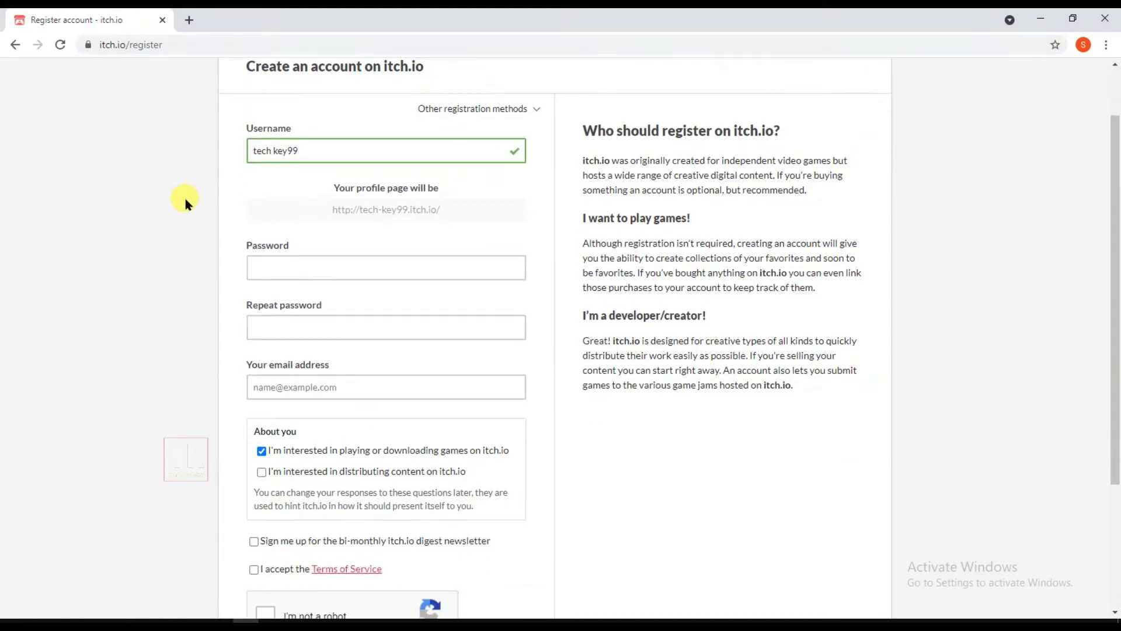
# Enter and repeat the account password, then move to the email field.
pyautogui.click(288, 192)
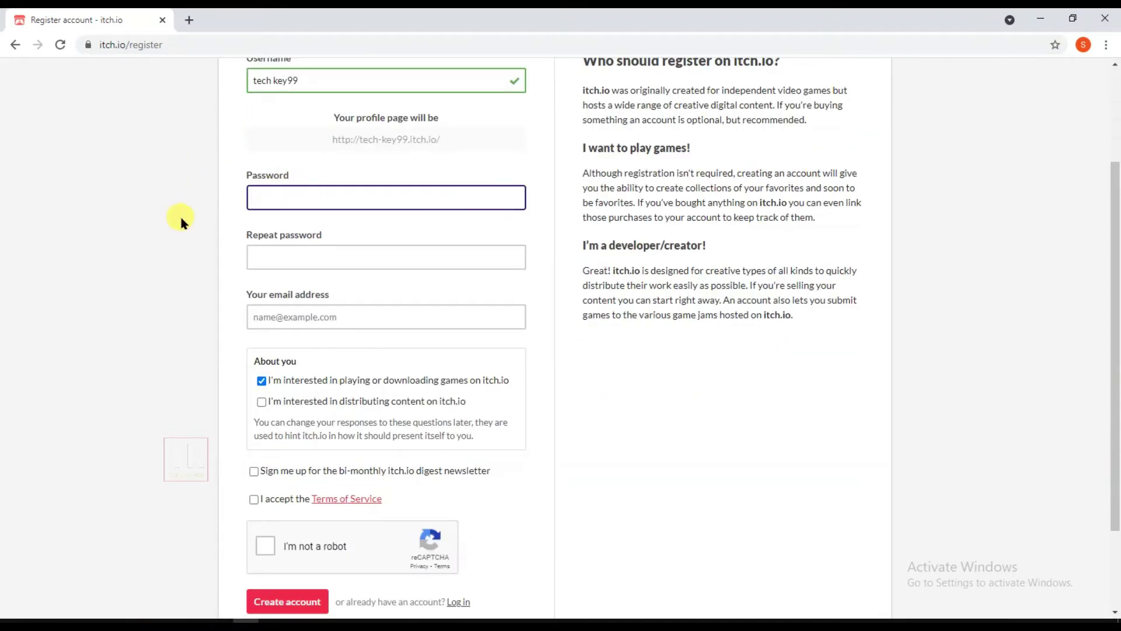
pyautogui.click(315, 258)
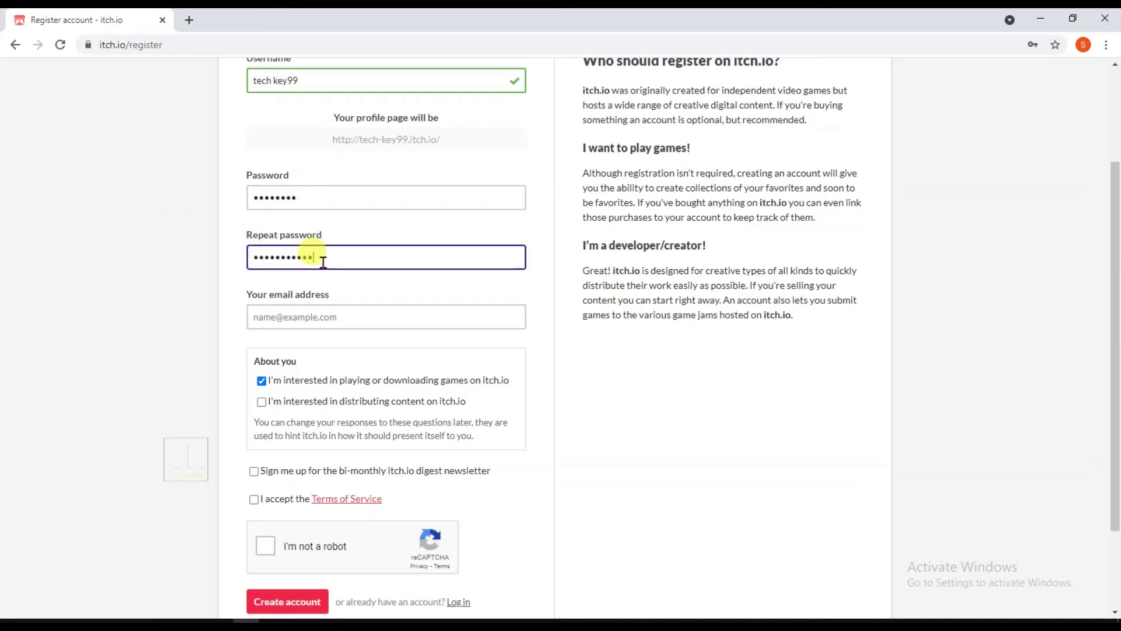
pyautogui.click(333, 198)
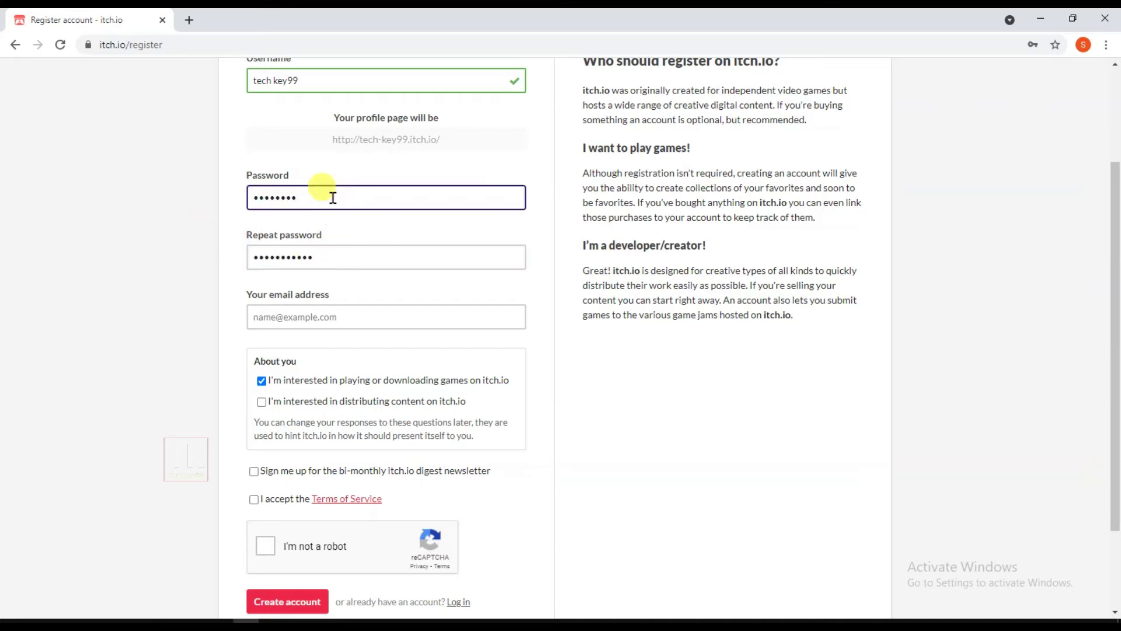
pyautogui.click(348, 314)
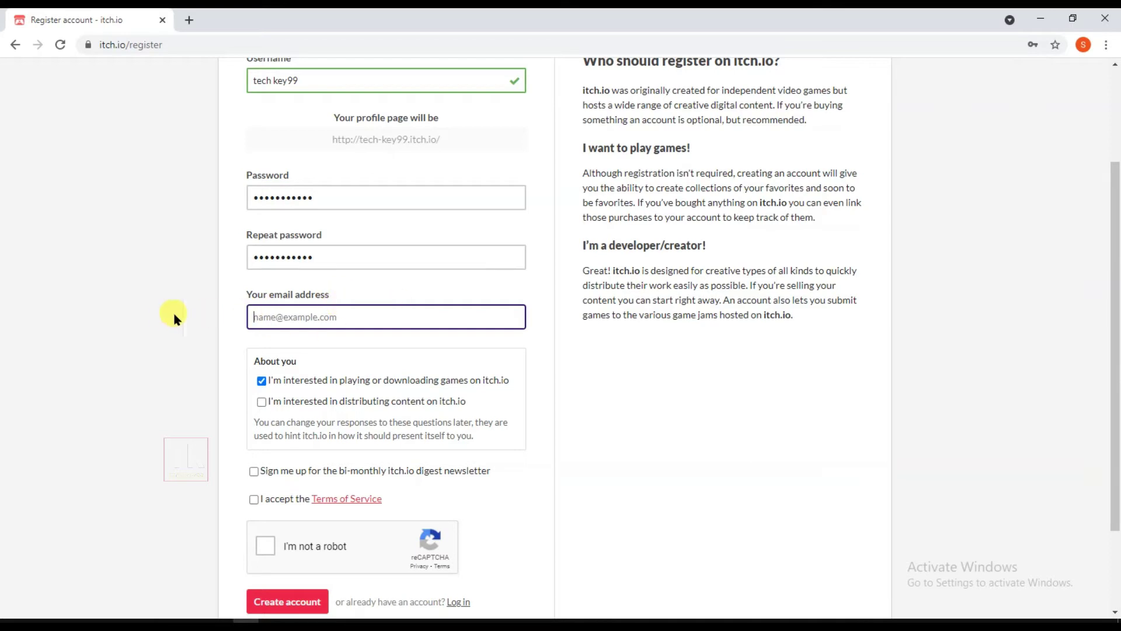
pyautogui.scroll(-2, 183, 328)
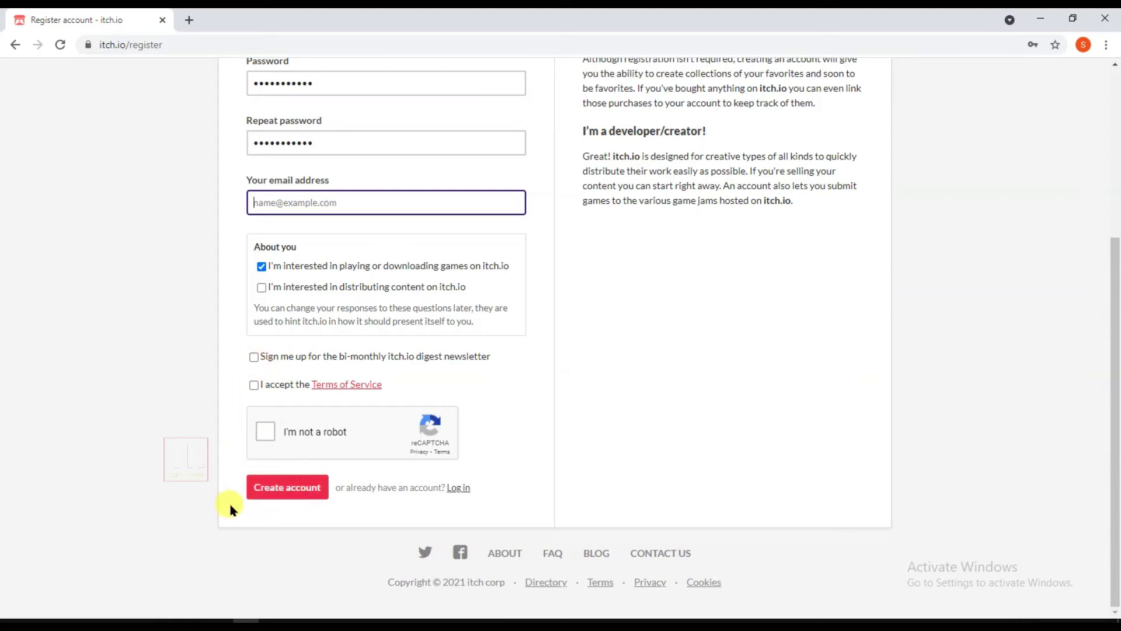
pyautogui.scroll(4, 205, 318)
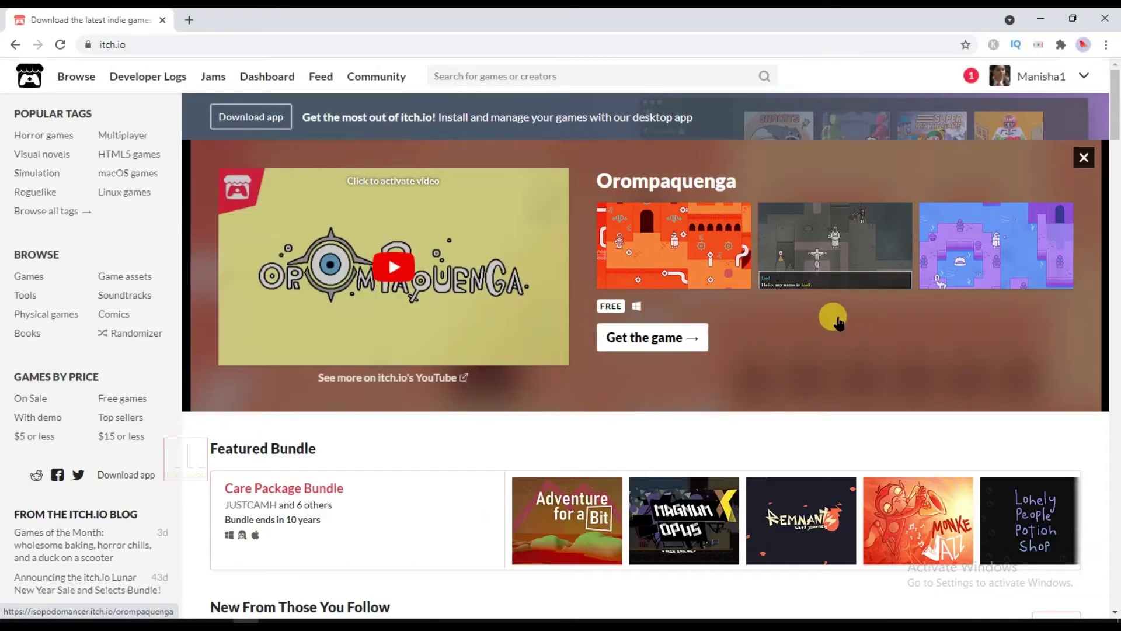
# Go to the creator dashboard and start uploading a new project.
pyautogui.scroll(-3, 788, 359)
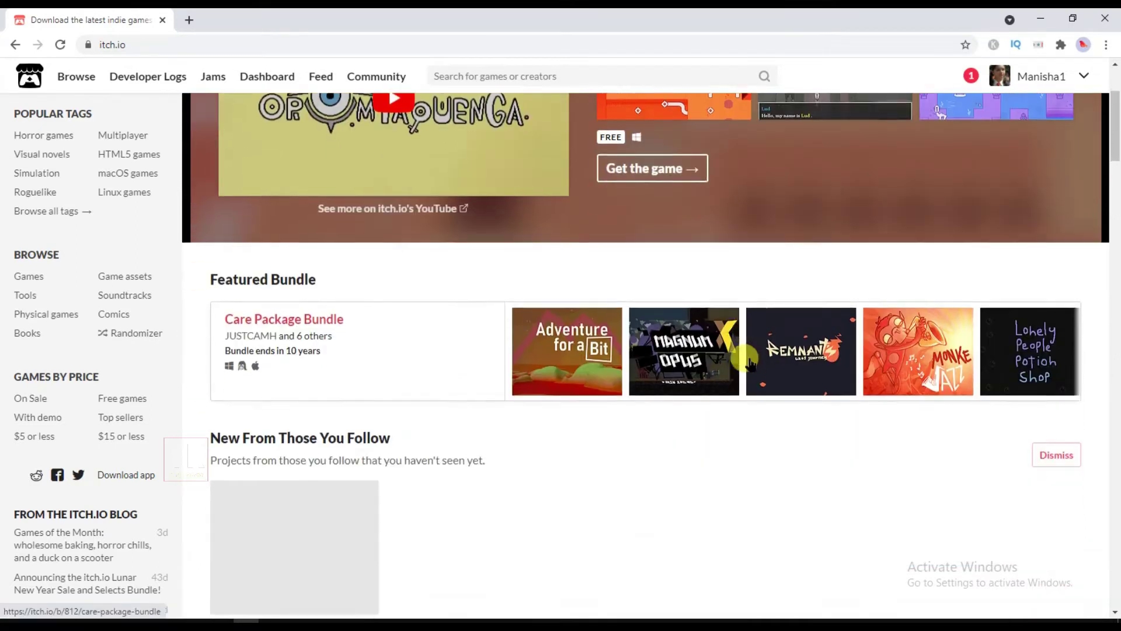
pyautogui.click(266, 76)
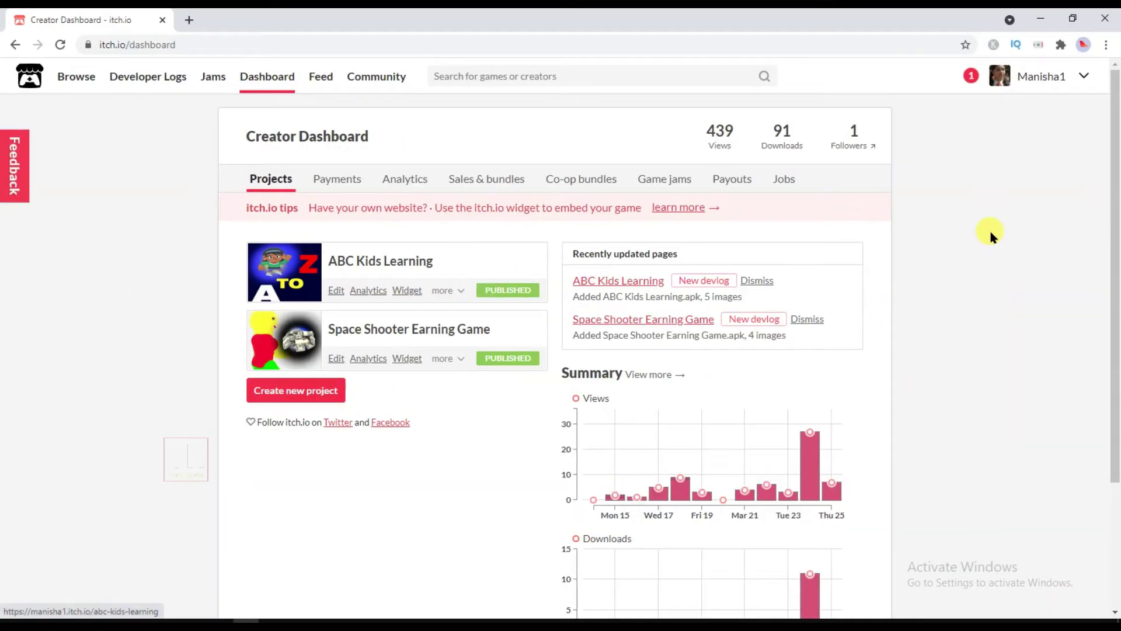
pyautogui.click(1084, 77)
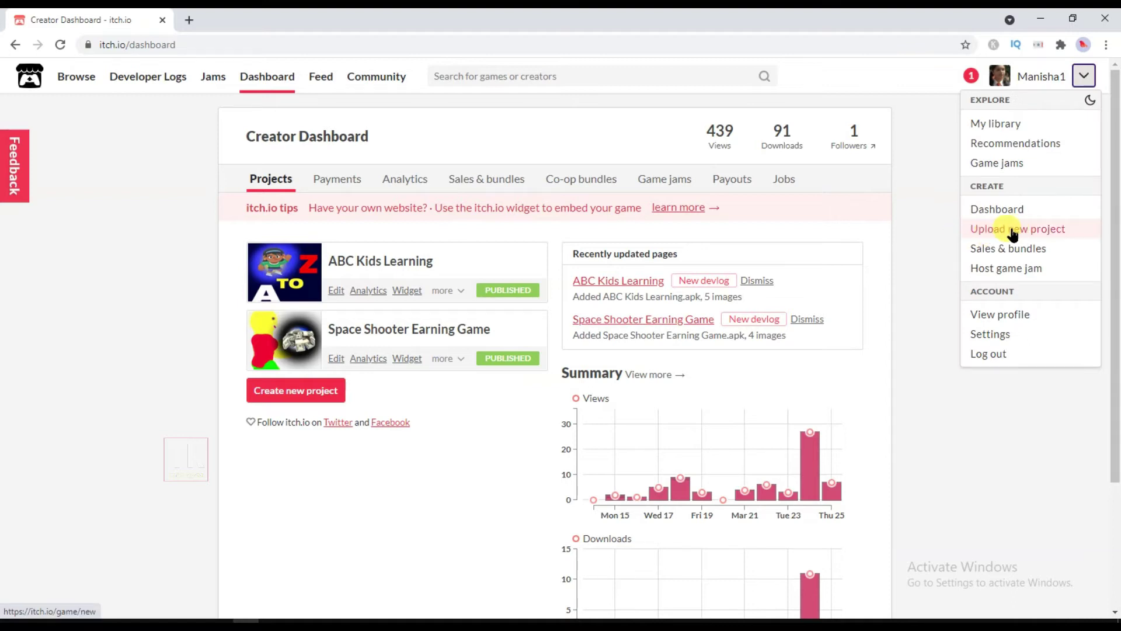
pyautogui.click(1060, 232)
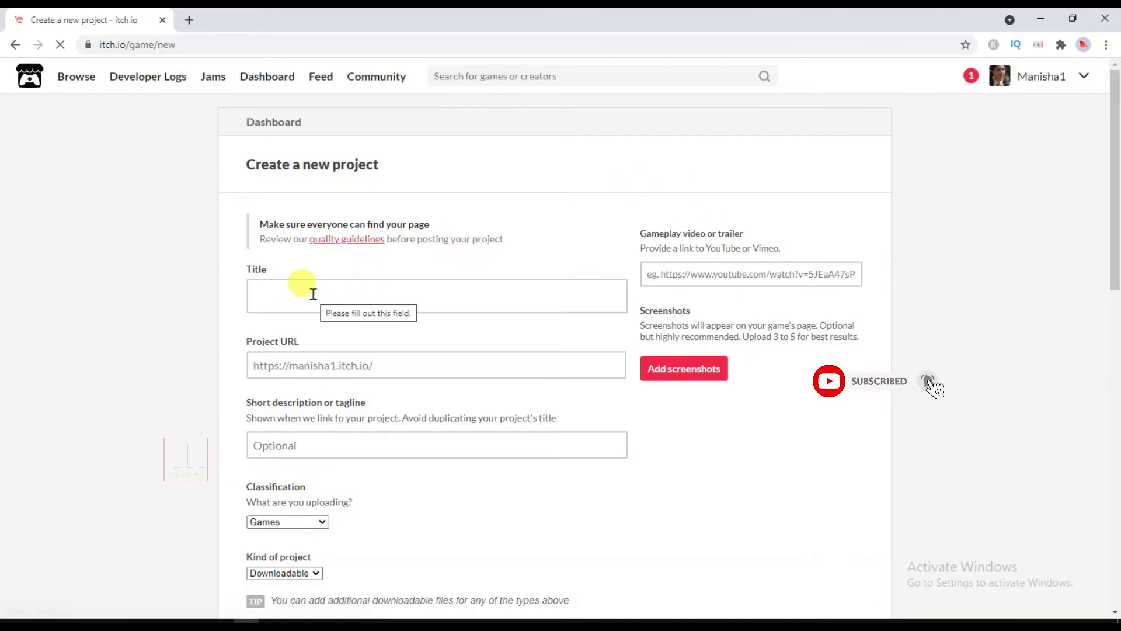
# Title the project 'Space Shooter' with short description 'best Space Shooter Earning Game'.
pyautogui.write('Space')
pyautogui.click(331, 296)
pyautogui.write('Shooter')
pyautogui.scroll(-2, 485, 397)
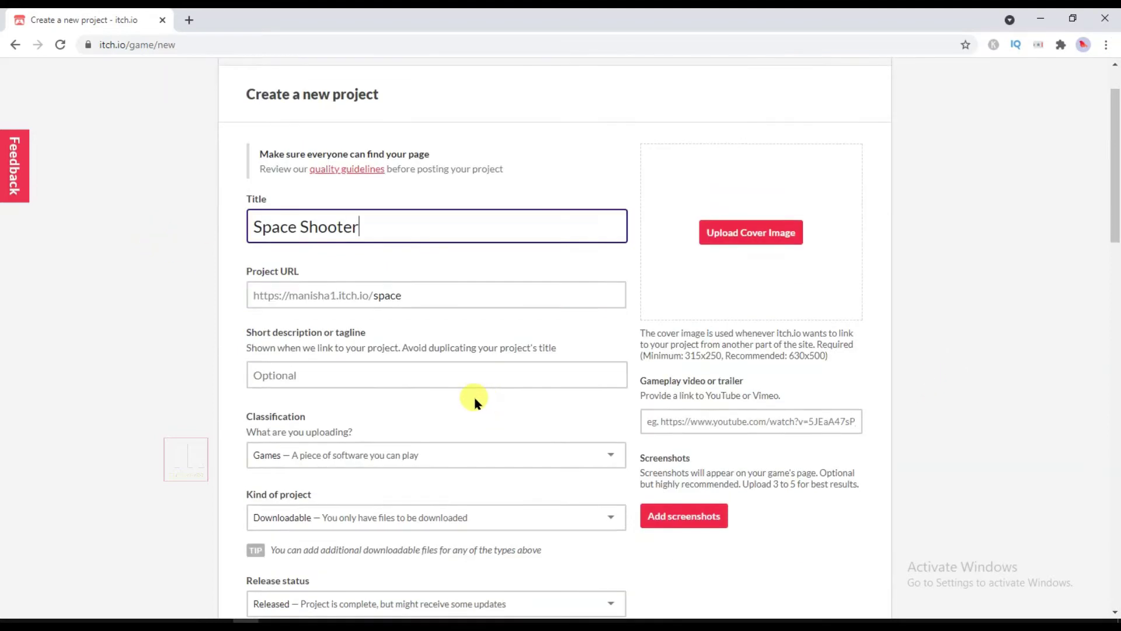
pyautogui.click(324, 298)
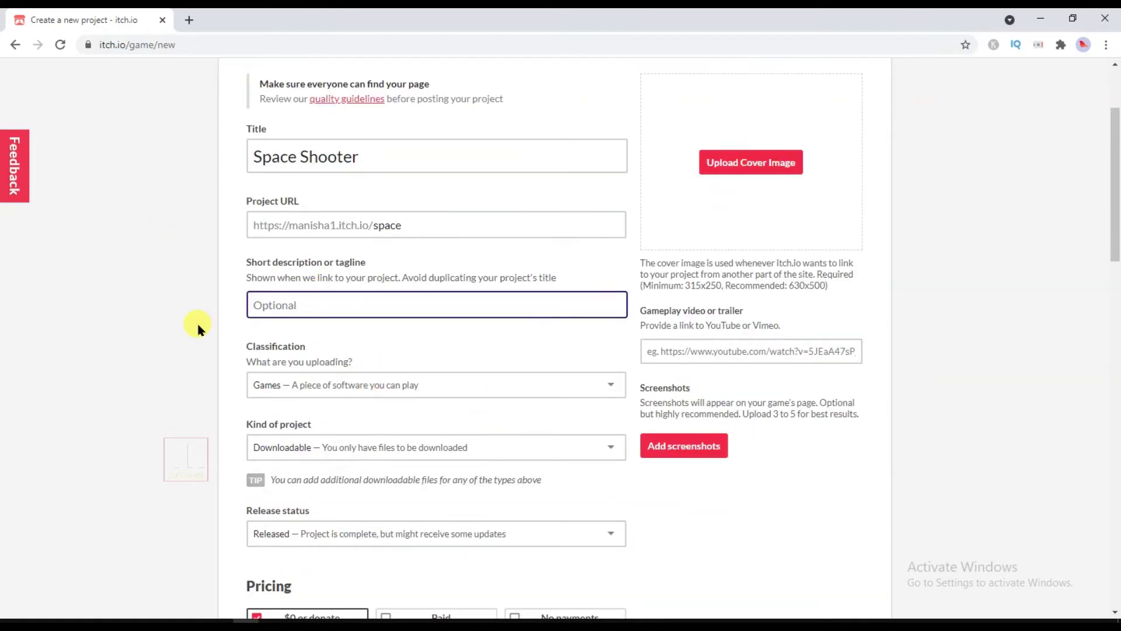
pyautogui.write('best Space Shooter Earning Sc')
pyautogui.write('me')
pyautogui.scroll(-3, 198, 329)
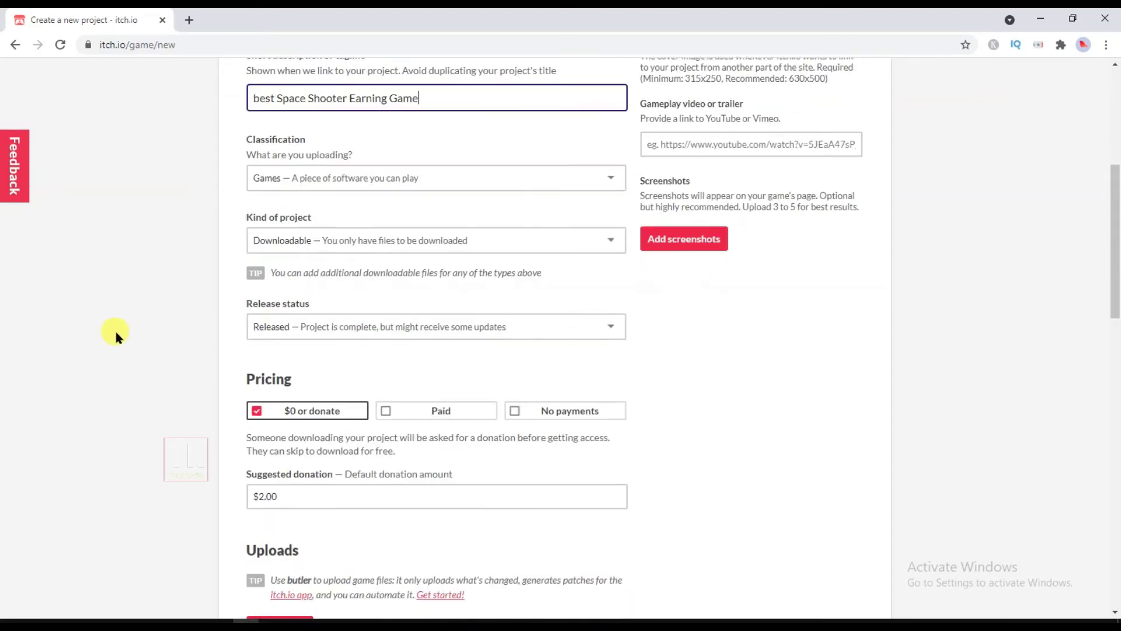
pyautogui.click(133, 320)
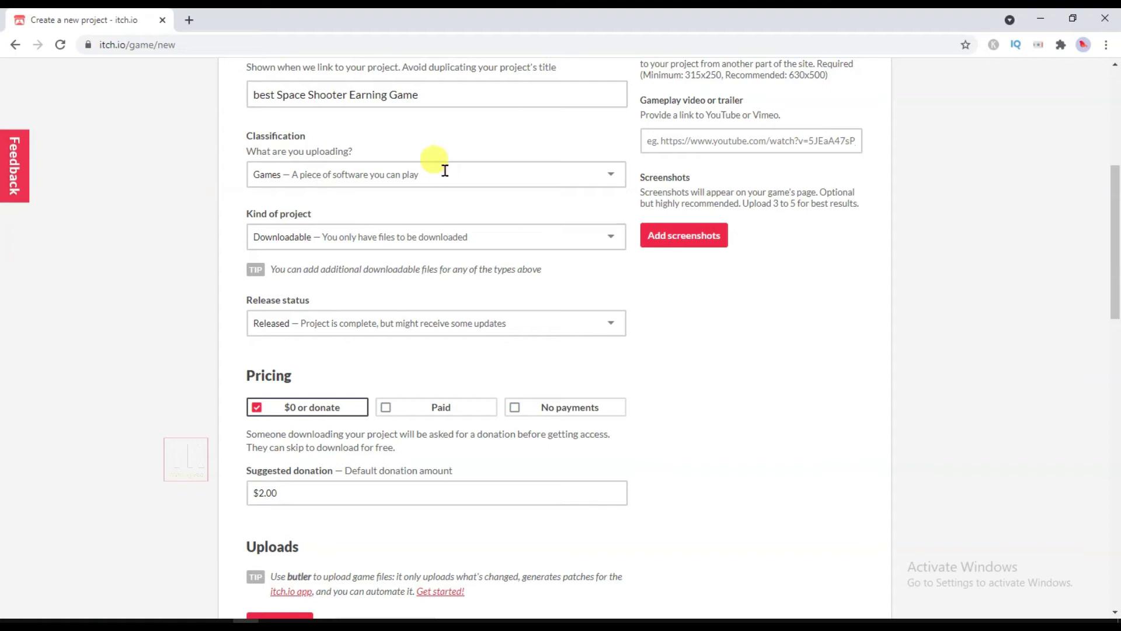
# Keep Games, Downloadable and Released, and set pricing to No payments.
pyautogui.click(441, 173)
pyautogui.click(277, 199)
pyautogui.click(374, 234)
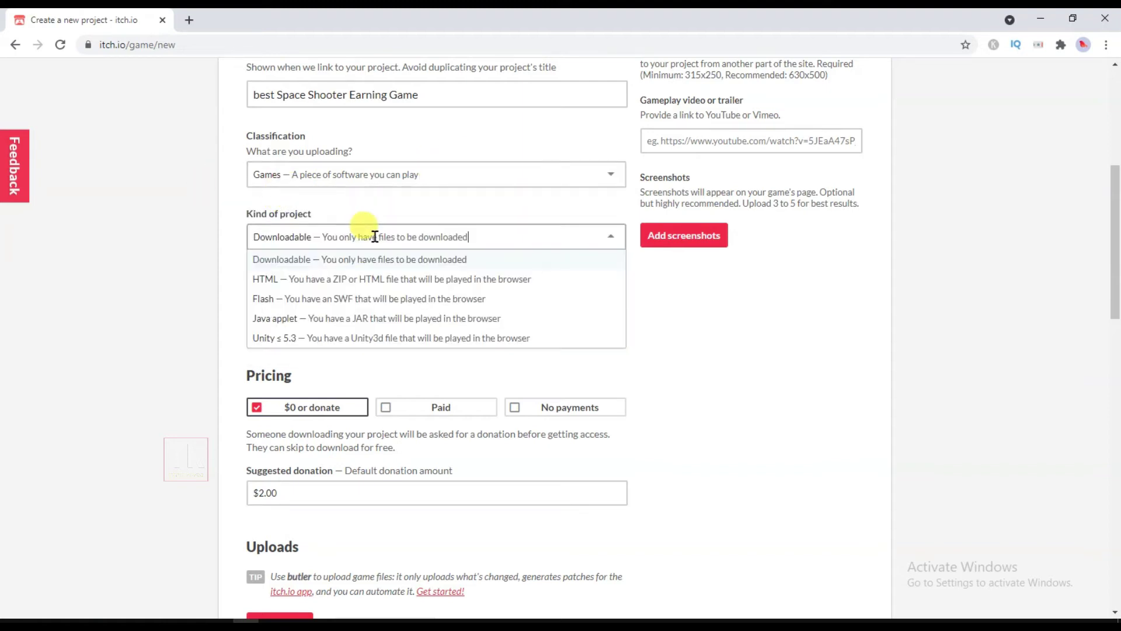
pyautogui.click(332, 262)
pyautogui.scroll(-1, 339, 266)
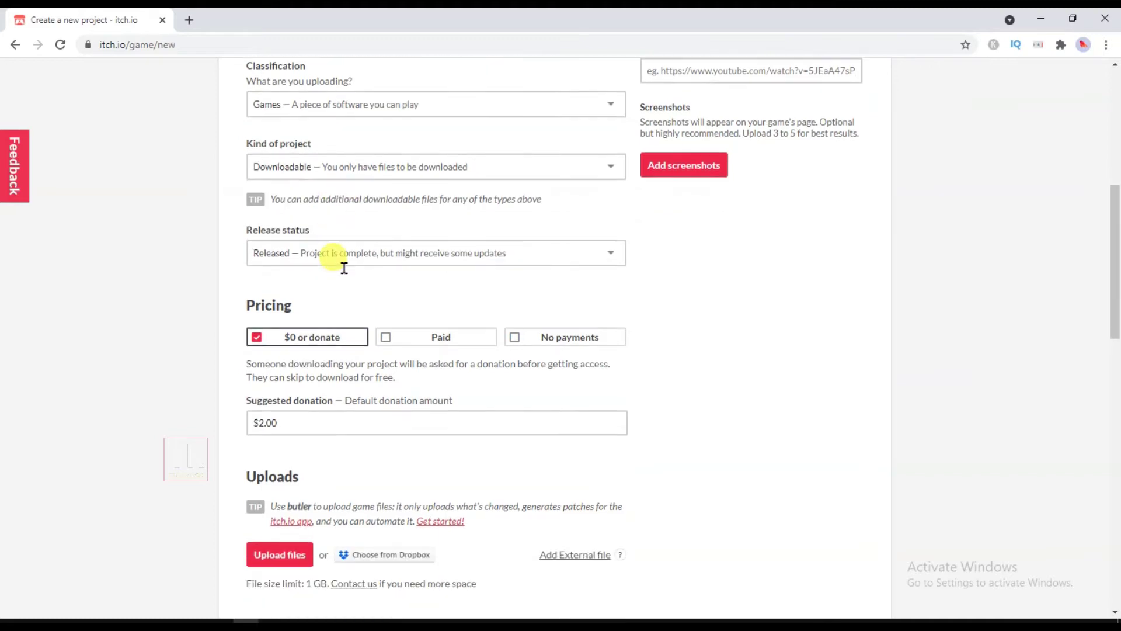
pyautogui.click(391, 252)
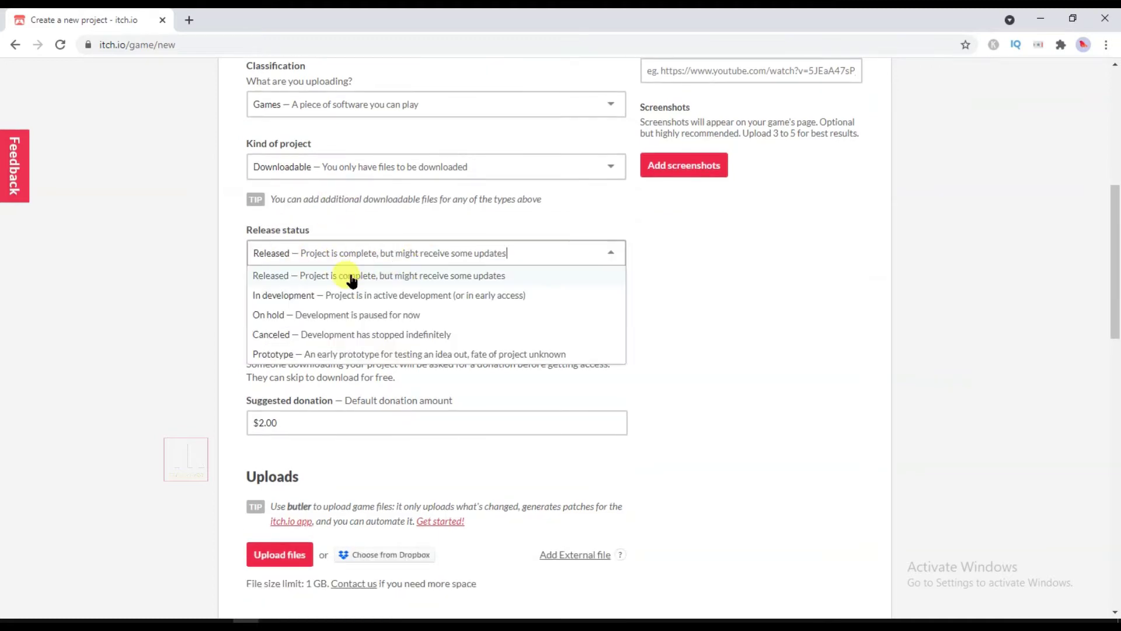
pyautogui.click(470, 277)
pyautogui.scroll(-2, 470, 270)
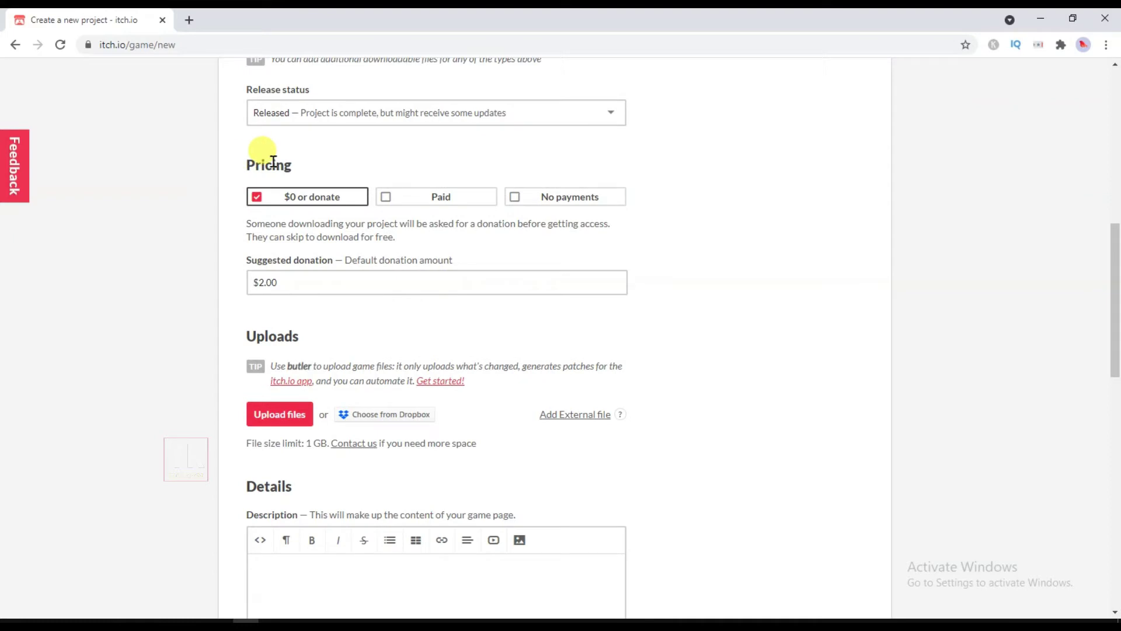
pyautogui.click(526, 202)
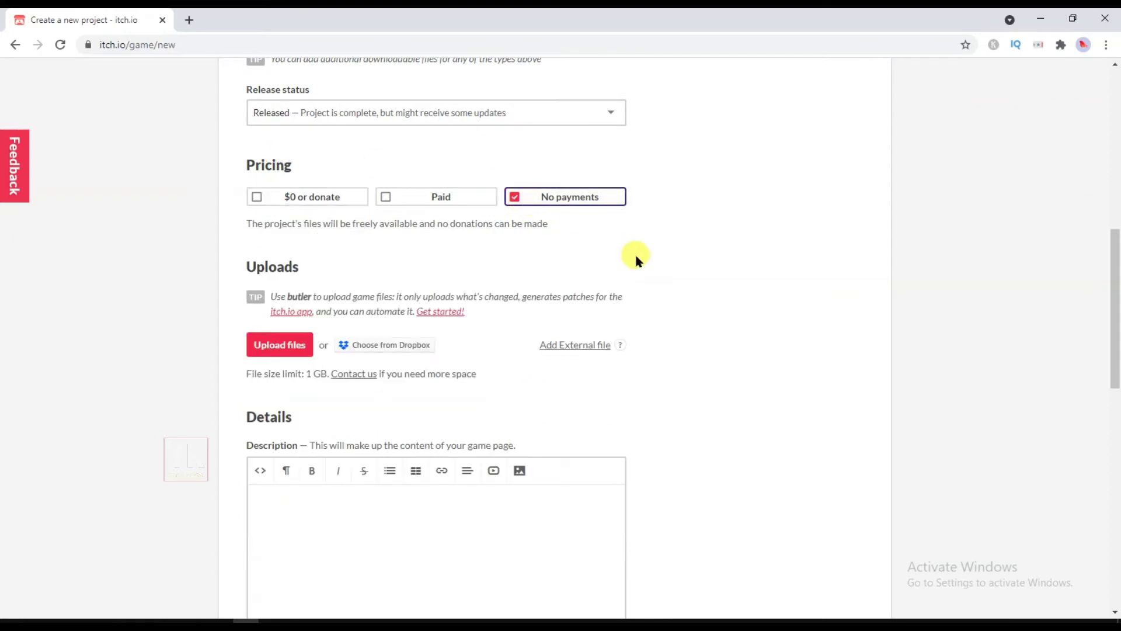
pyautogui.scroll(-2, 639, 257)
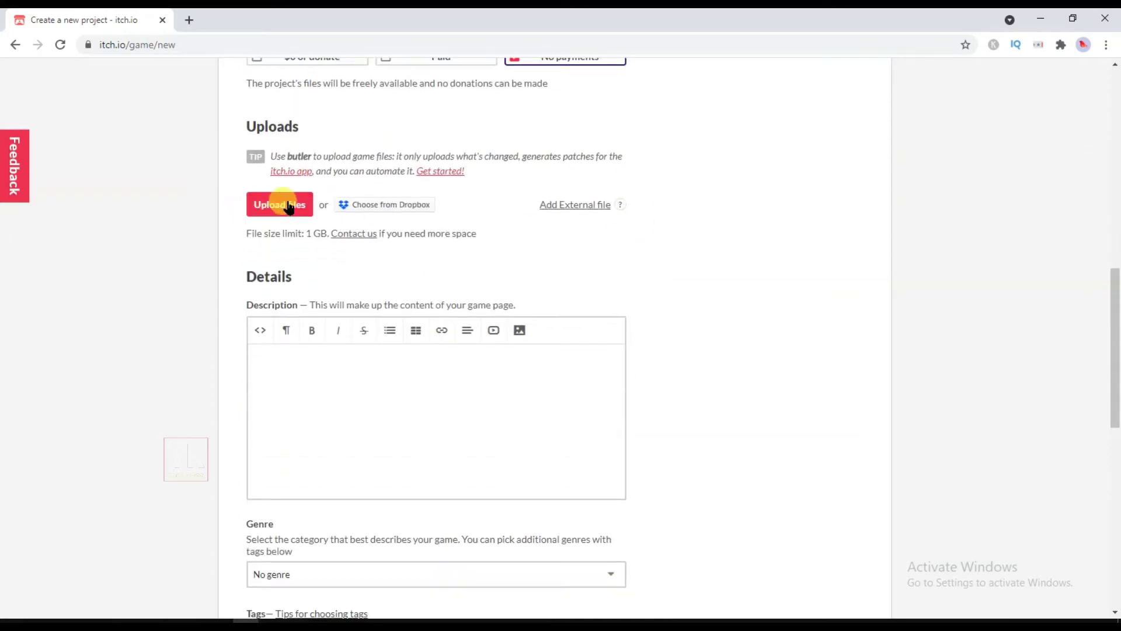
pyautogui.click(279, 207)
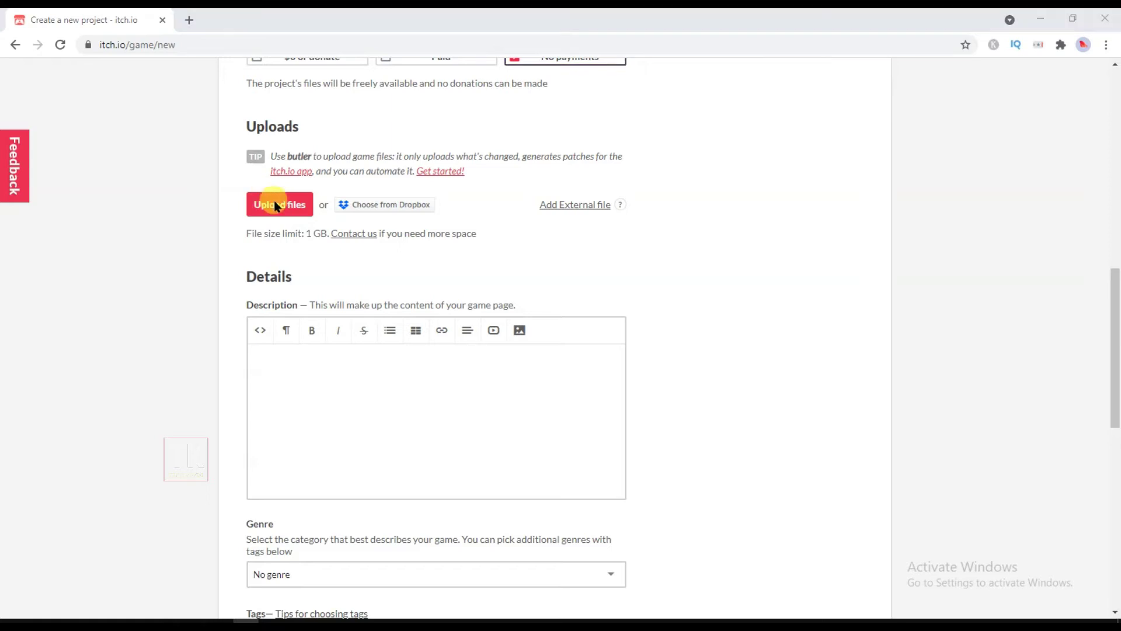
pyautogui.click(152, 118)
pyautogui.click(497, 412)
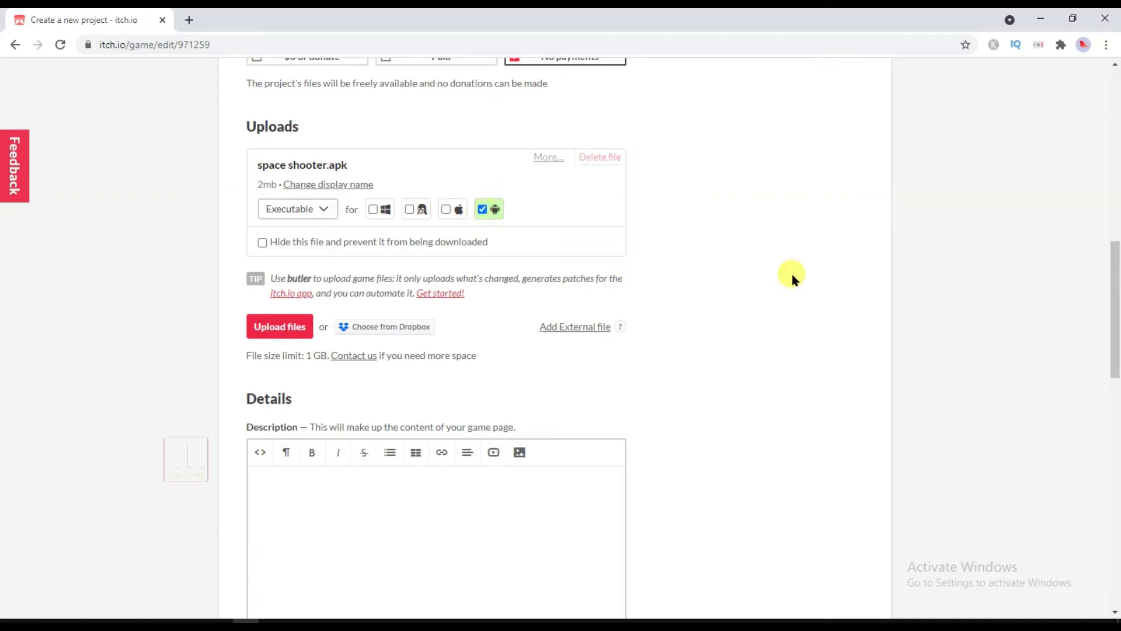
pyautogui.scroll(-5, 791, 278)
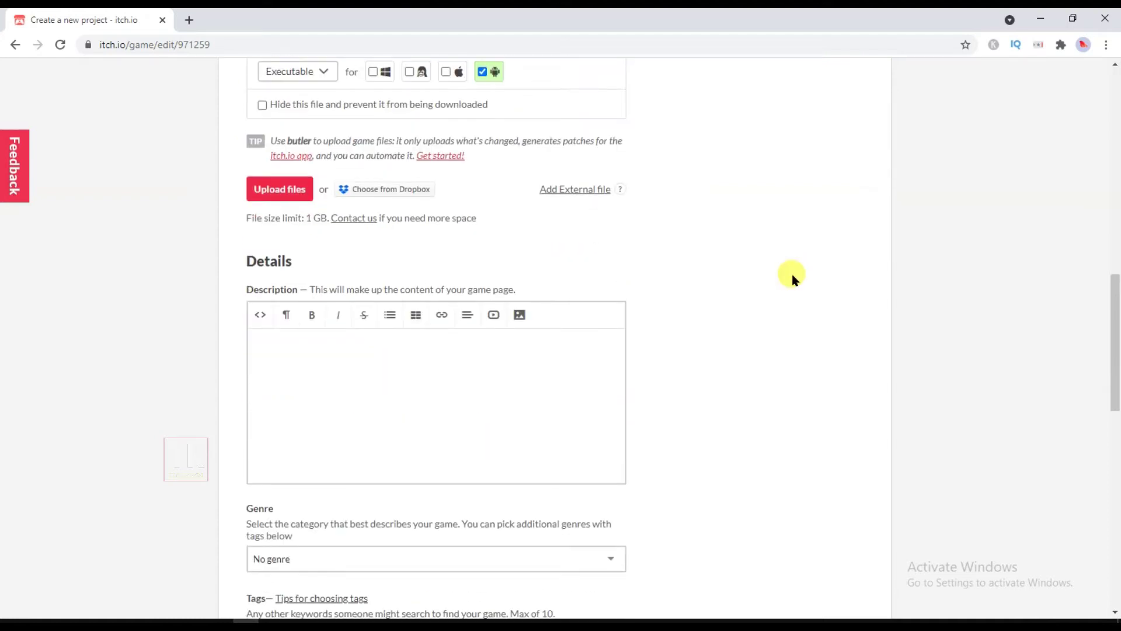
pyautogui.scroll(1, 771, 219)
# Write the offline/online earning-game description ending 'So Just Go And Download It.'.
pyautogui.click(331, 228)
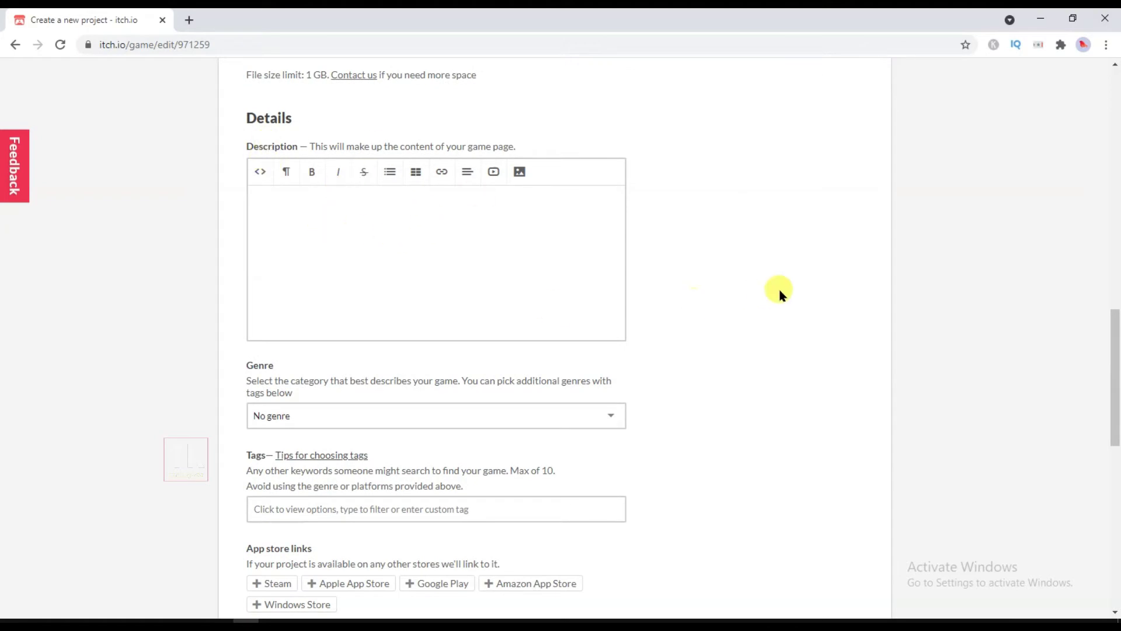
pyautogui.write('Friend')
pyautogui.scroll(2, 413, 357)
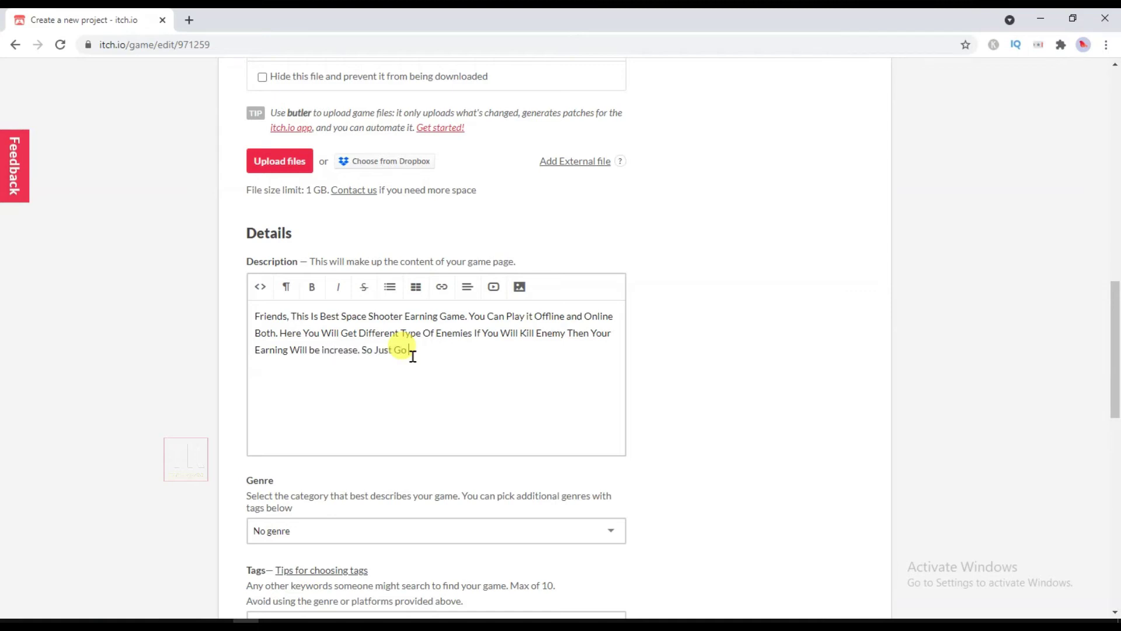
pyautogui.write('wnload')
pyautogui.click(450, 401)
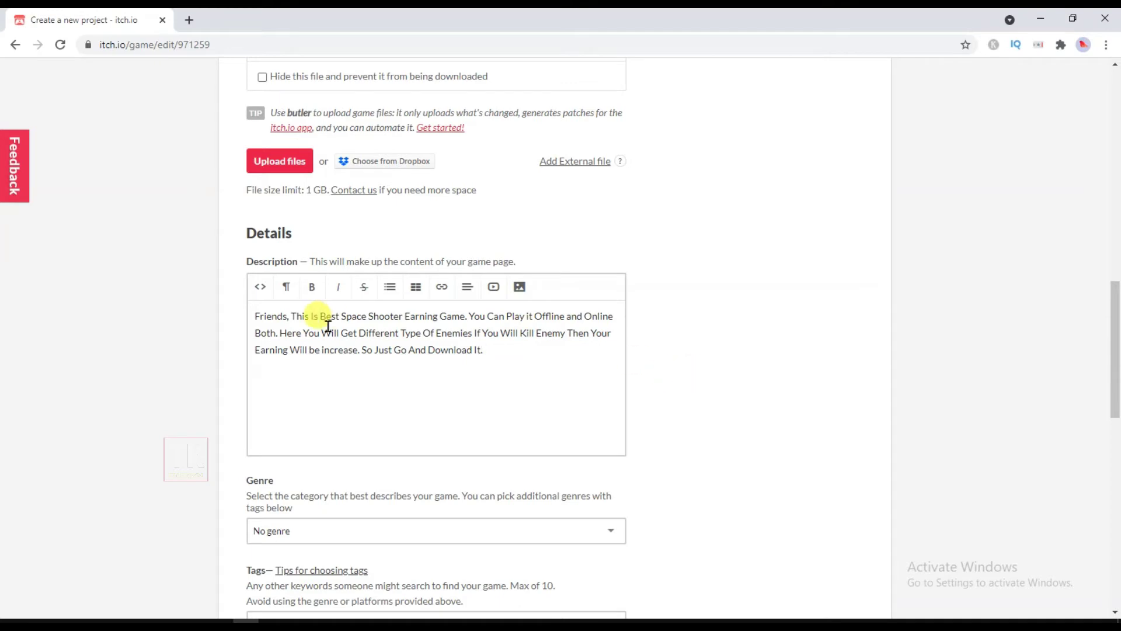
pyautogui.scroll(-3, 768, 318)
pyautogui.click(609, 318)
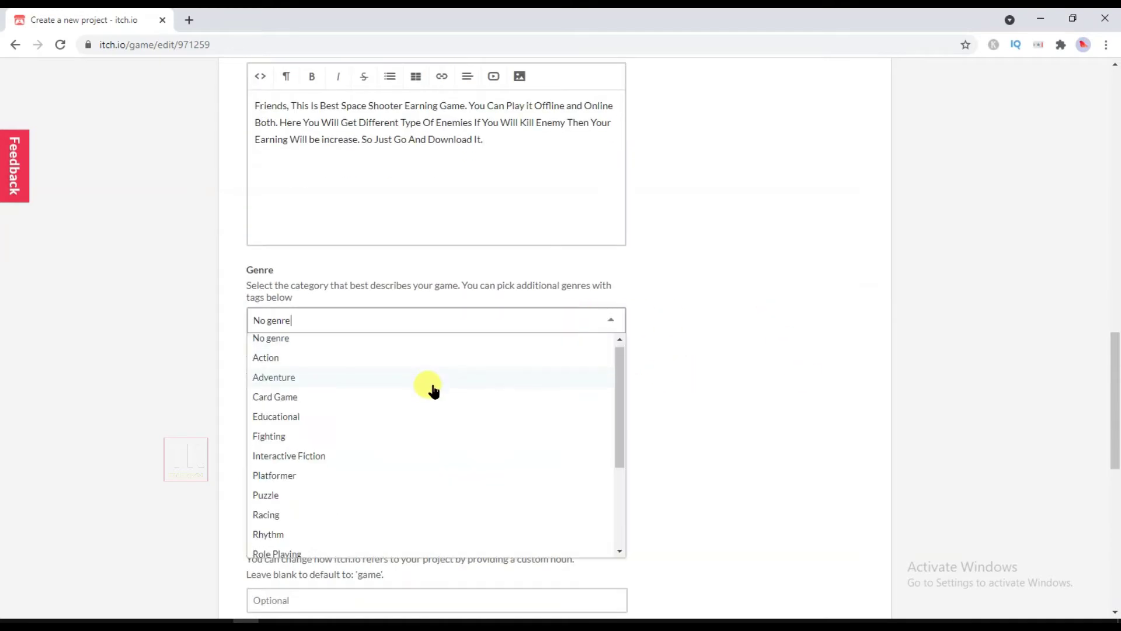
# Set the game's genre to Shooter.
pyautogui.scroll(-3, 432, 388)
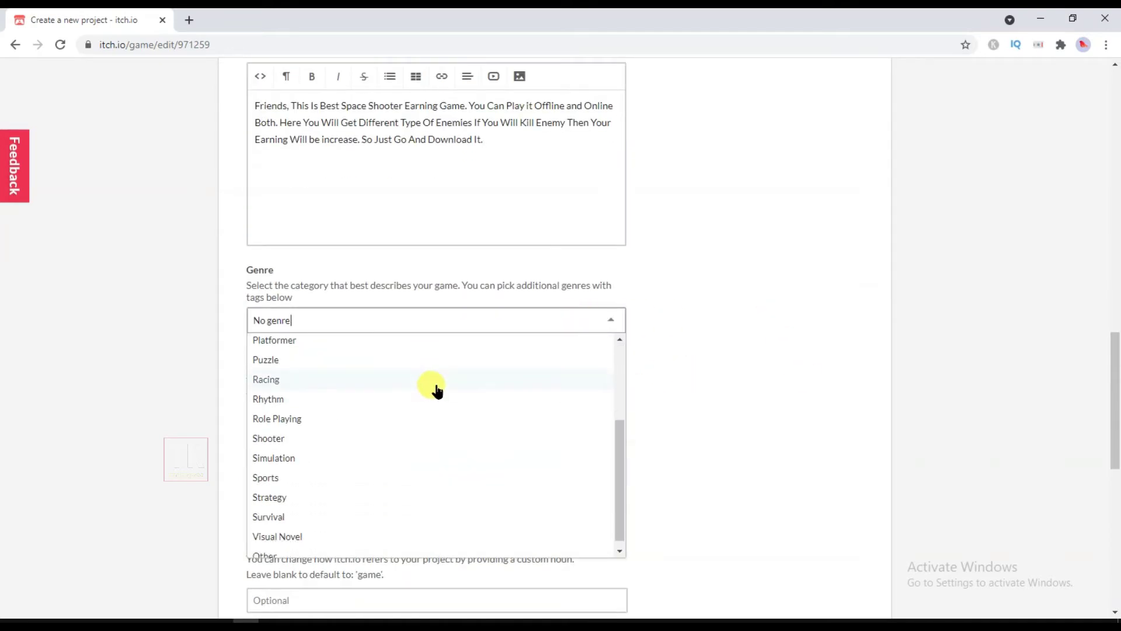
pyautogui.click(283, 439)
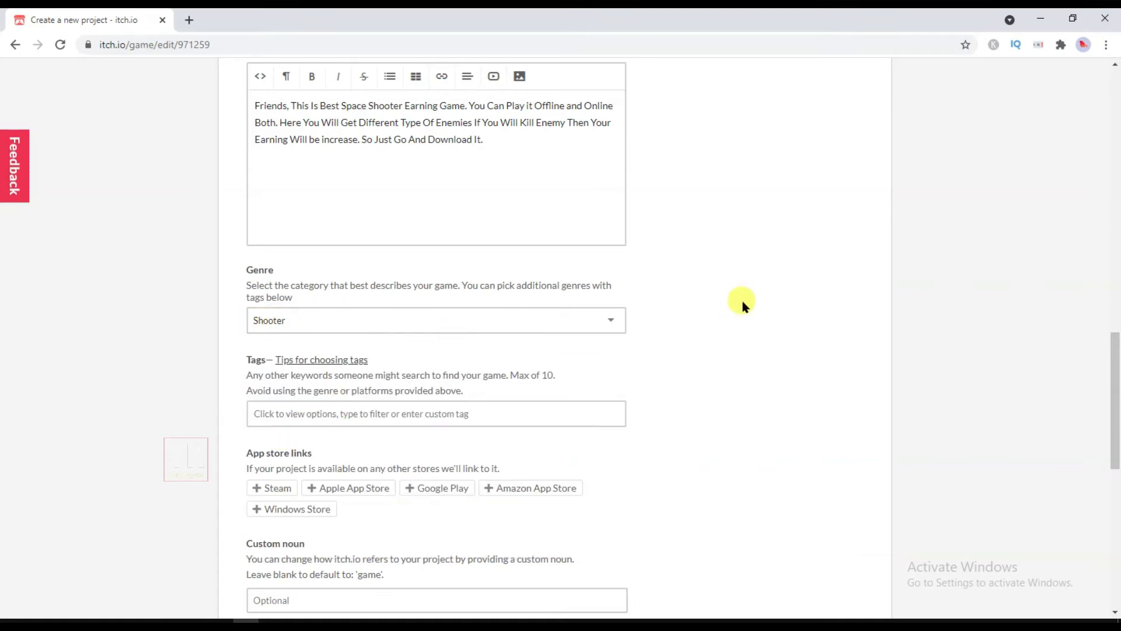
pyautogui.scroll(-2, 741, 301)
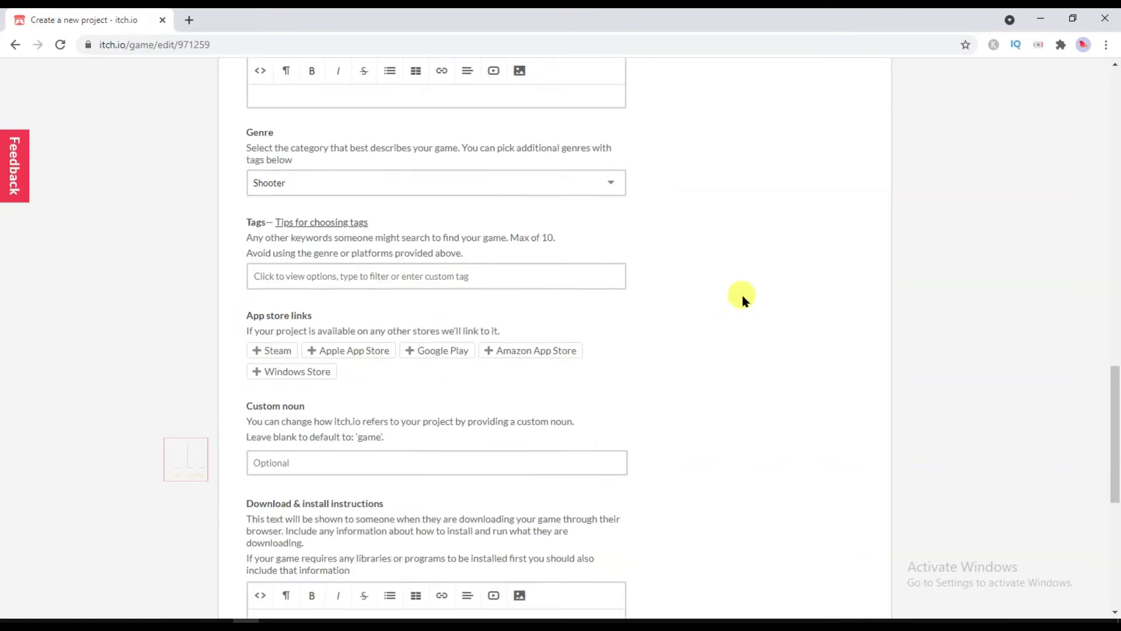
# Add tags shooter, top-down-shooter, space, space-shooter and earning-game.
pyautogui.click(431, 269)
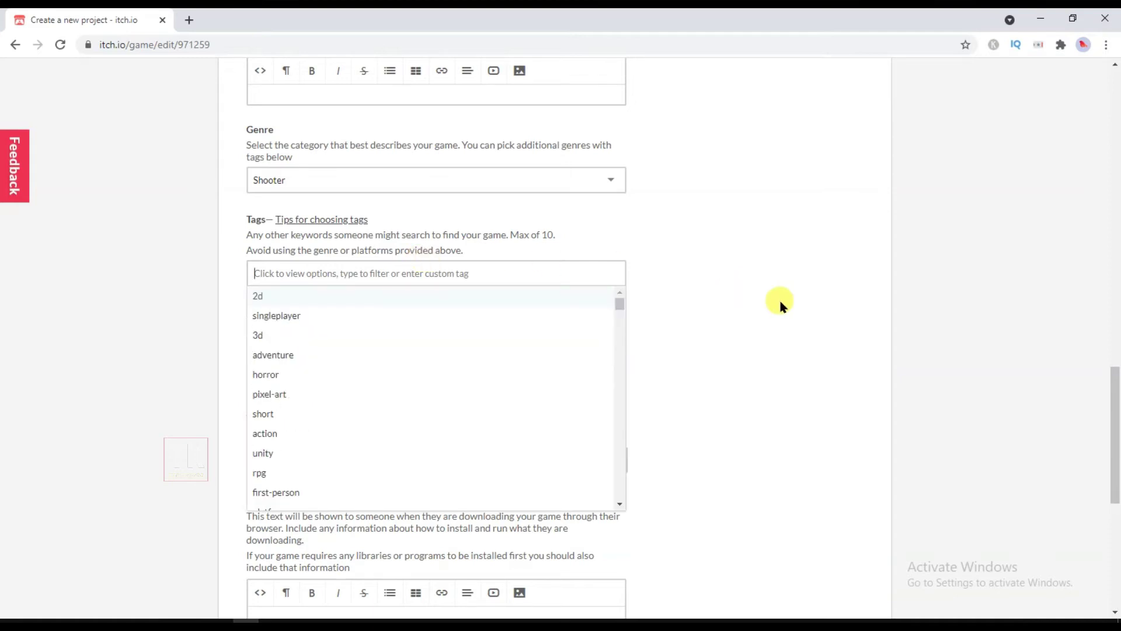
pyautogui.write('shoot')
pyautogui.click(258, 315)
pyautogui.write('shoote')
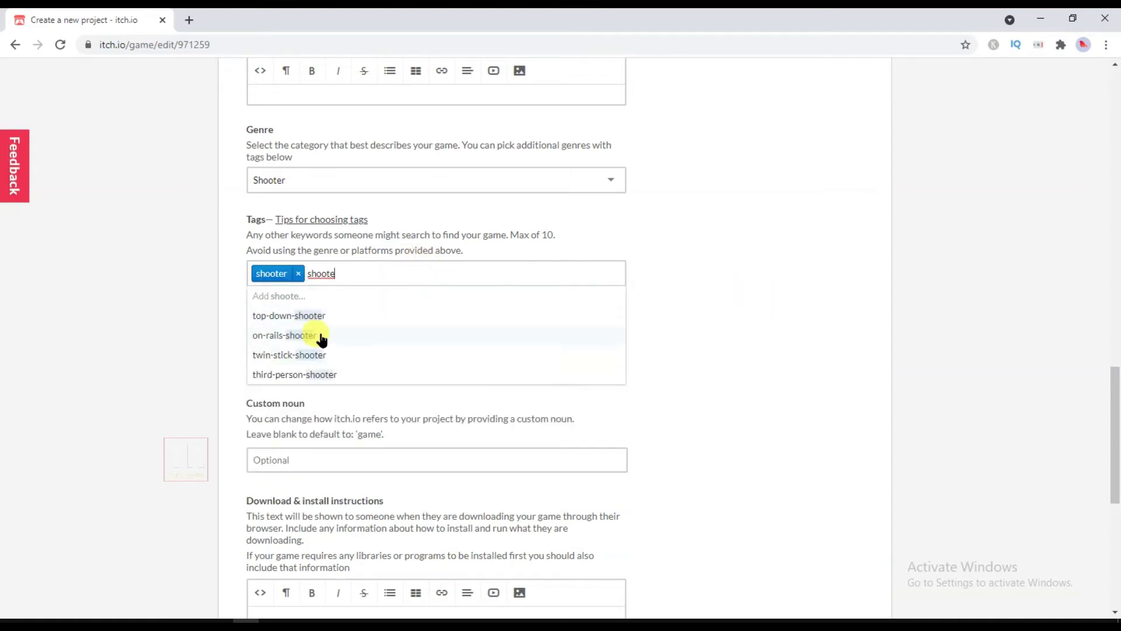
pyautogui.click(304, 315)
pyautogui.write('space')
pyautogui.press('Return')
pyautogui.write('space shooter')
pyautogui.press('Return')
pyautogui.write('earning game')
pyautogui.press('Return')
pyautogui.scroll(-1, 731, 358)
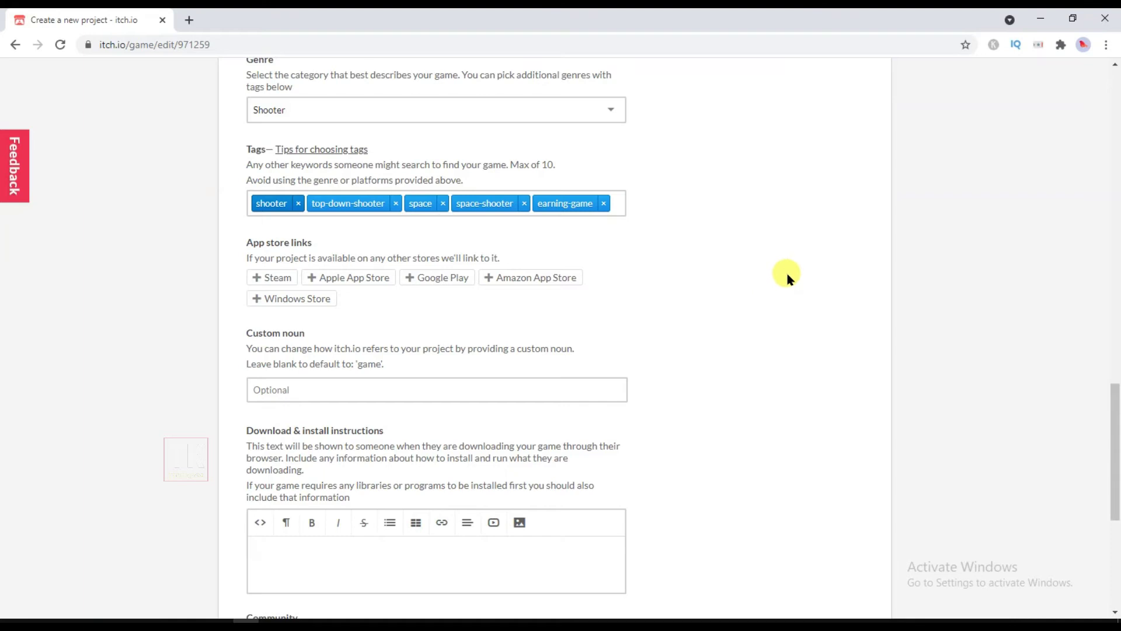
pyautogui.scroll(-5, 787, 279)
# Enter the install instructions 'Just Download this game and Install it And have enjoy.'.
pyautogui.click(358, 278)
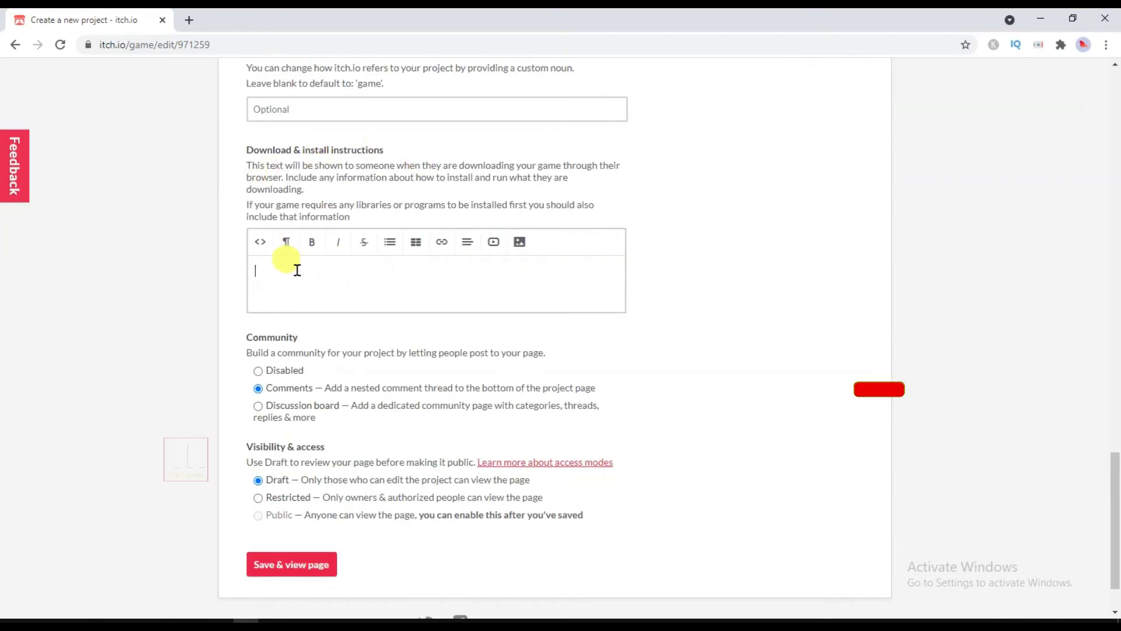
pyautogui.write('just Download this game and Install it And have enjoy.')
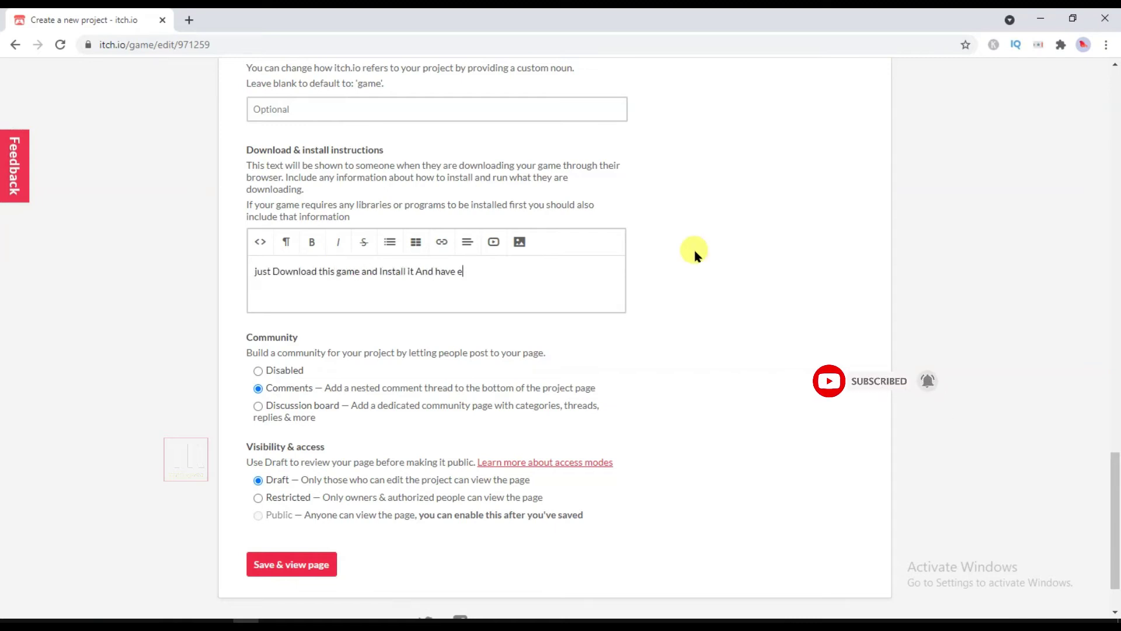
pyautogui.click(281, 289)
pyautogui.press('Home')
pyautogui.press('Delete')
pyautogui.write('J')
# Save the Space Shooter project and view its draft page.
pyautogui.scroll(-2, 647, 336)
pyautogui.scroll(-1, 647, 335)
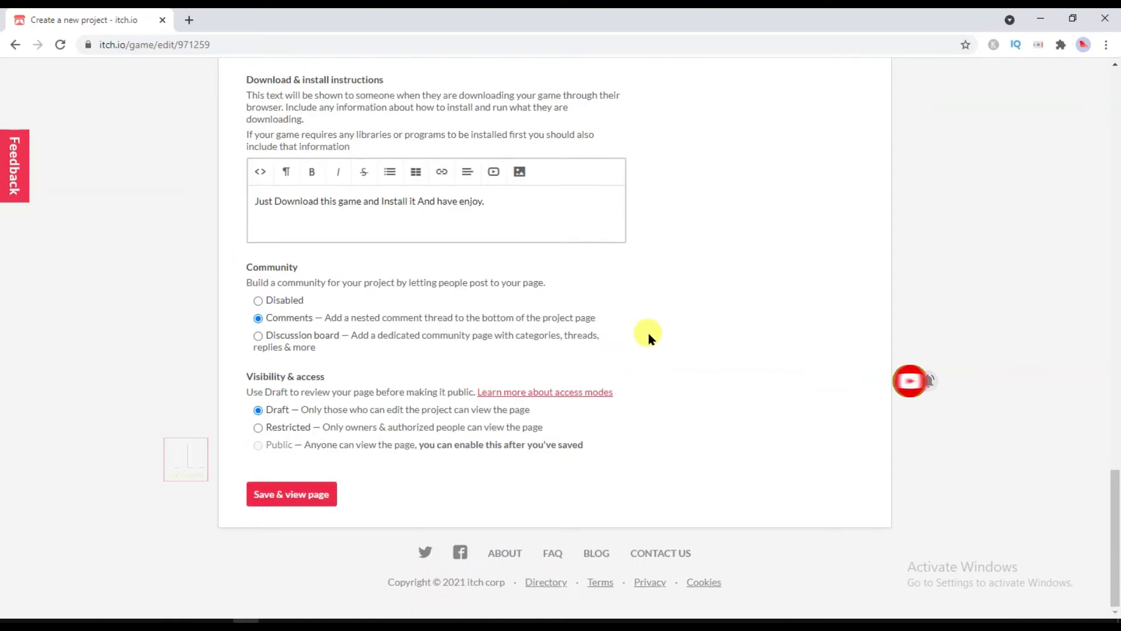
pyautogui.click(304, 500)
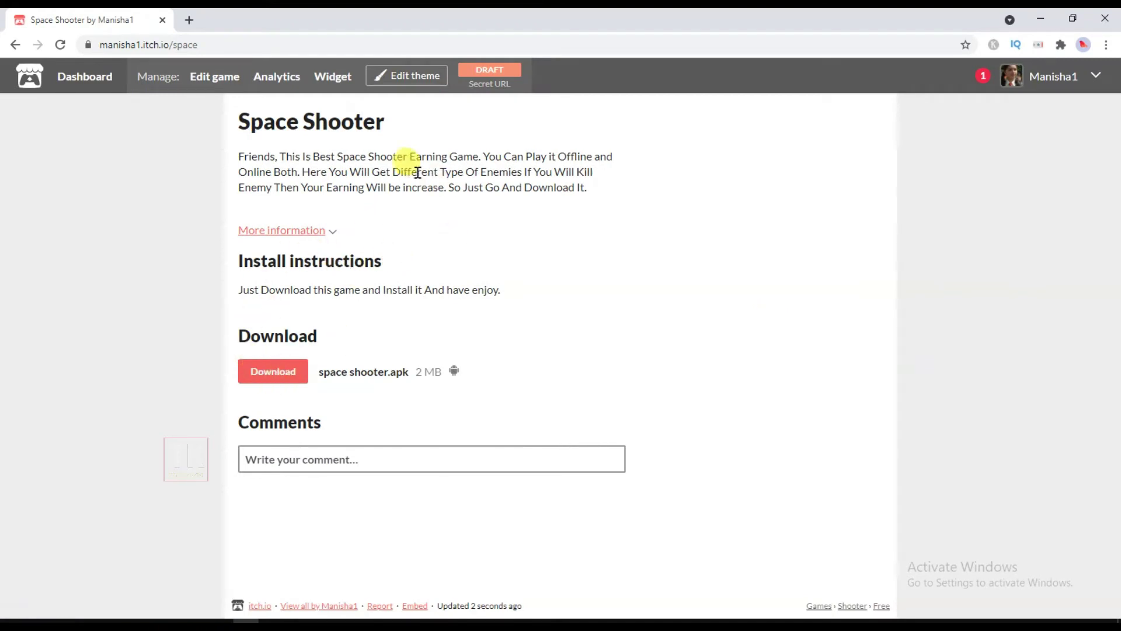
# Return to the Space Shooter edit form and review the cover image requirements.
pyautogui.click(385, 75)
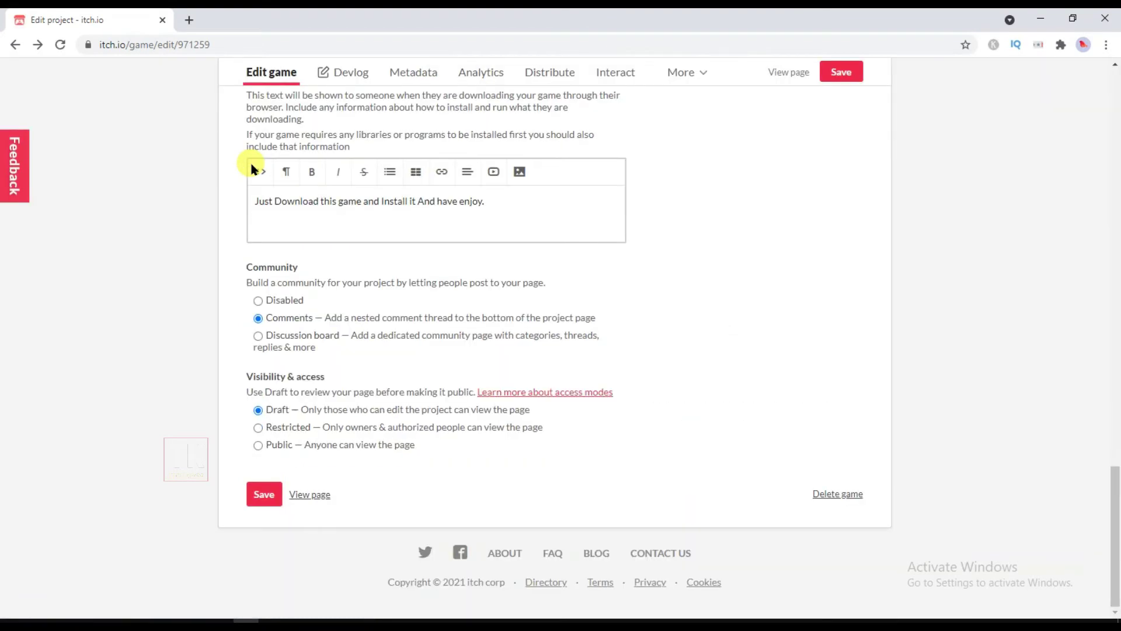
pyautogui.scroll(20, 846, 334)
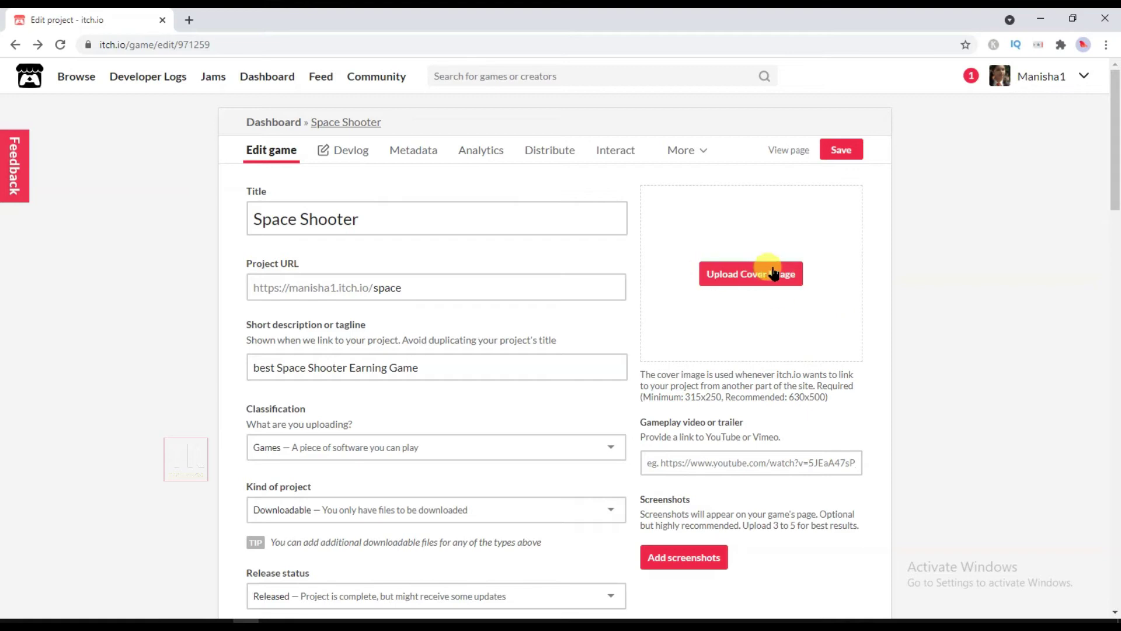
pyautogui.scroll(-1, 967, 297)
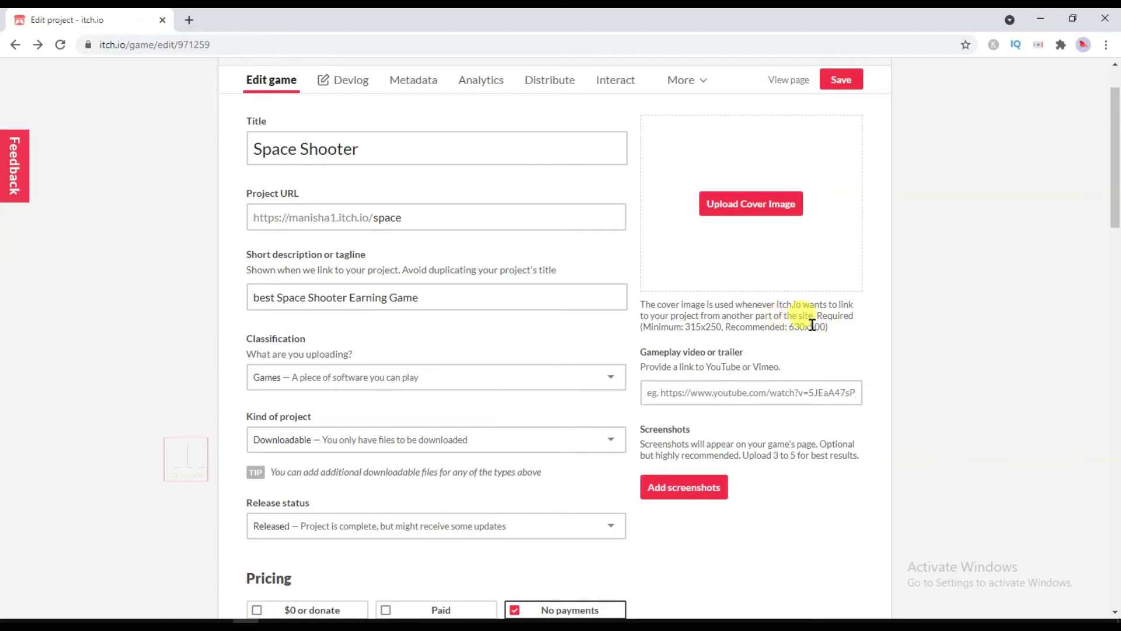
pyautogui.scroll(1, 935, 266)
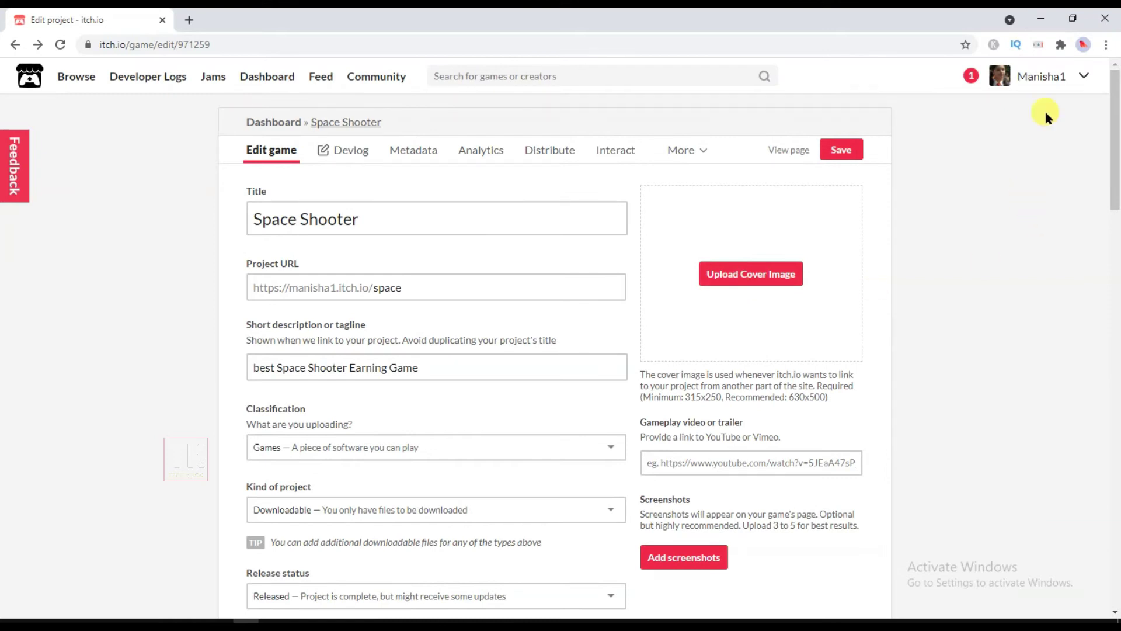
# Minimize Chrome, close Notepad and bring up Windows search from the desktop.
pyautogui.click(1041, 18)
pyautogui.click(1076, 145)
pyautogui.rightClick(314, 206)
pyautogui.click(314, 199)
pyautogui.press('super')
# Launch Photoshop CS5 and close the Brush settings panel.
pyautogui.write('photo')
pyautogui.click(193, 301)
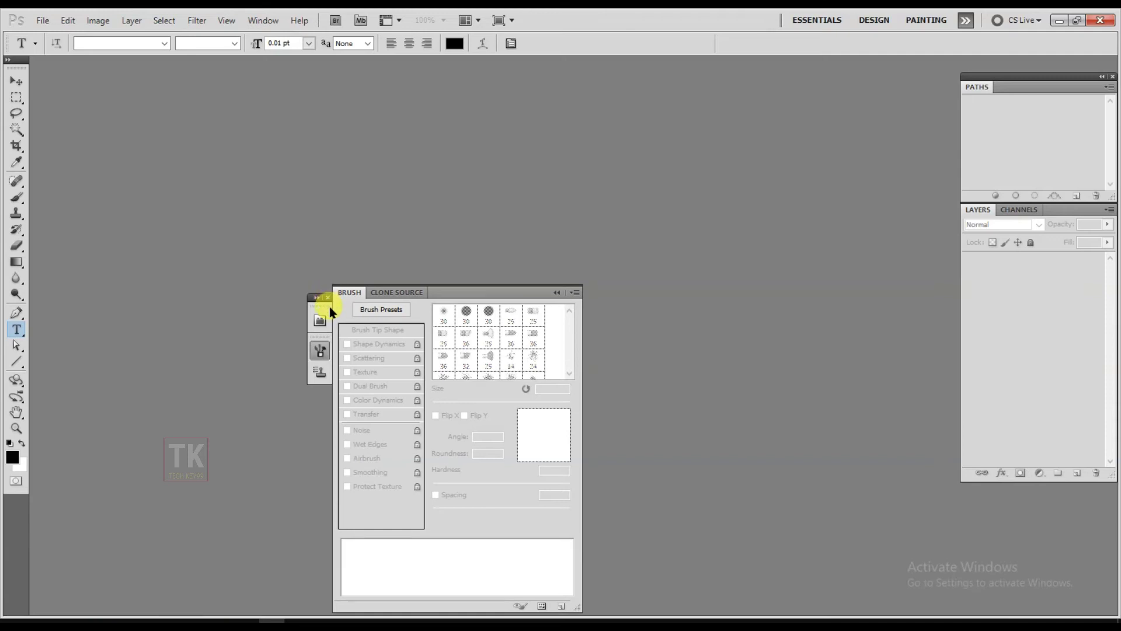
pyautogui.click(328, 298)
# Start a new document named 'space shooter' with width 512 pixels, clearing the height.
pyautogui.click(42, 20)
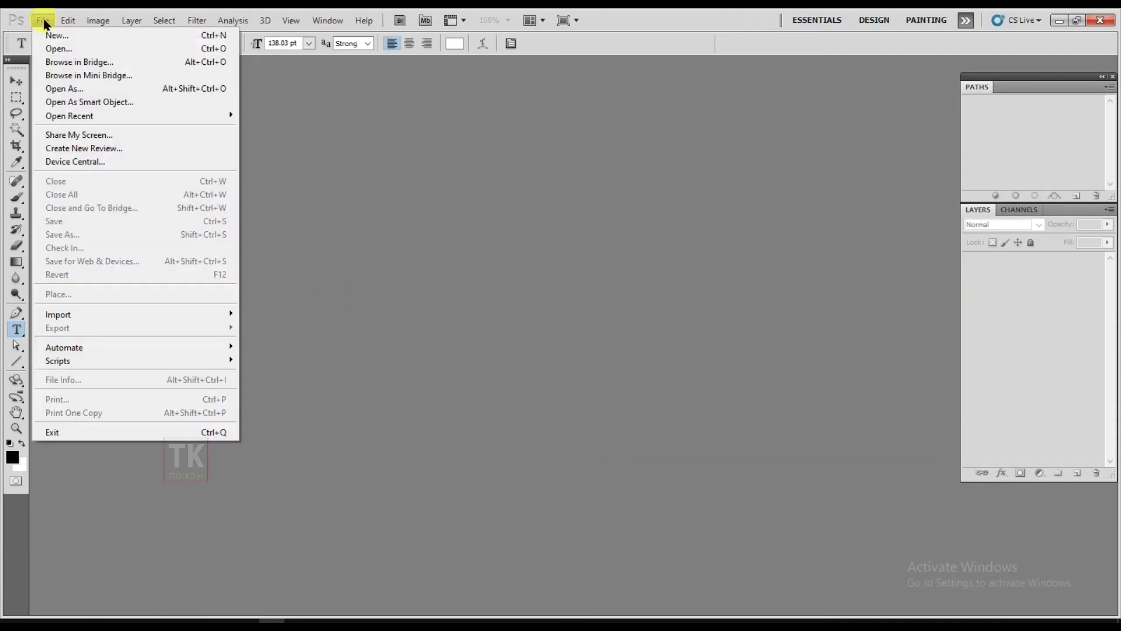
pyautogui.click(83, 36)
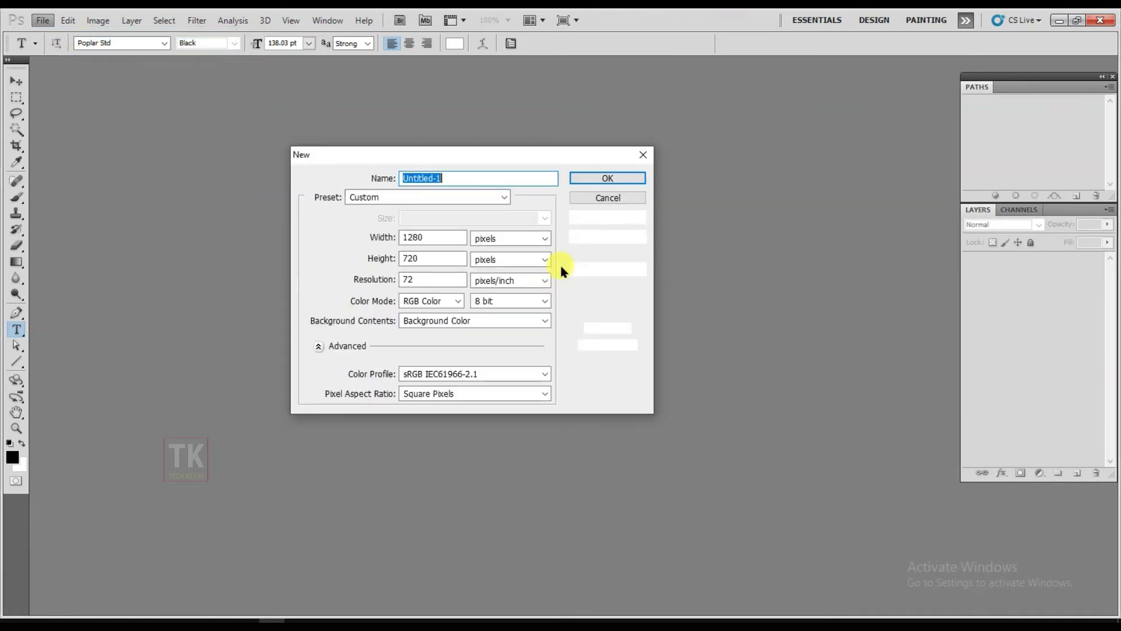
pyautogui.write('space sh')
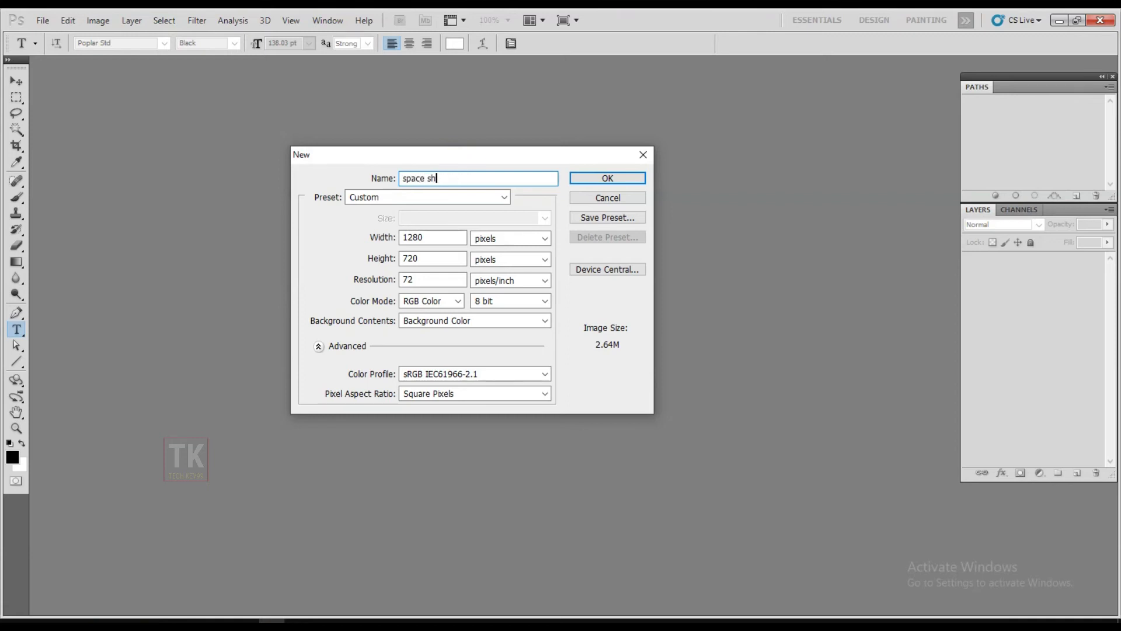
pyautogui.write('ooter')
pyautogui.doubleClick(435, 238)
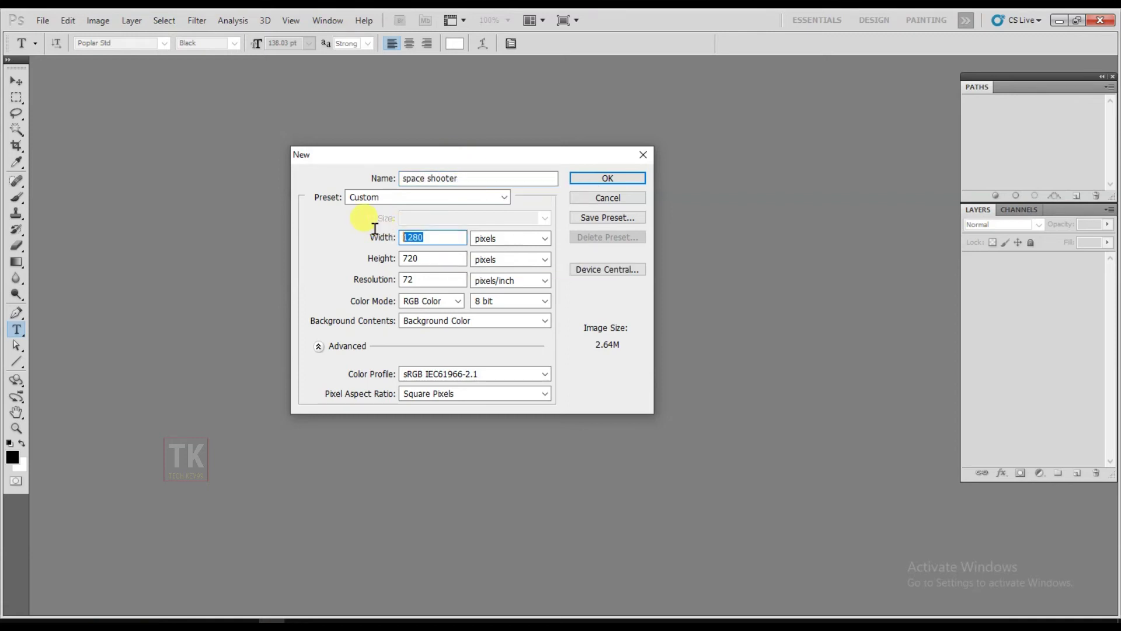
pyautogui.write('5')
pyautogui.press('Tab')
pyautogui.press('BackSpace')
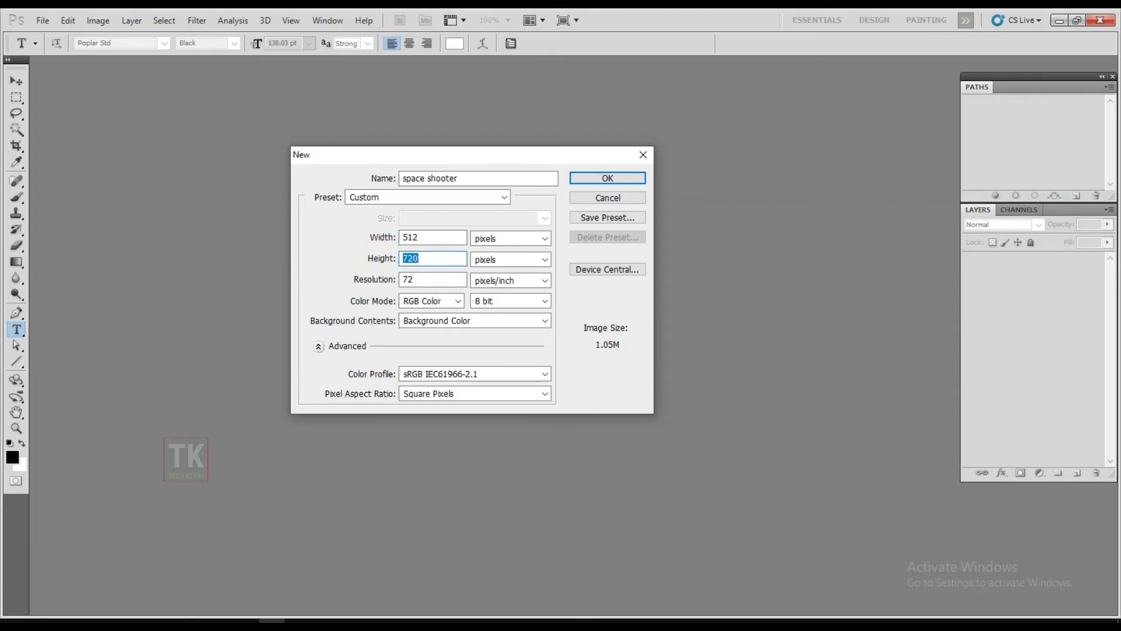
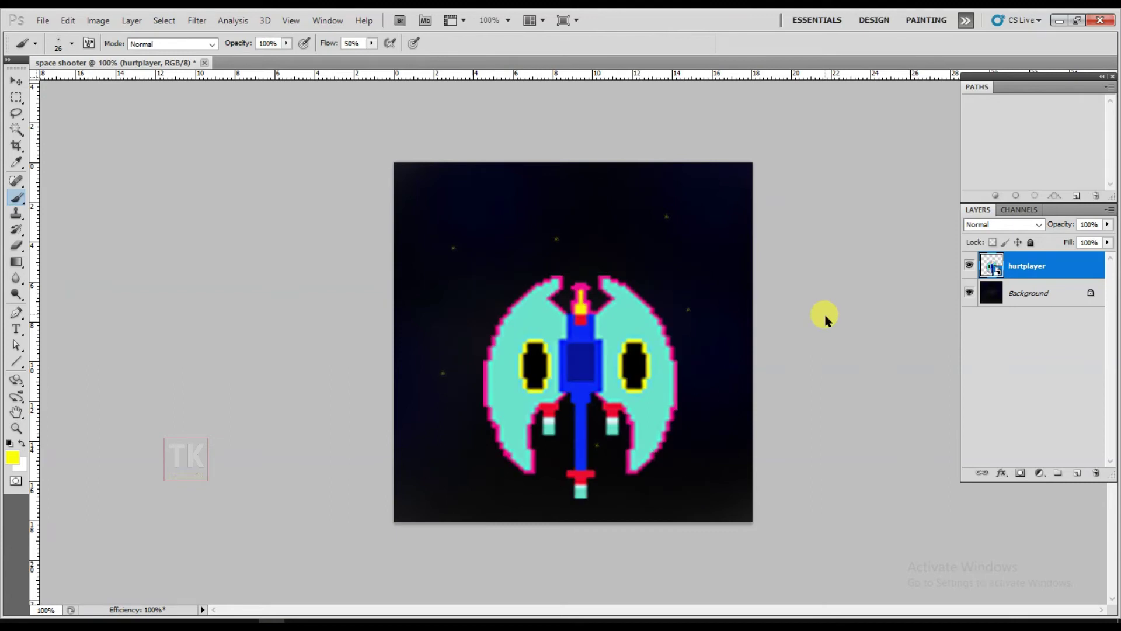
# Paint a soft blue glow behind the ship on the Background layer with a 411 px brush.
pyautogui.hotkey('alt', '[')
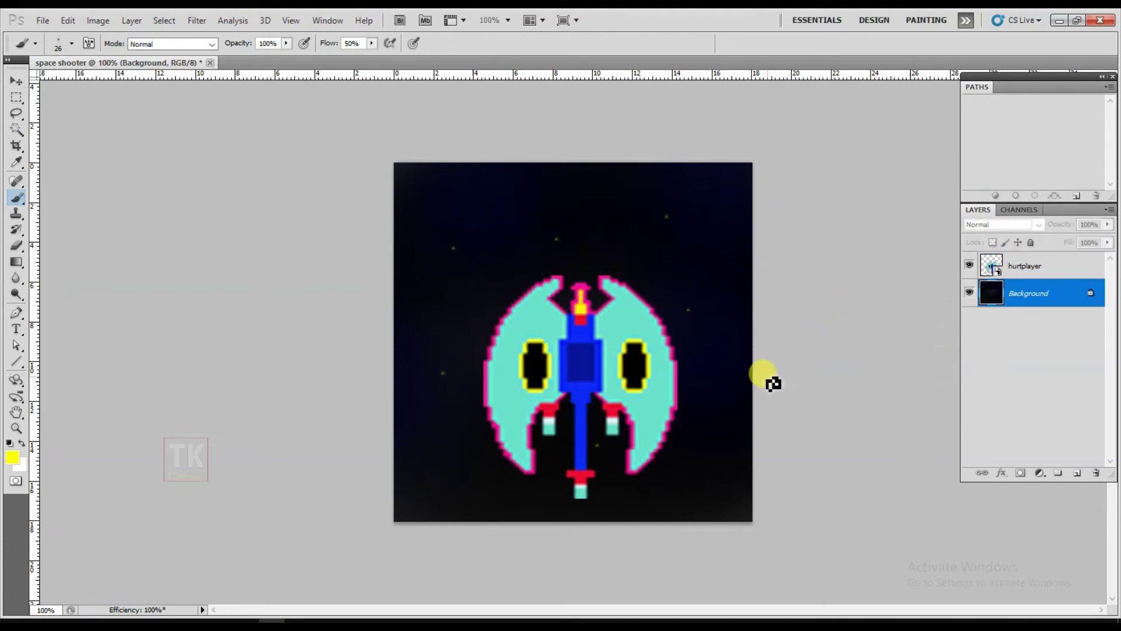
pyautogui.click(72, 45)
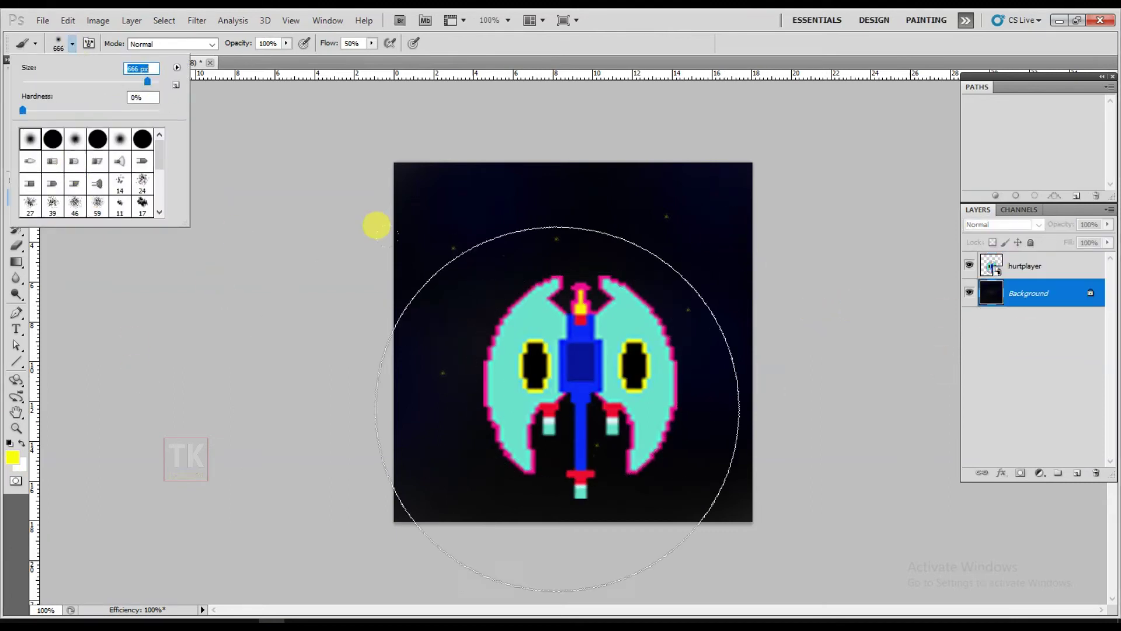
pyautogui.click(576, 345)
pyautogui.click(13, 457)
pyautogui.press('Return')
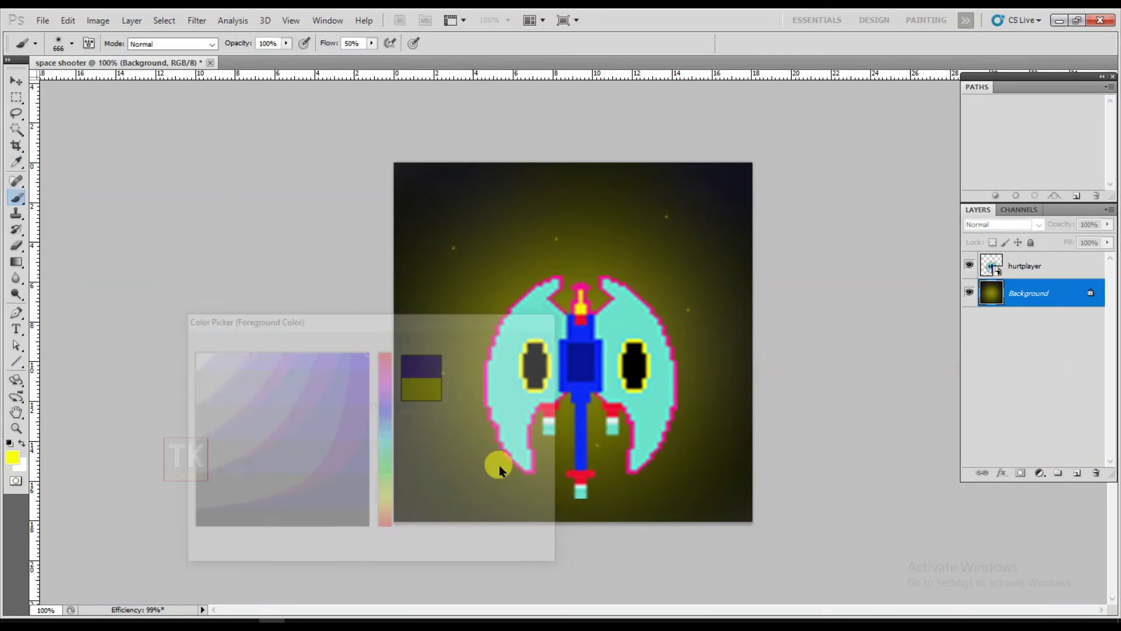
pyautogui.hotkey('ctrl', 'z')
pyautogui.click(73, 44)
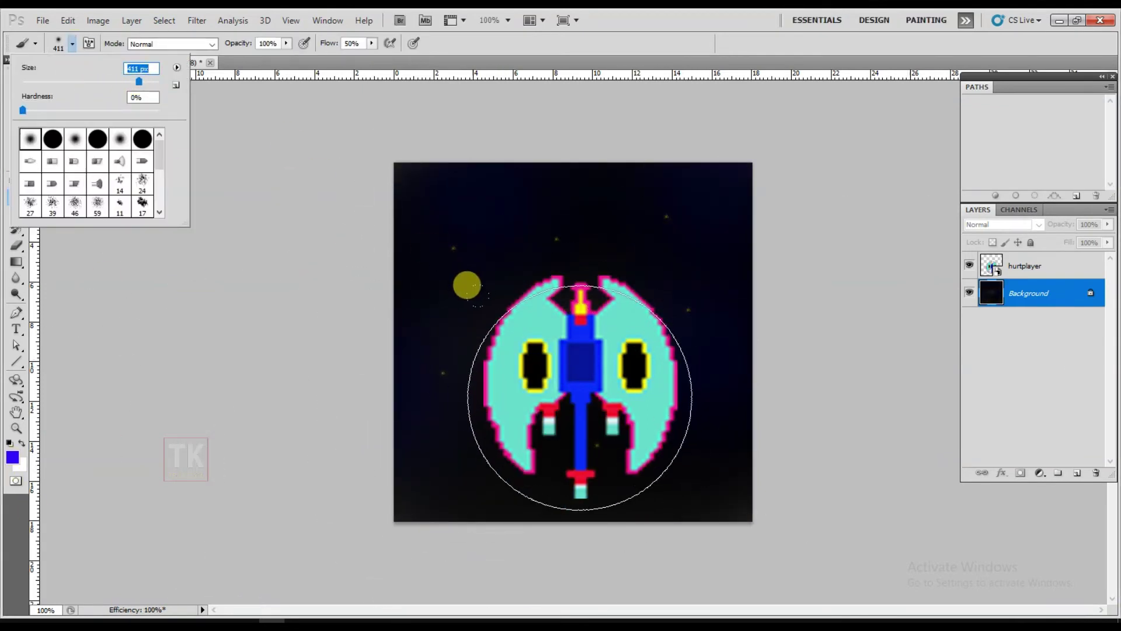
pyautogui.click(584, 403)
# Place the coin_12-1-1 image as the first green $ coin.
pyautogui.click(43, 22)
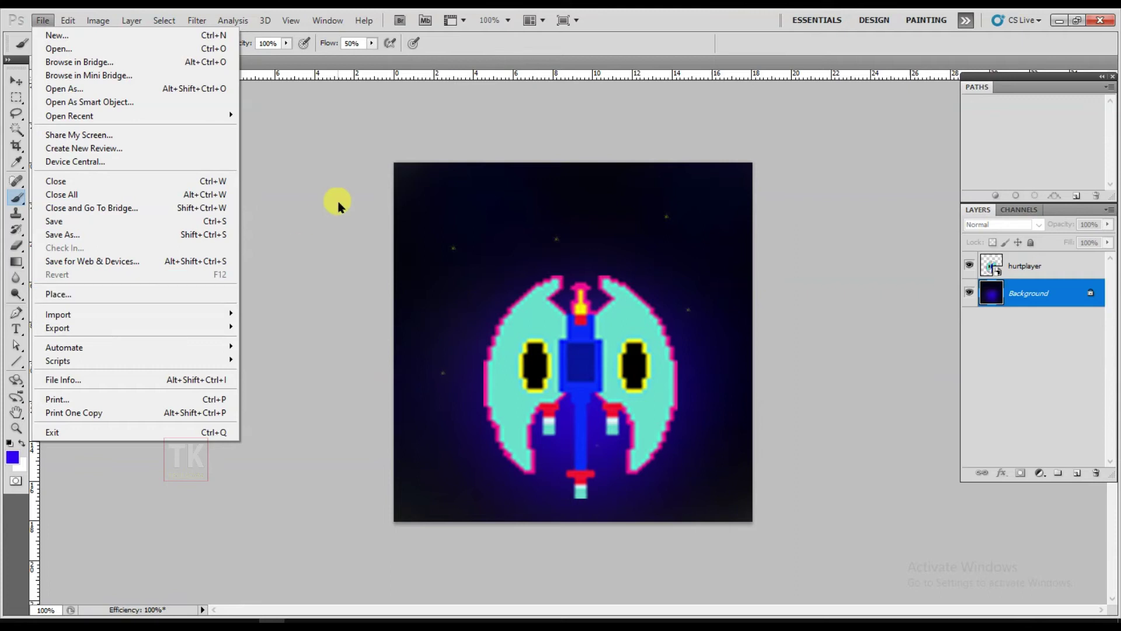
pyautogui.click(59, 294)
pyautogui.click(401, 228)
pyautogui.click(587, 506)
pyautogui.moveTo(601, 257); pyautogui.dragTo(621, 167)
pyautogui.press('Return')
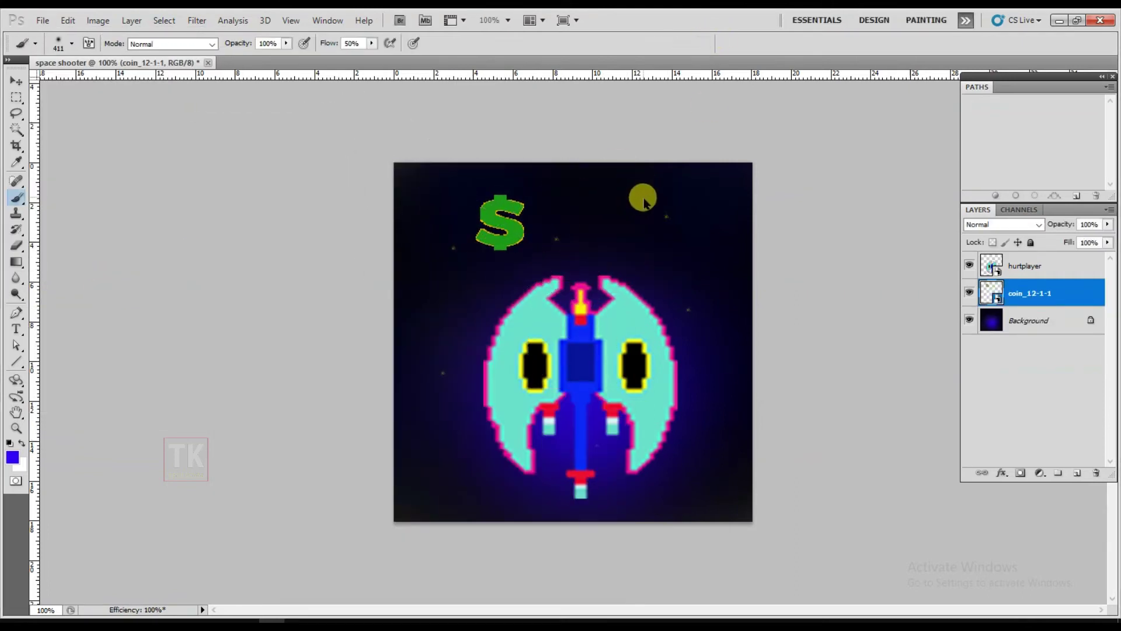
# Place two more copies of the coin image beside the first one.
pyautogui.click(42, 21)
pyautogui.click(58, 294)
pyautogui.click(593, 454)
pyautogui.moveTo(601, 354); pyautogui.dragTo(612, 284)
pyautogui.press('Return')
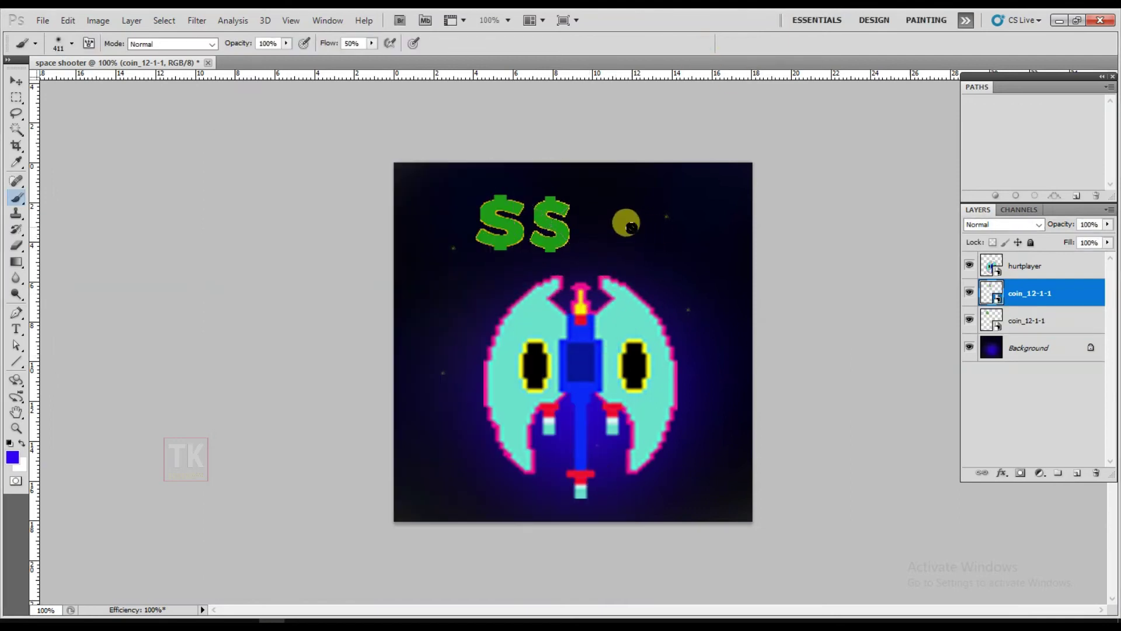
pyautogui.click(42, 21)
pyautogui.click(58, 294)
pyautogui.click(593, 505)
pyautogui.moveTo(583, 458); pyautogui.dragTo(654, 282)
pyautogui.click(702, 43)
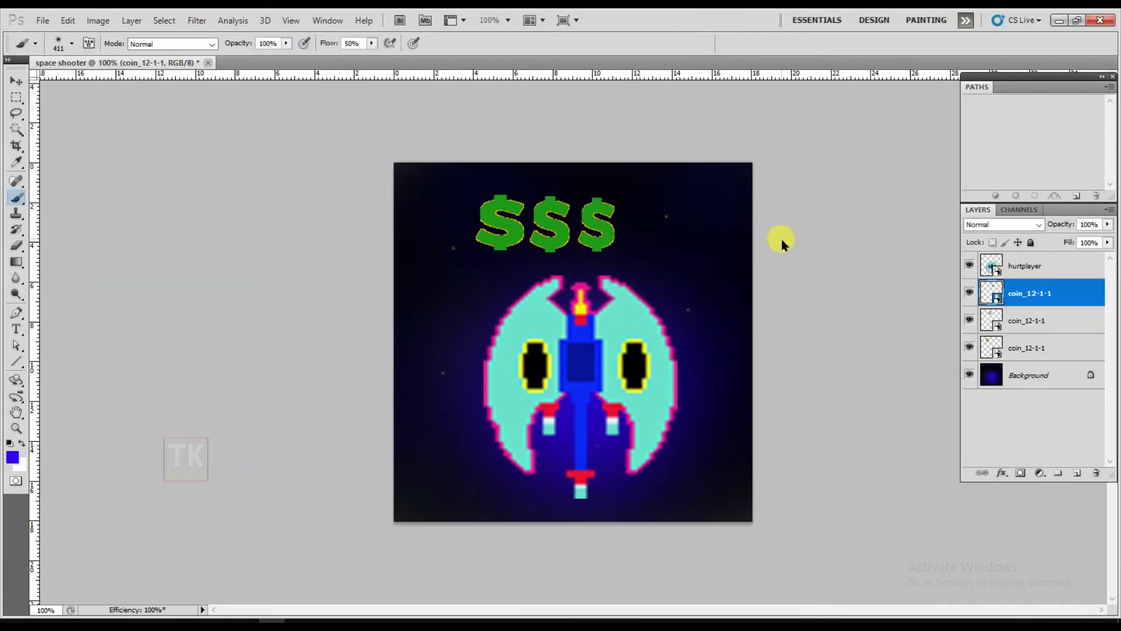
# Move all three $ coins into a row at the canvas bottom-left.
pyautogui.keyDown('alt'); pyautogui.scroll(-5, 611, 246); pyautogui.keyUp('alt')
pyautogui.keyDown('alt'); pyautogui.scroll(5, 616, 308); pyautogui.keyUp('alt')
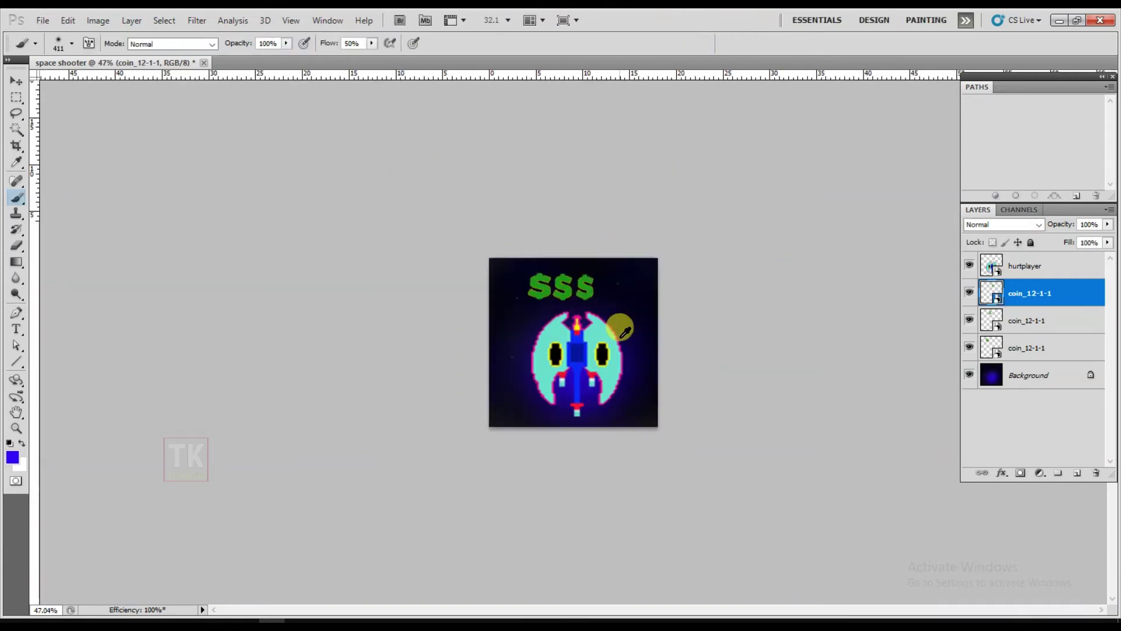
pyautogui.hotkey('ctrl', 't')
pyautogui.moveTo(601, 233); pyautogui.dragTo(481, 483)
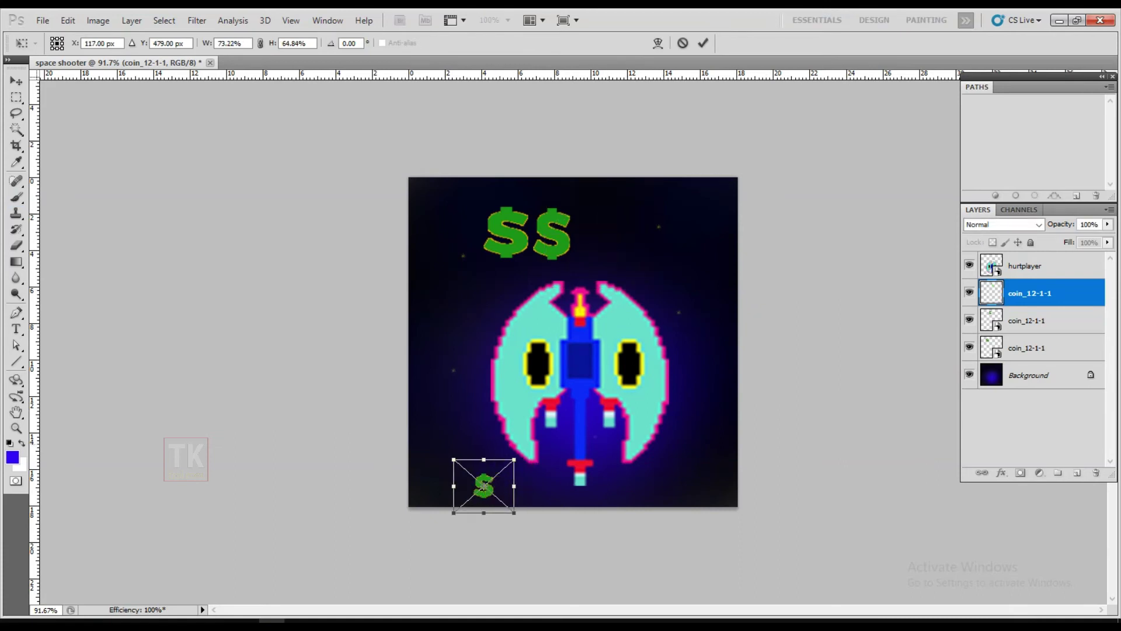
pyautogui.click(702, 42)
pyautogui.click(1031, 320)
pyautogui.hotkey('ctrl', 't')
pyautogui.moveTo(551, 234); pyautogui.dragTo(461, 486)
pyautogui.click(702, 43)
pyautogui.click(1021, 350)
pyautogui.hotkey('ctrl', 't')
pyautogui.moveTo(508, 231); pyautogui.dragTo(458, 481)
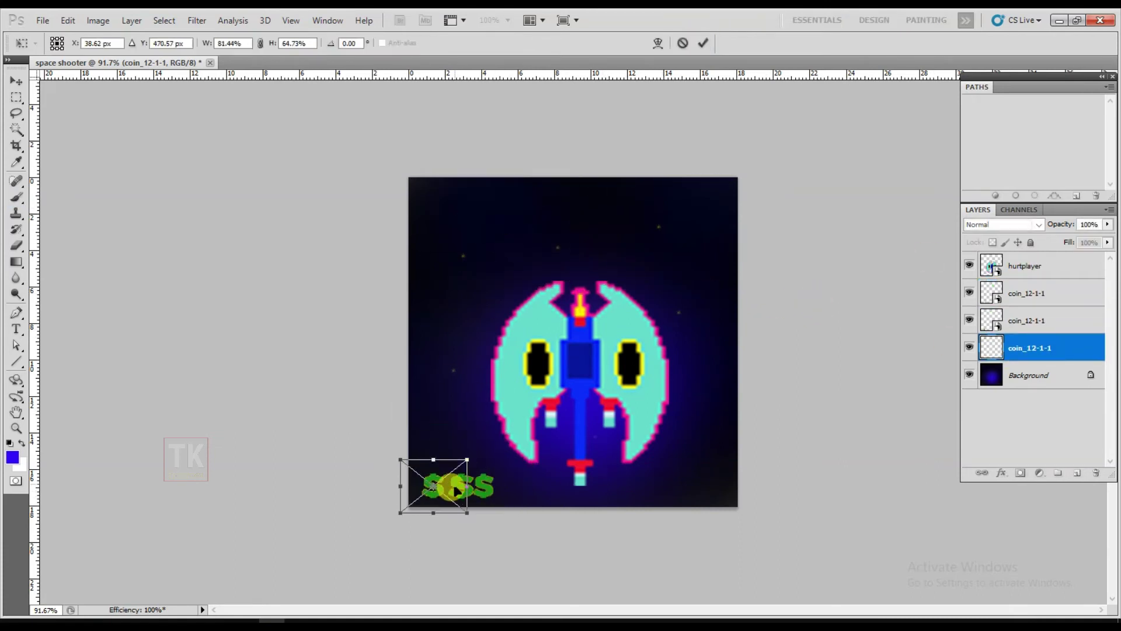
pyautogui.click(703, 43)
# Raise the hurtplayer ship about 84 px on the canvas.
pyautogui.hotkey('alt', '.')
pyautogui.hotkey('ctrl', 't')
pyautogui.moveTo(651, 380); pyautogui.dragTo(651, 331)
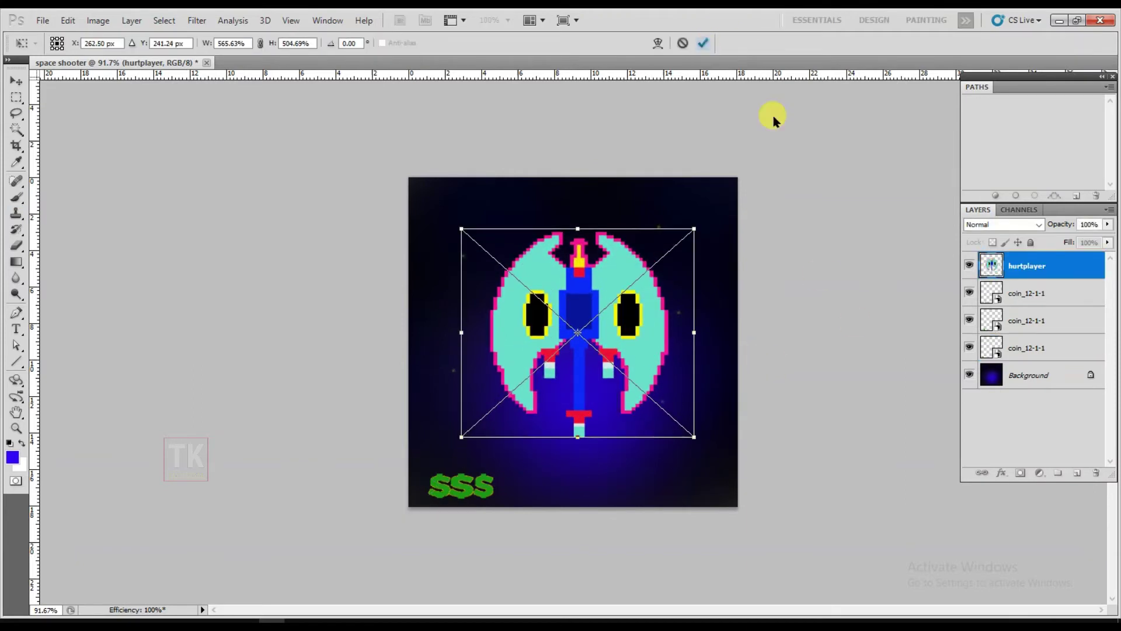
pyautogui.click(703, 42)
pyautogui.click(1028, 375)
pyautogui.keyDown('alt'); pyautogui.scroll(-10, 573, 303); pyautogui.keyUp('alt')
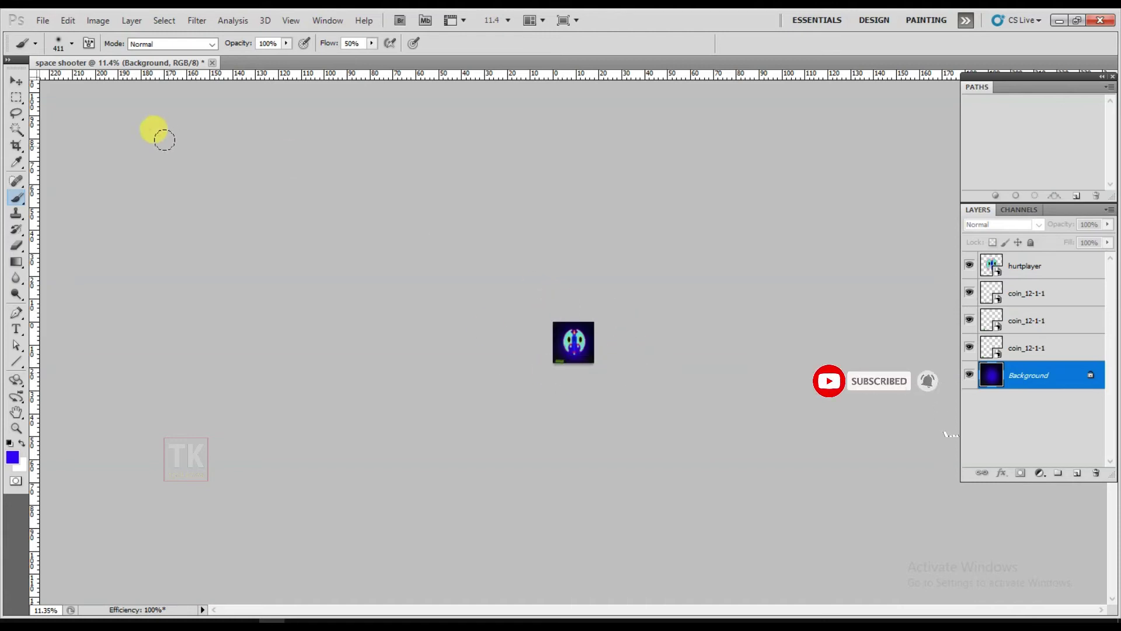
# Save a JPEG copy named space shooter.jpg into Downloads at High quality.
pyautogui.click(43, 22)
pyautogui.click(173, 221)
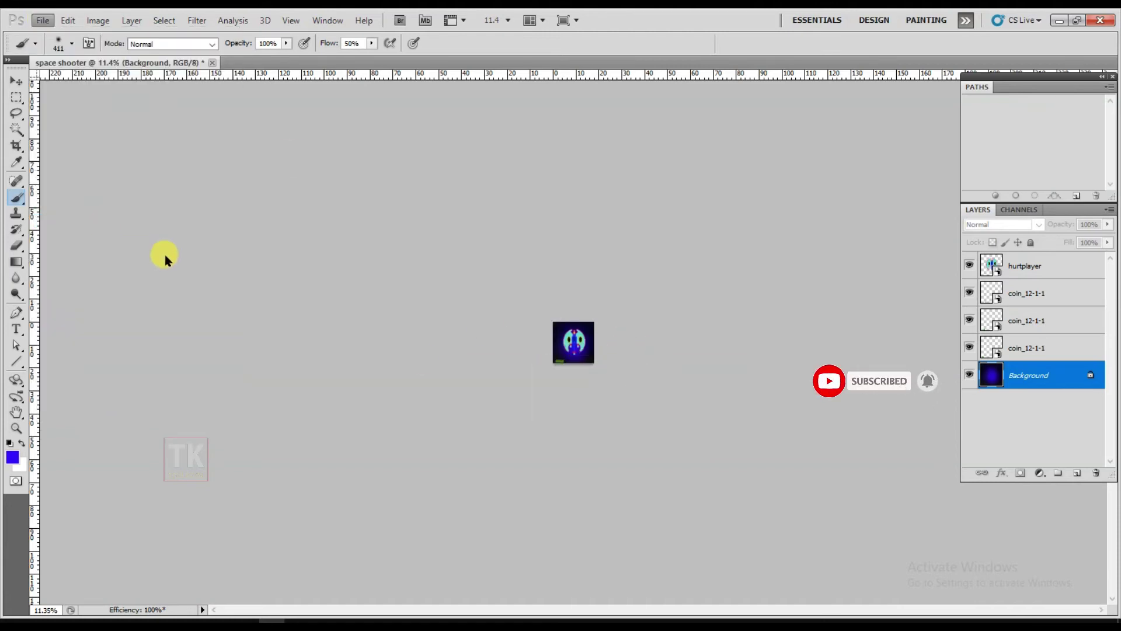
pyautogui.click(536, 415)
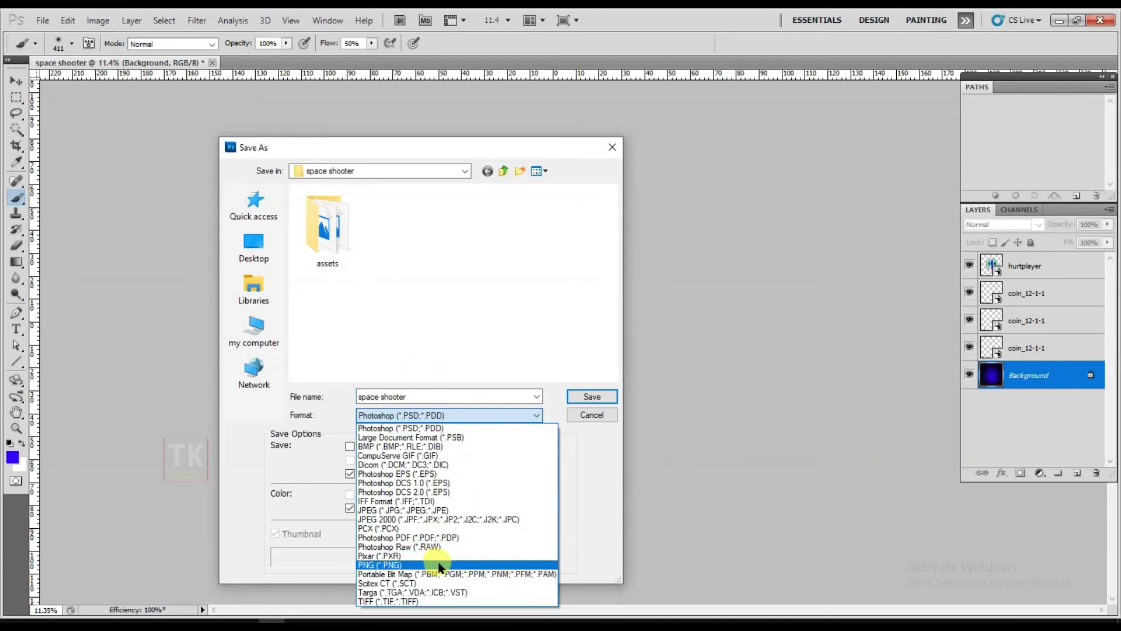
pyautogui.click(457, 510)
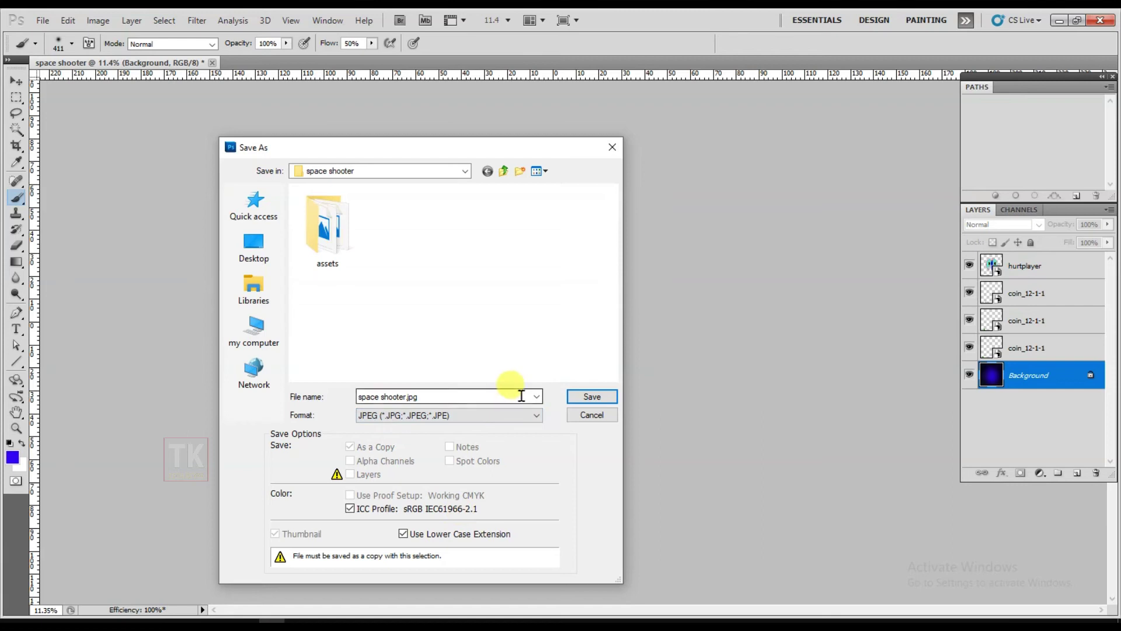
pyautogui.click(503, 172)
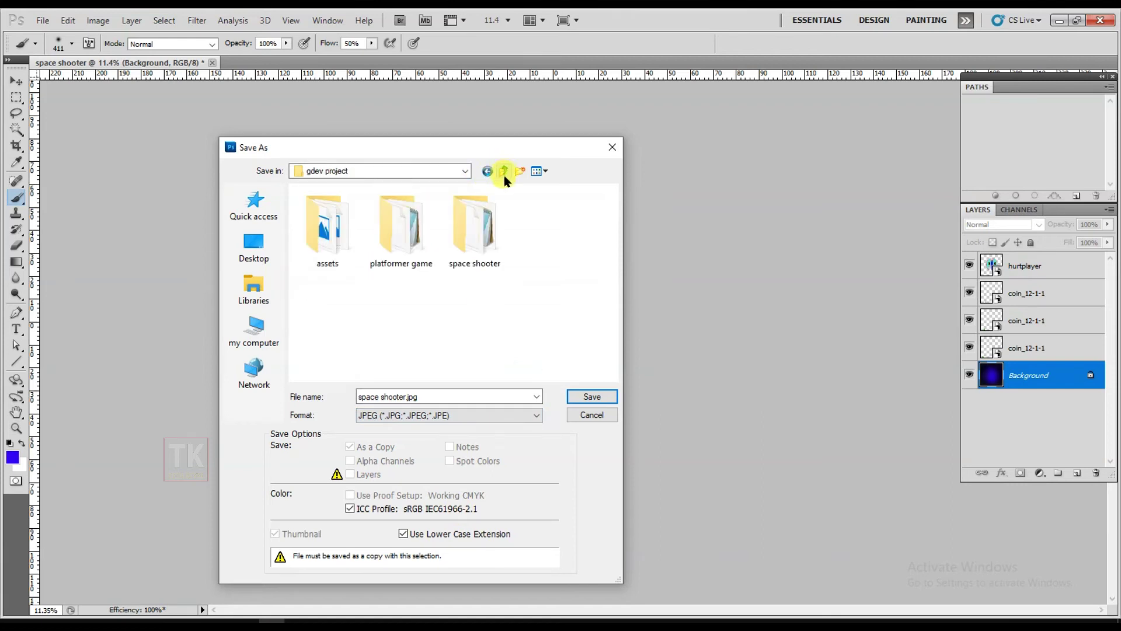
pyautogui.click(503, 172)
pyautogui.click(255, 320)
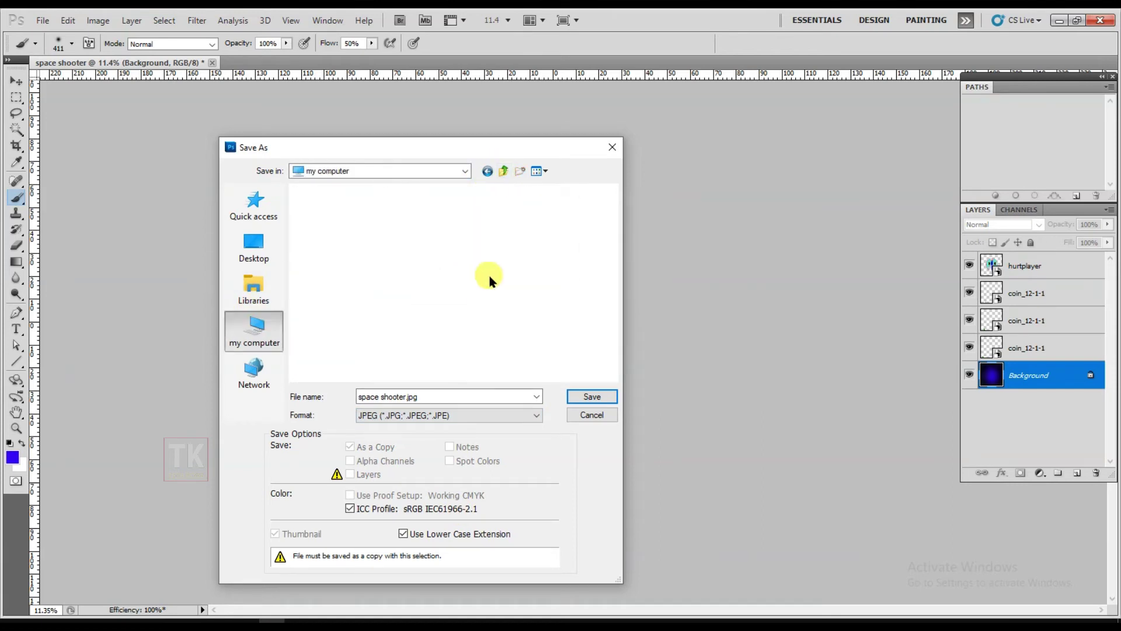
pyautogui.doubleClick(533, 262)
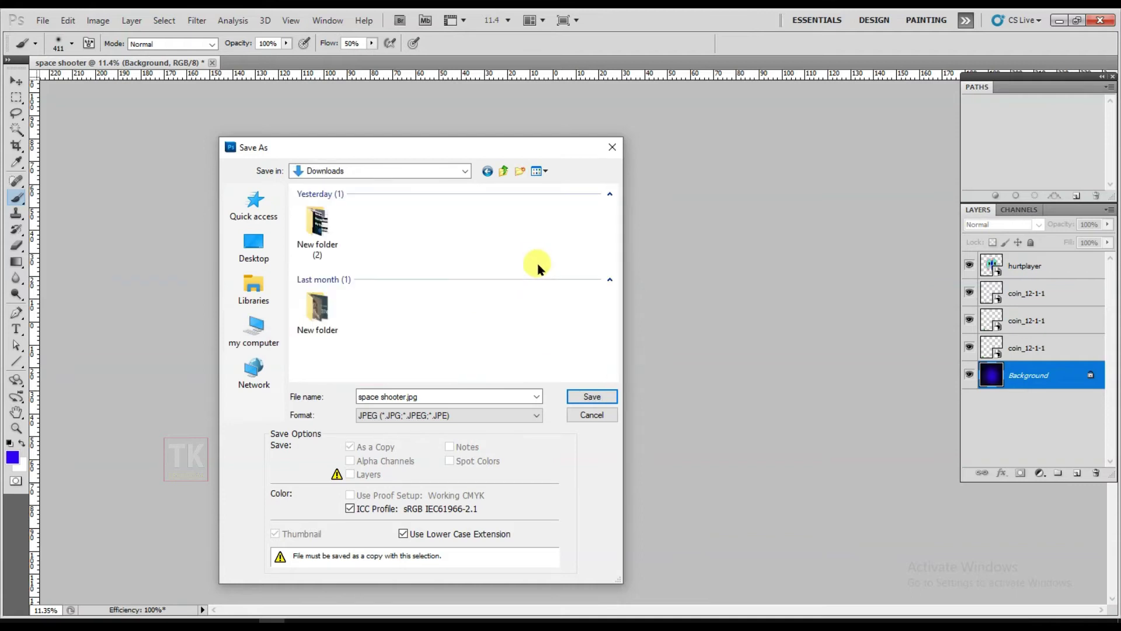
pyautogui.click(593, 397)
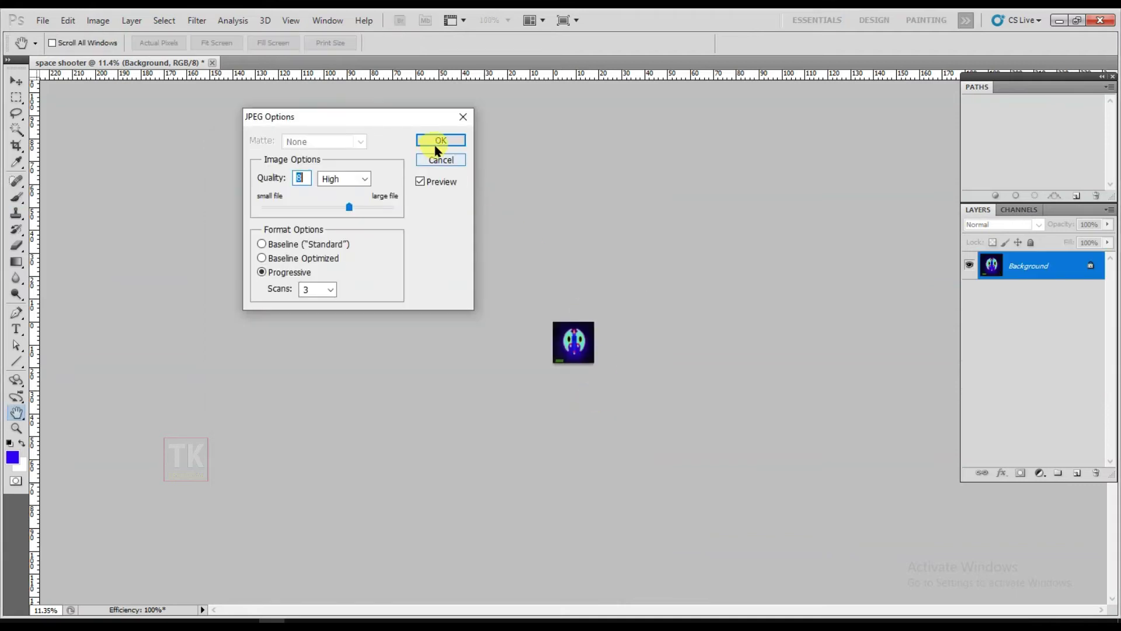
pyautogui.press('Return')
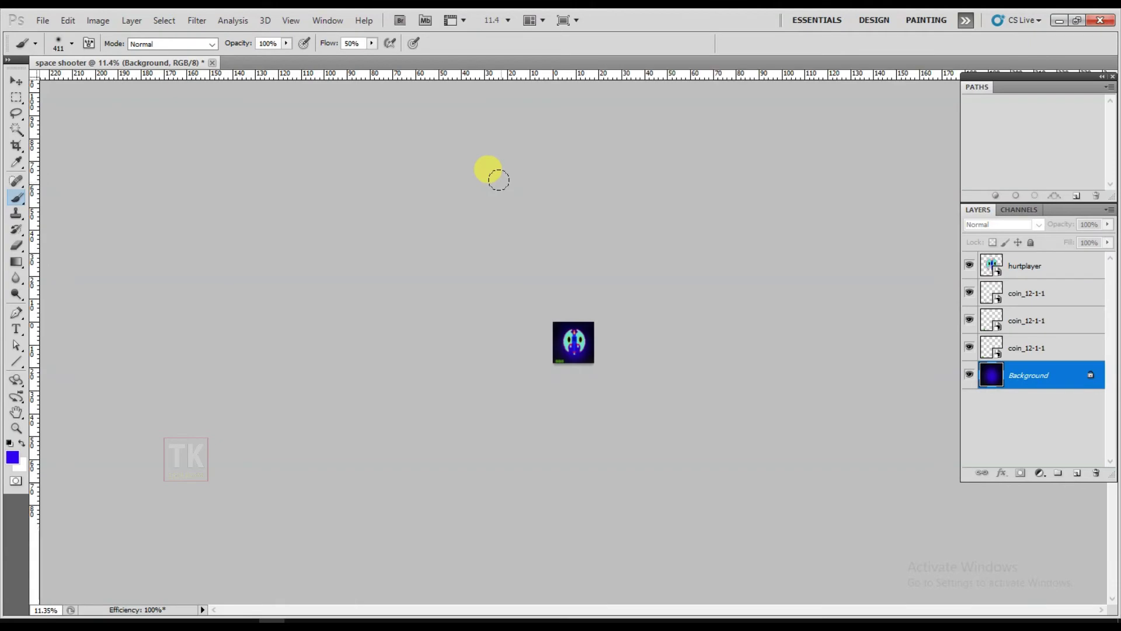
# Upload space shooter.jpg as the cover image on the itch.io edit page.
pyautogui.click(257, 619)
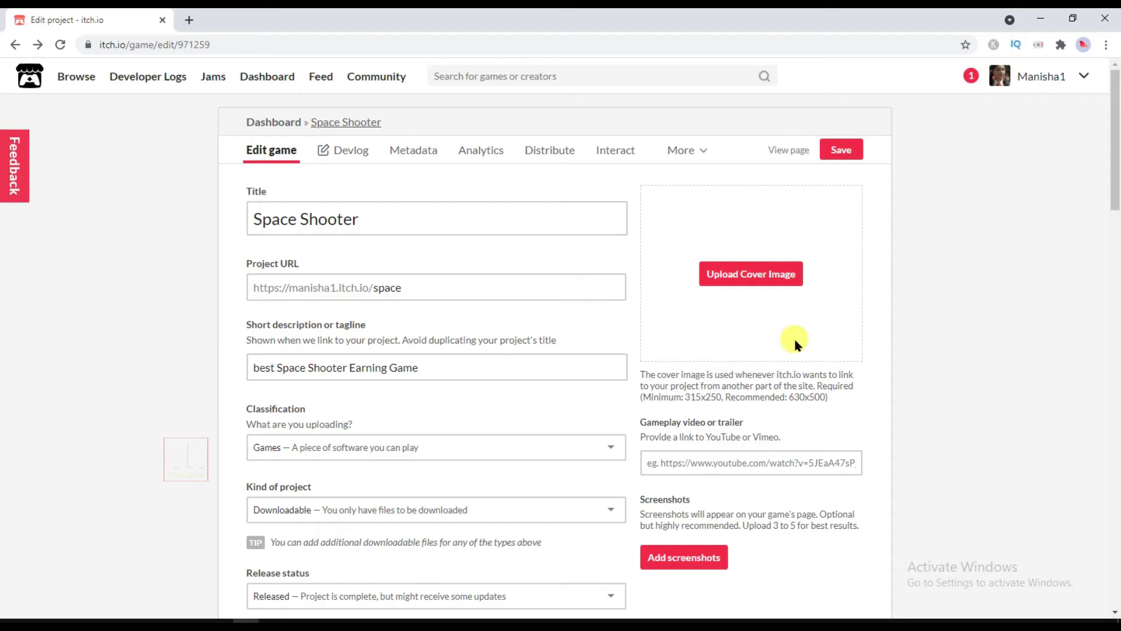
pyautogui.click(761, 278)
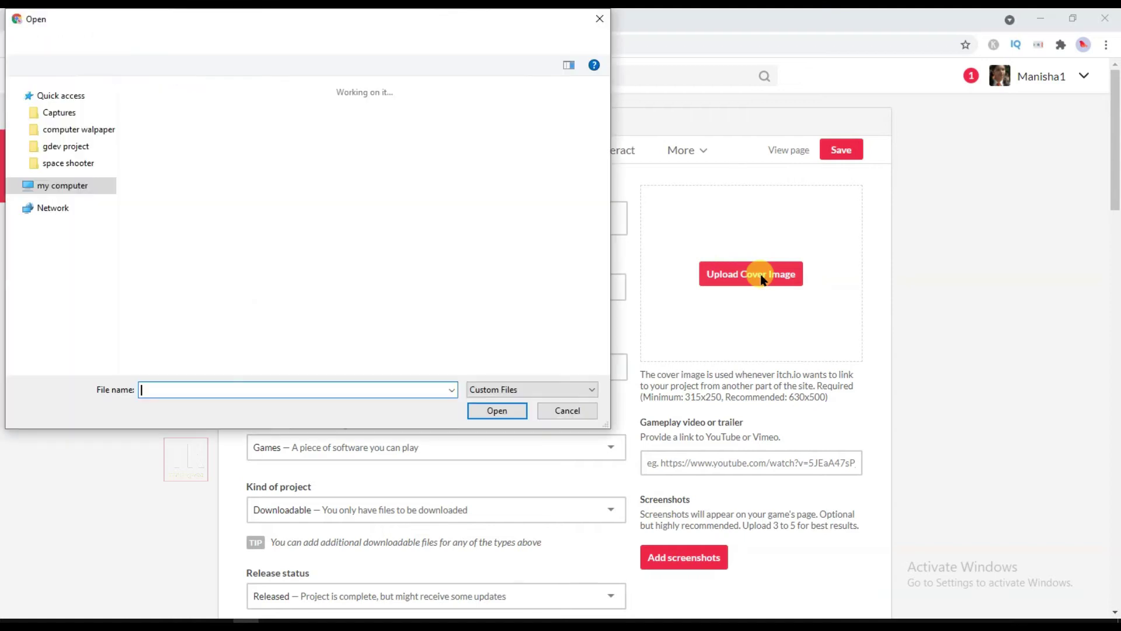
pyautogui.doubleClick(156, 120)
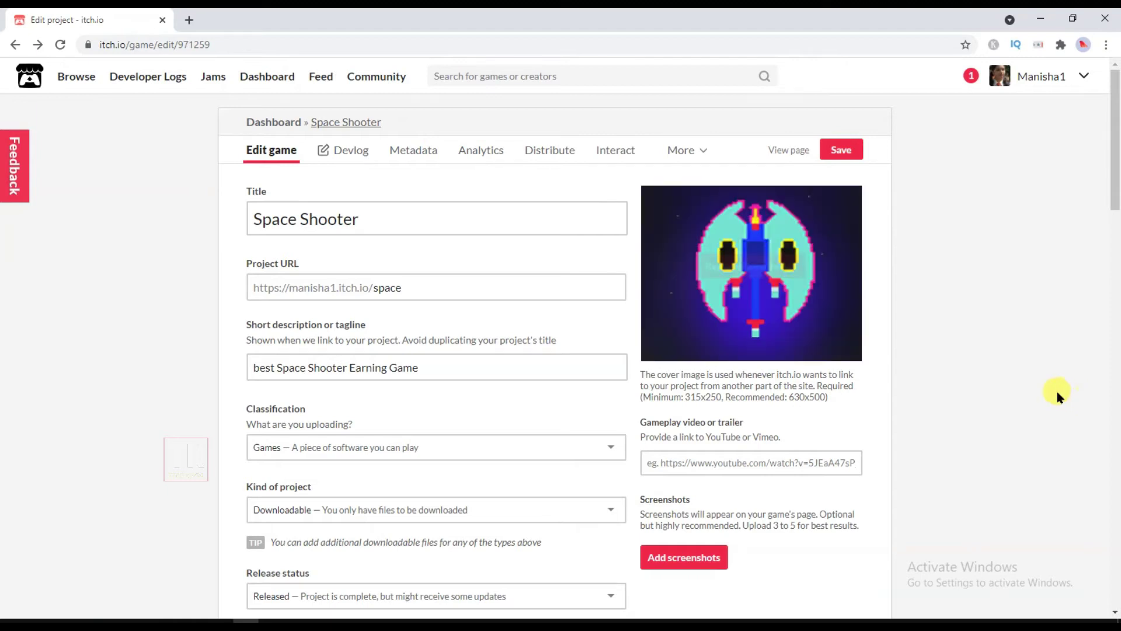
# Clear a stray text selection, then minimise the browser and Photoshop.
pyautogui.scroll(-4, 654, 308)
pyautogui.moveTo(642, 292); pyautogui.dragTo(734, 297)
pyautogui.click(767, 310)
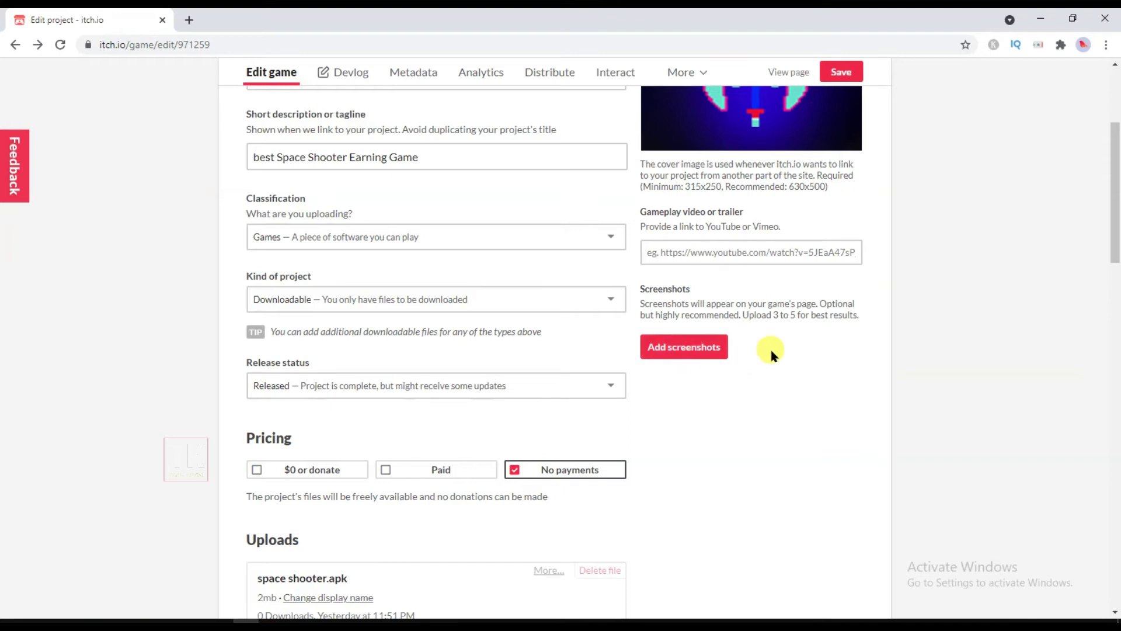
pyautogui.click(1037, 20)
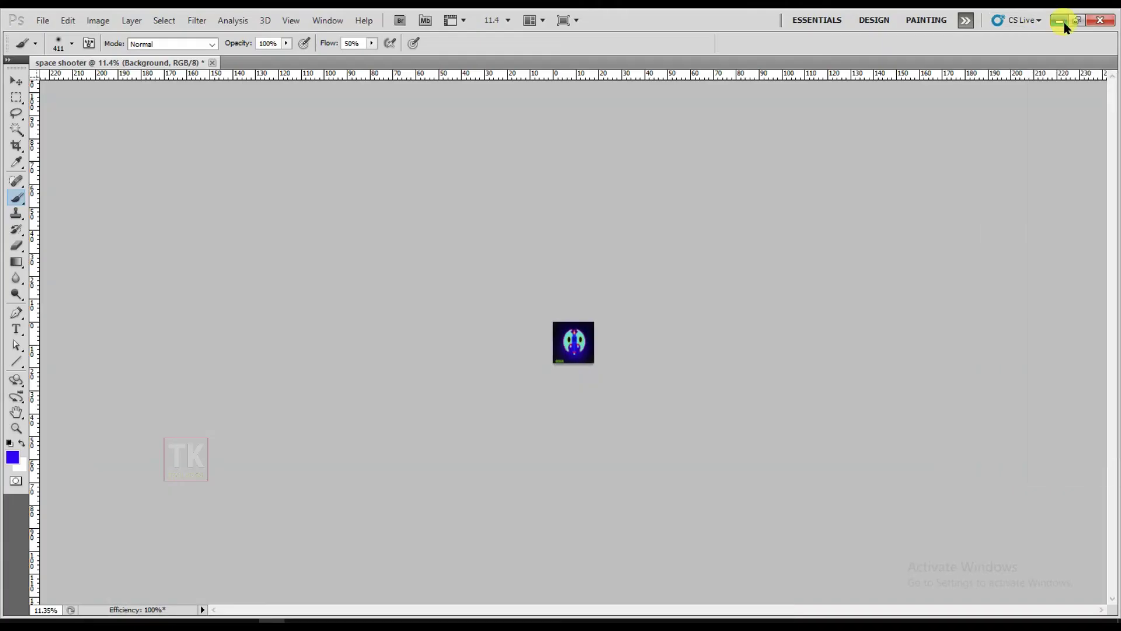
pyautogui.click(1064, 21)
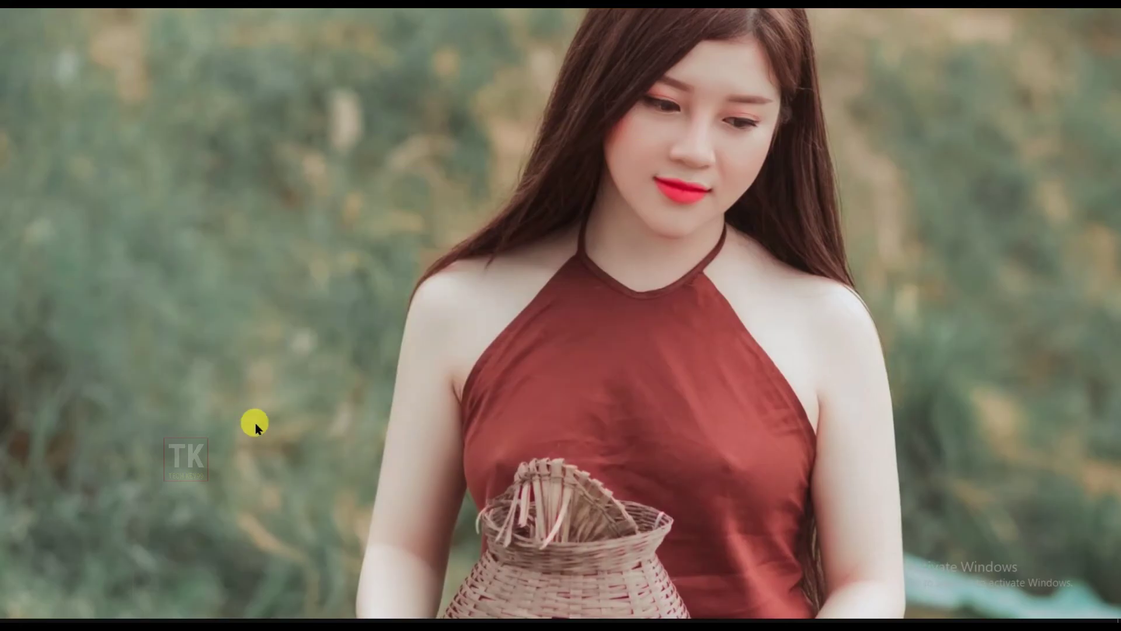
# Launch GDevelop 5 by searching 'gdev' from the Start menu.
pyautogui.press('super')
pyautogui.write('gdev')
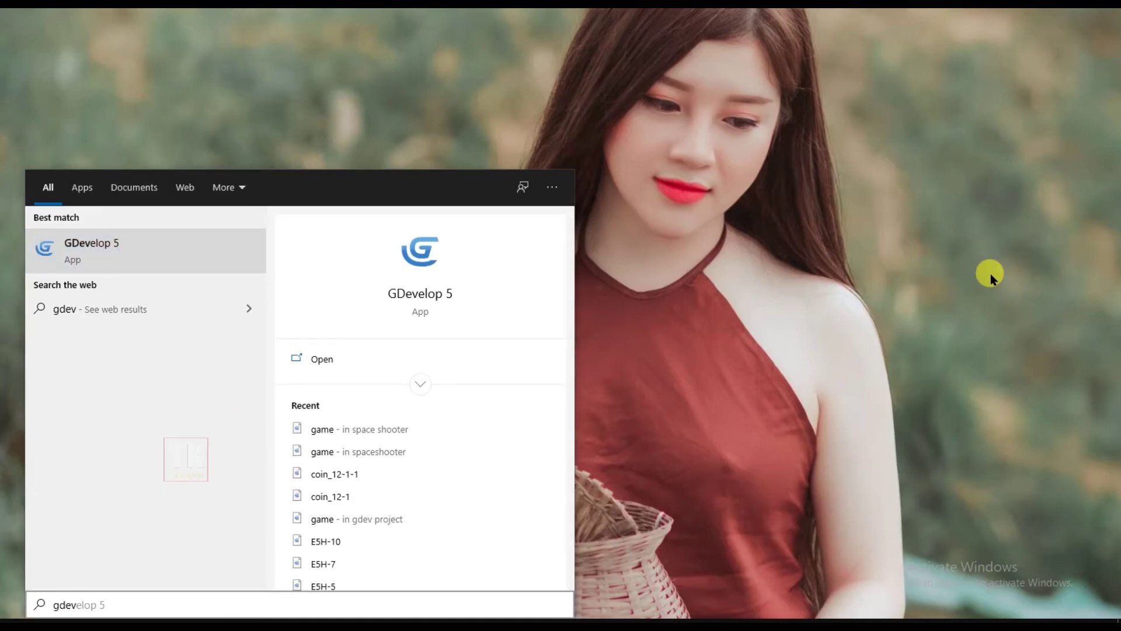
pyautogui.press('Return')
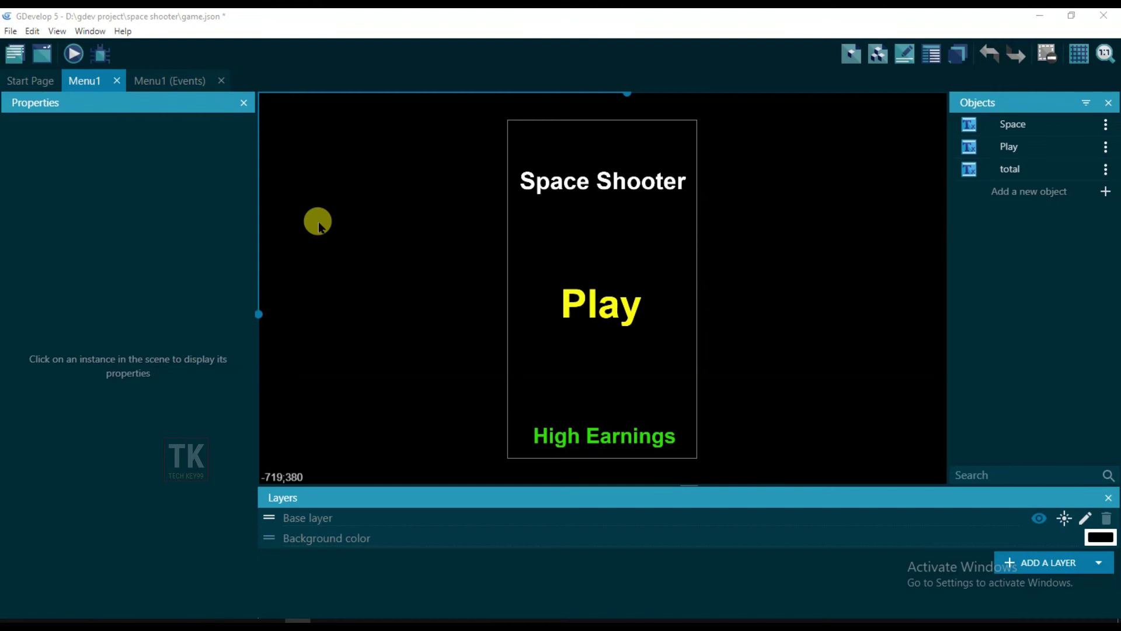
# Open Snipping Tool and snip the Menu1 title screen area.
pyautogui.press('super')
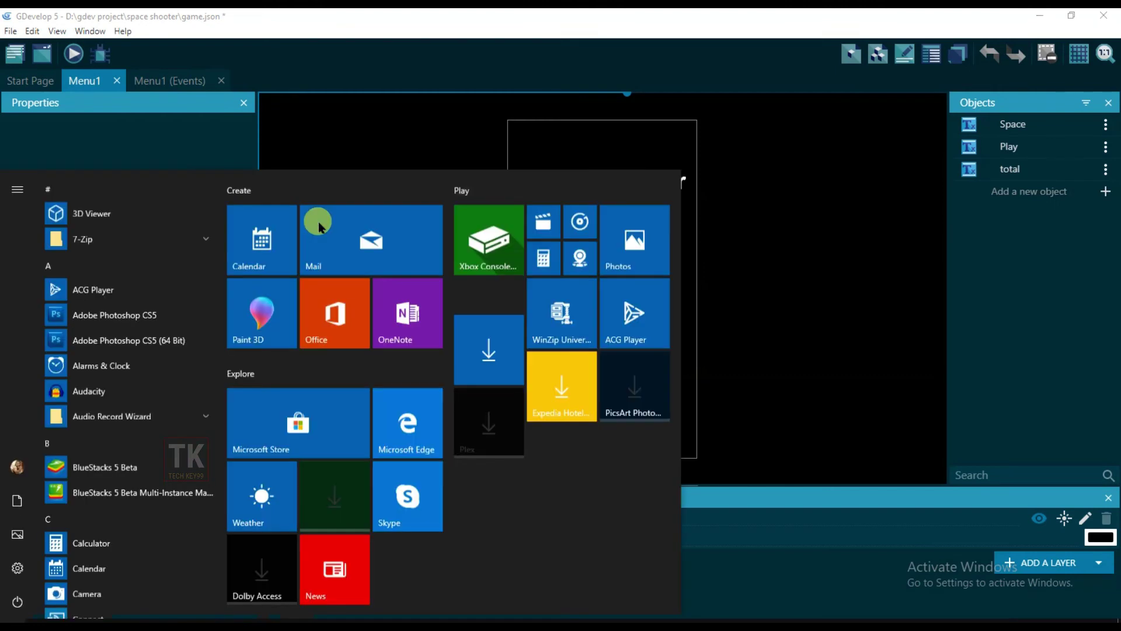
pyautogui.write('sn')
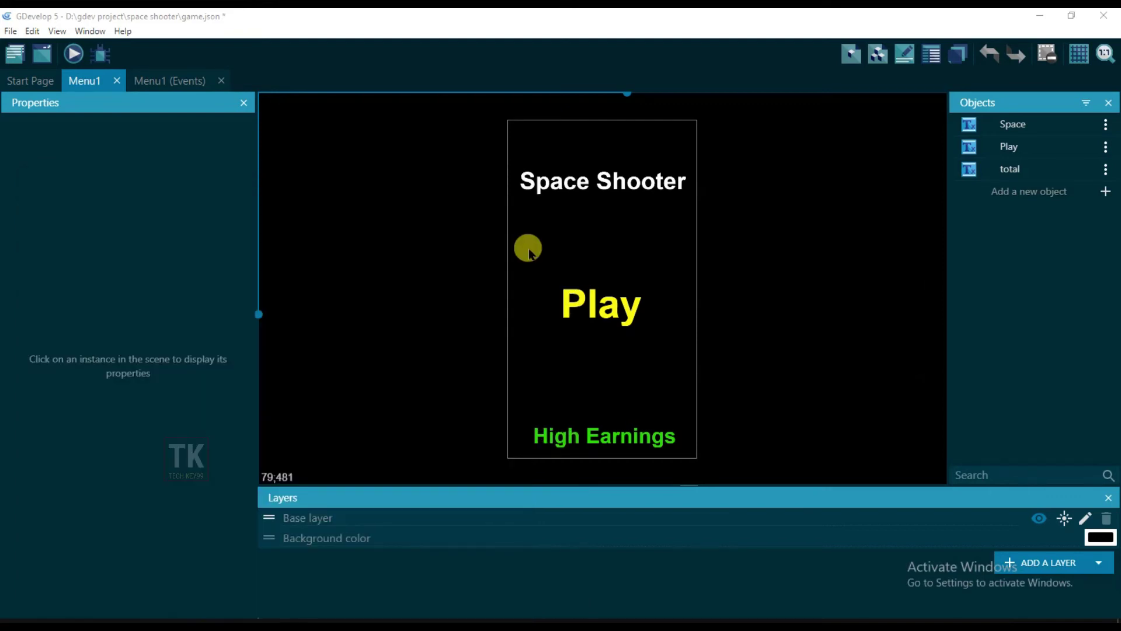
pyautogui.click(941, 315)
pyautogui.moveTo(508, 119); pyautogui.dragTo(699, 461)
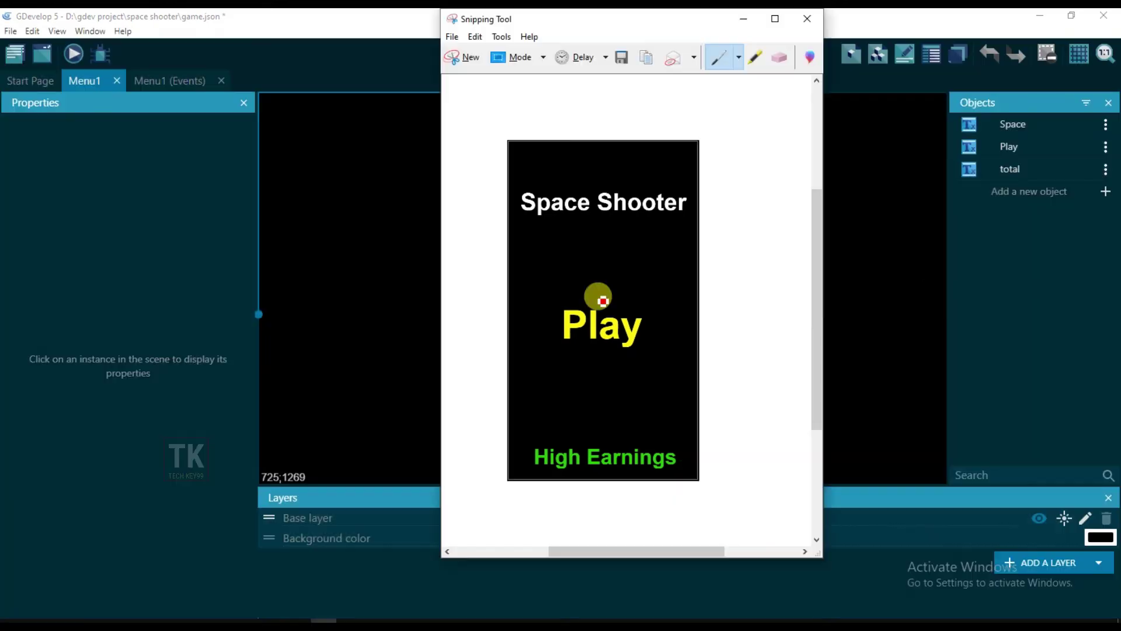
# Save the snip as PNG '1 screenshot' in Downloads.
pyautogui.click(452, 36)
pyautogui.click(501, 73)
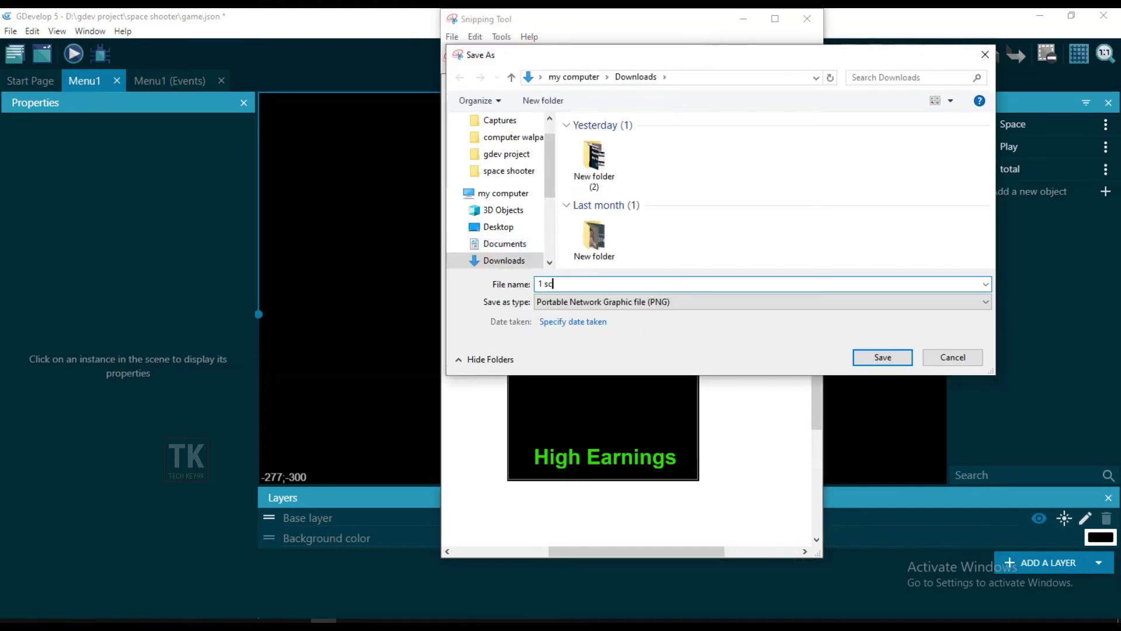
pyautogui.click(882, 357)
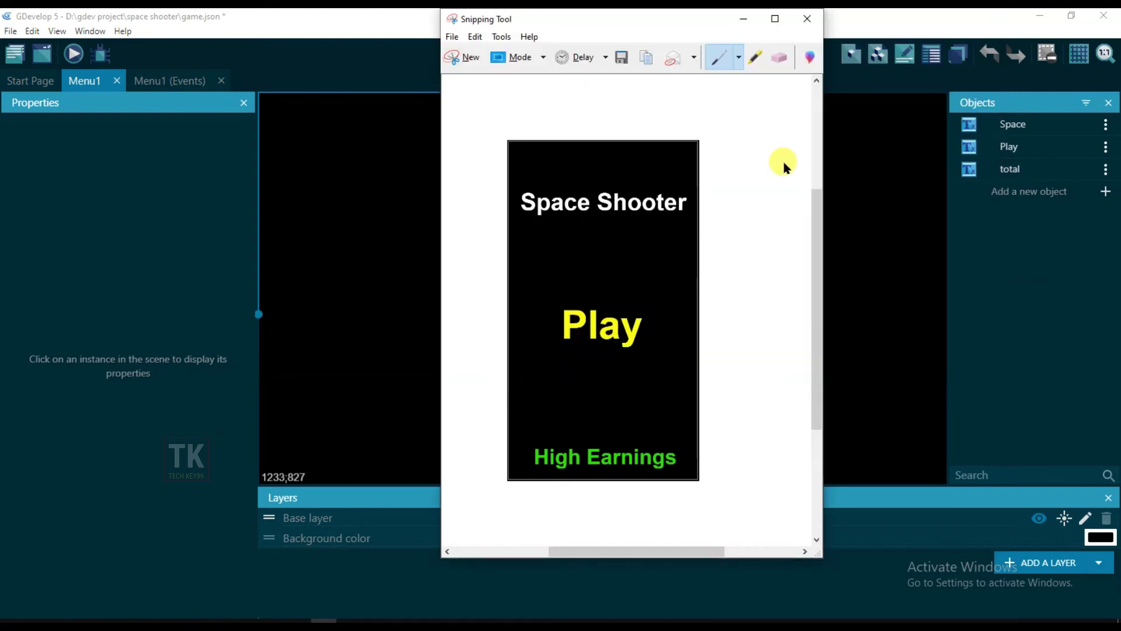
pyautogui.click(743, 20)
pyautogui.click(14, 54)
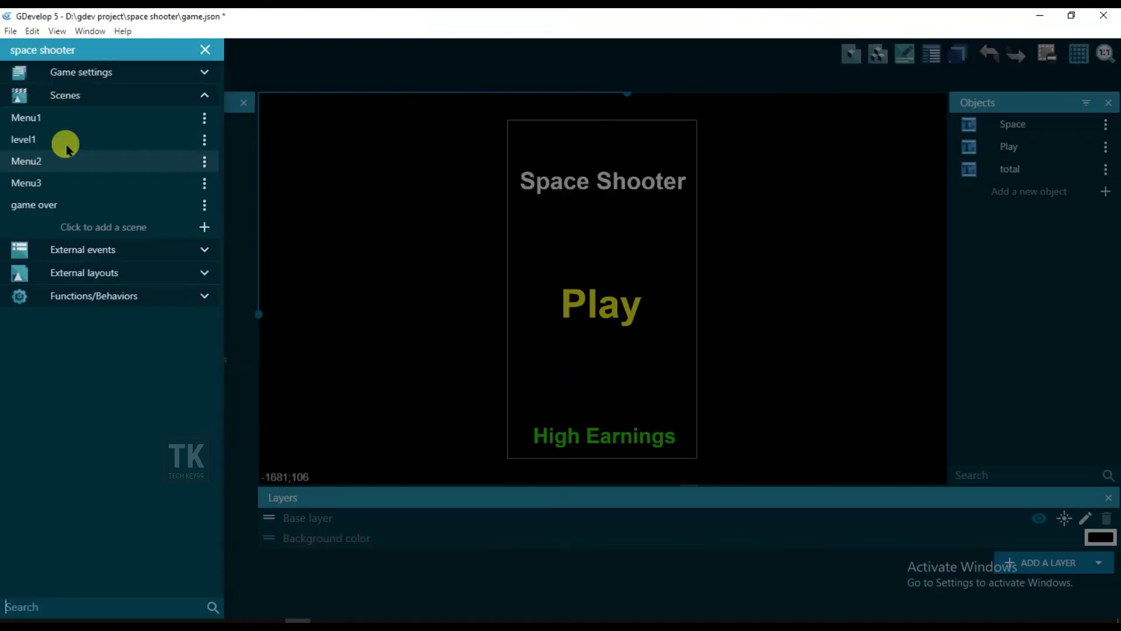
# Open the Menu2 scene and snip its High Earnings screen.
pyautogui.click(85, 162)
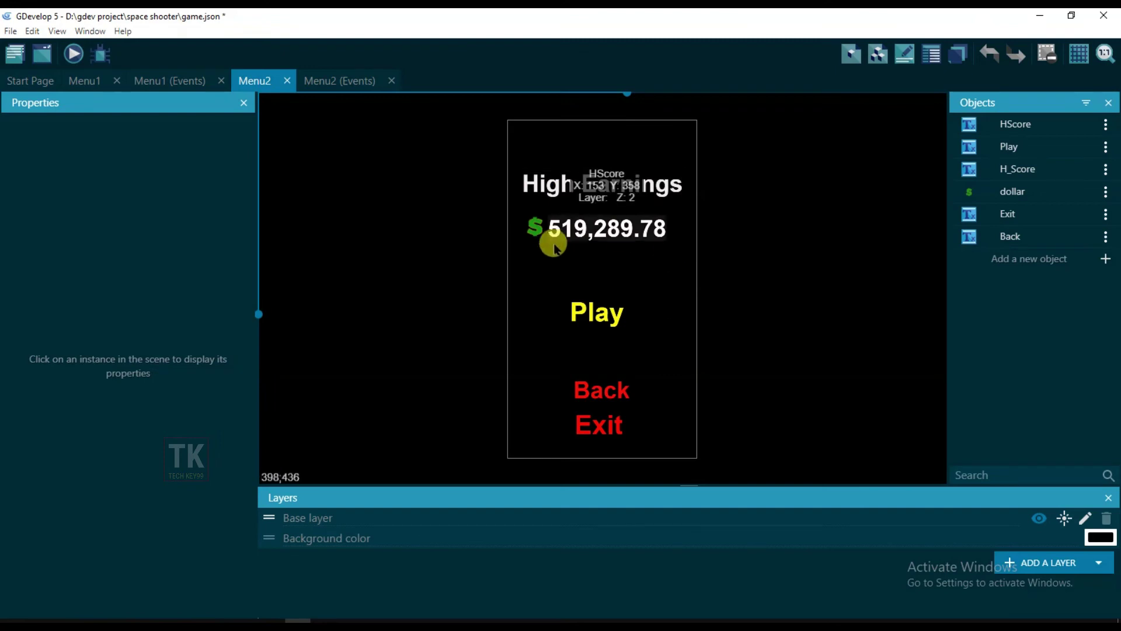
pyautogui.click(324, 625)
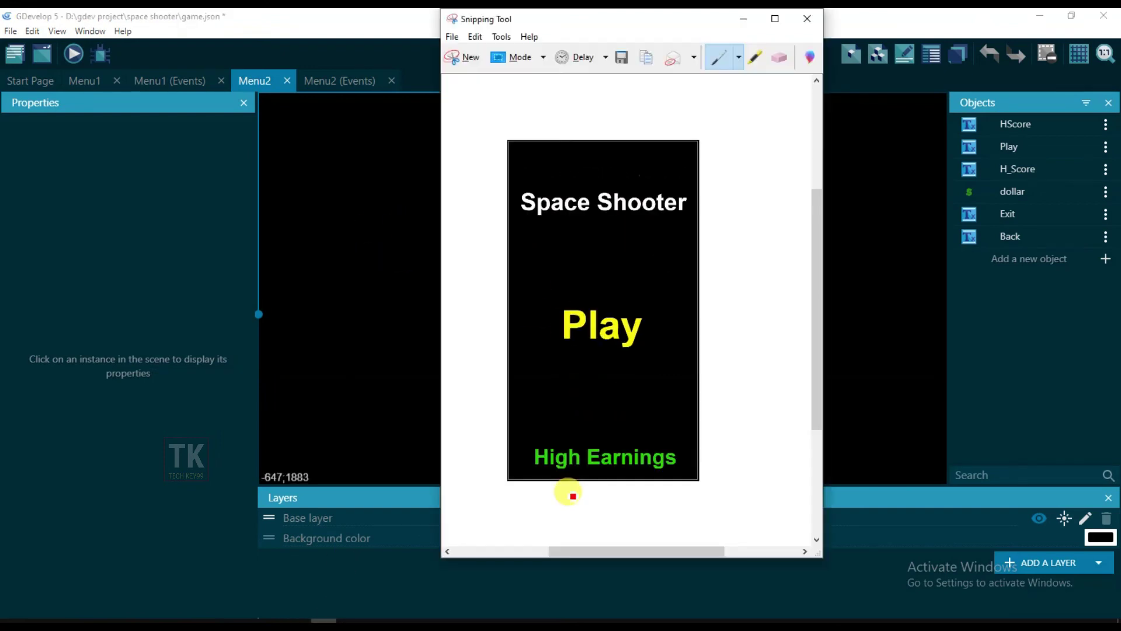
pyautogui.click(469, 58)
pyautogui.moveTo(506, 122); pyautogui.dragTo(698, 458)
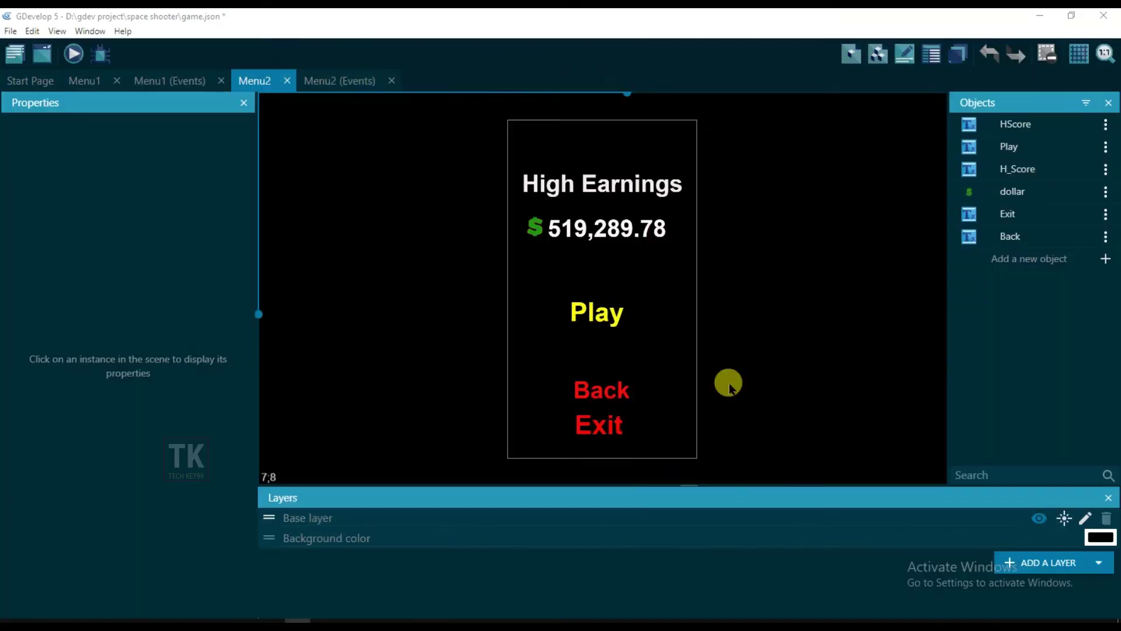
# Save the snip as PNG screenshot2 in Downloads.
pyautogui.click(454, 37)
pyautogui.click(496, 86)
pyautogui.write('screenshot2')
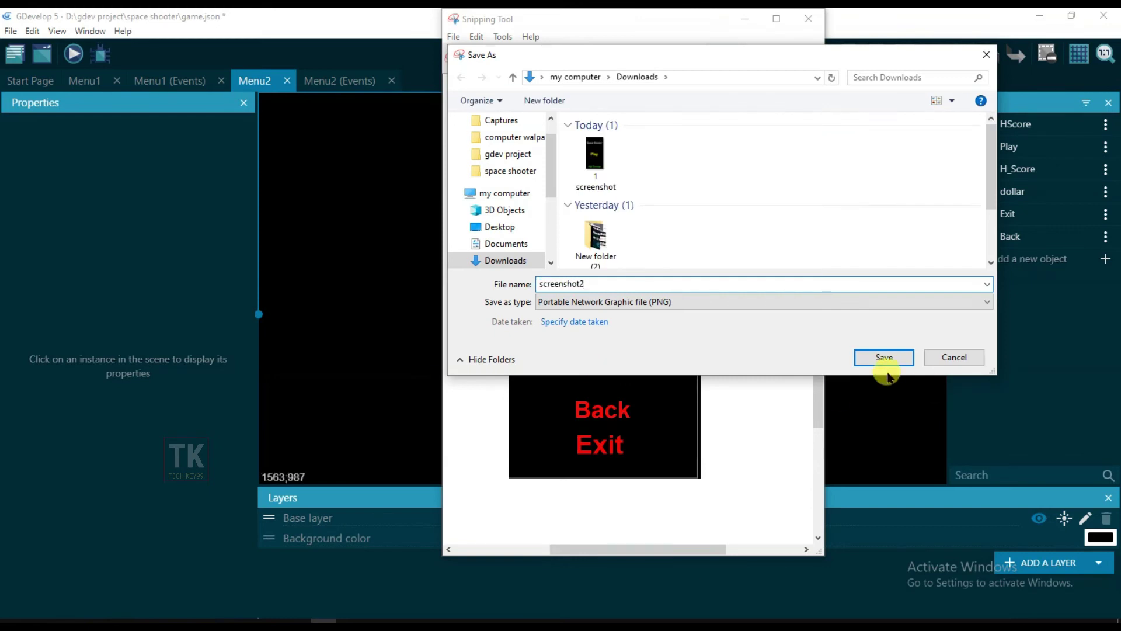
pyautogui.click(885, 362)
pyautogui.click(746, 20)
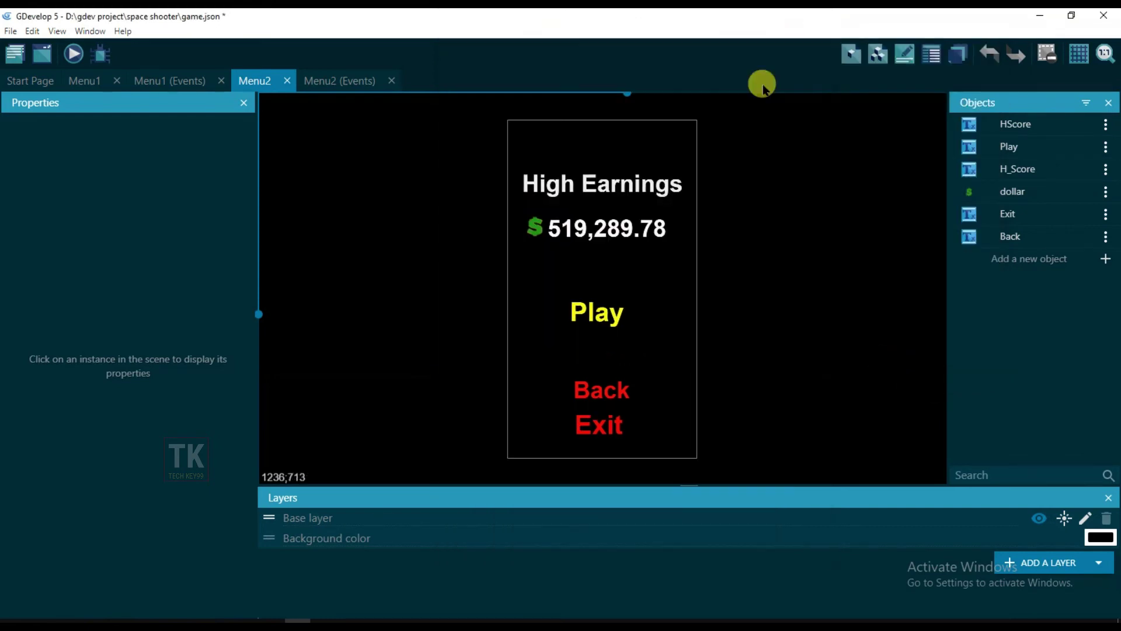
# Open the game over scene and snip its Game Over screen.
pyautogui.click(18, 56)
pyautogui.click(76, 202)
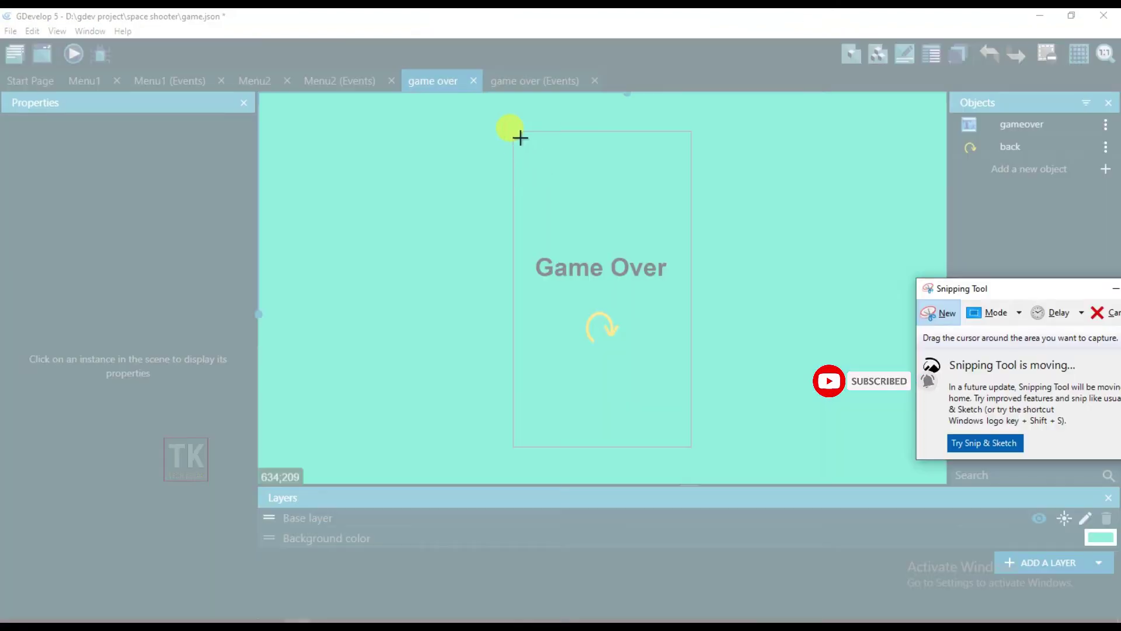
pyautogui.moveTo(514, 131); pyautogui.dragTo(691, 448)
# Save the Game Over snip as PNG screenshot3 in Downloads.
pyautogui.click(459, 36)
pyautogui.click(496, 74)
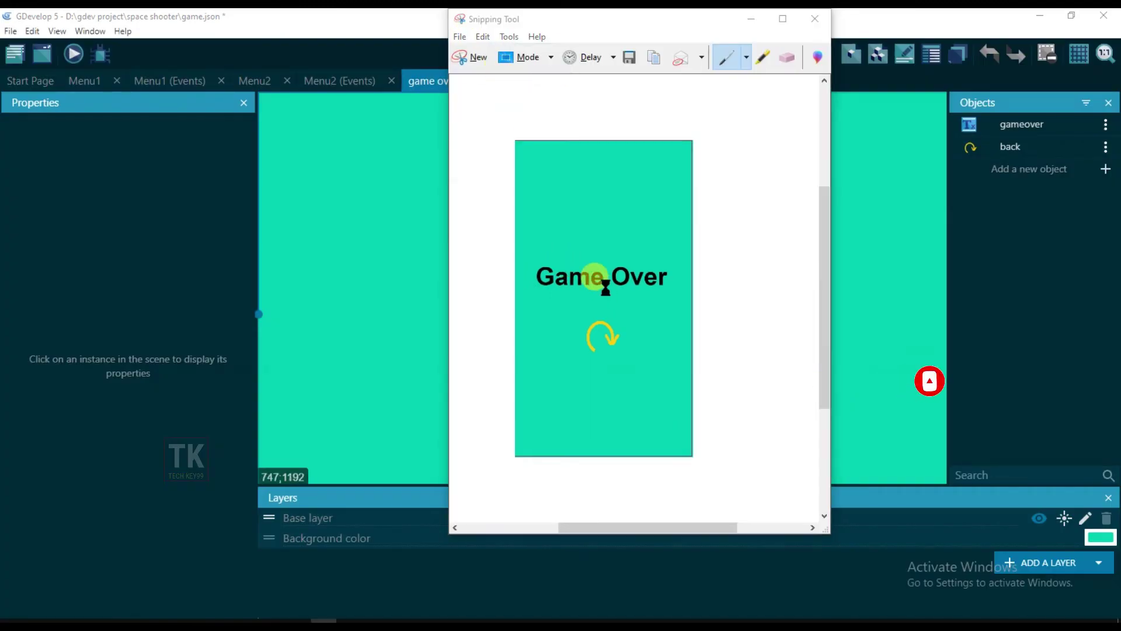
pyautogui.write('screenshot')
pyautogui.click(889, 356)
pyautogui.click(754, 21)
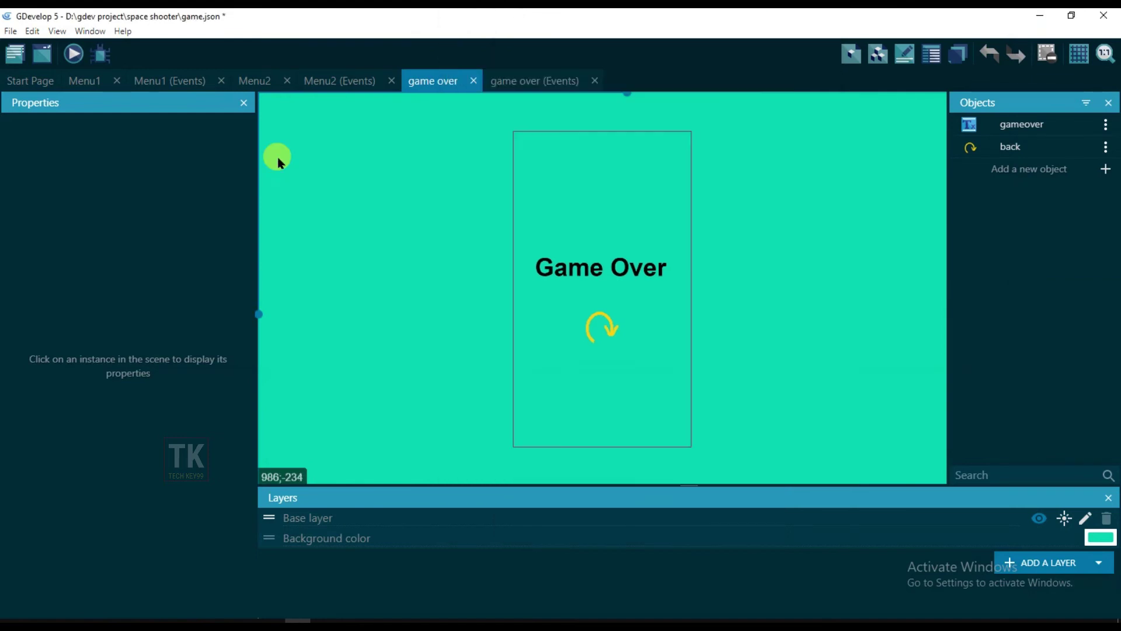
pyautogui.click(75, 55)
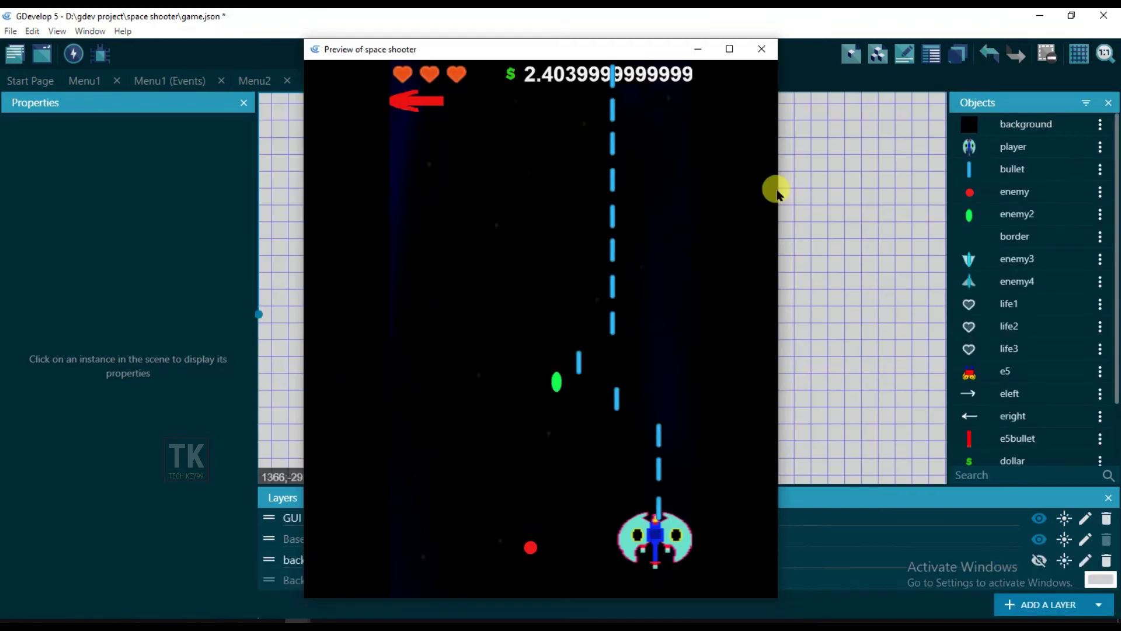
# Steer the ship briefly in the level1 preview and snip the game window.
pyautogui.press('Left')
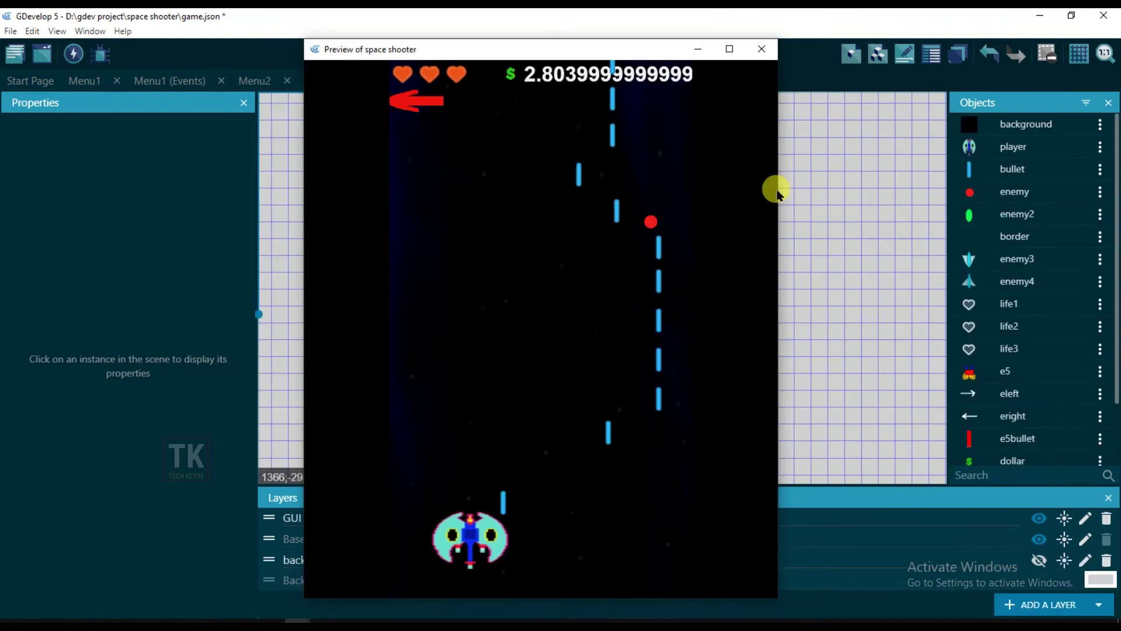
pyautogui.press('Right')
pyautogui.click(938, 312)
pyautogui.moveTo(383, 61); pyautogui.dragTo(701, 596)
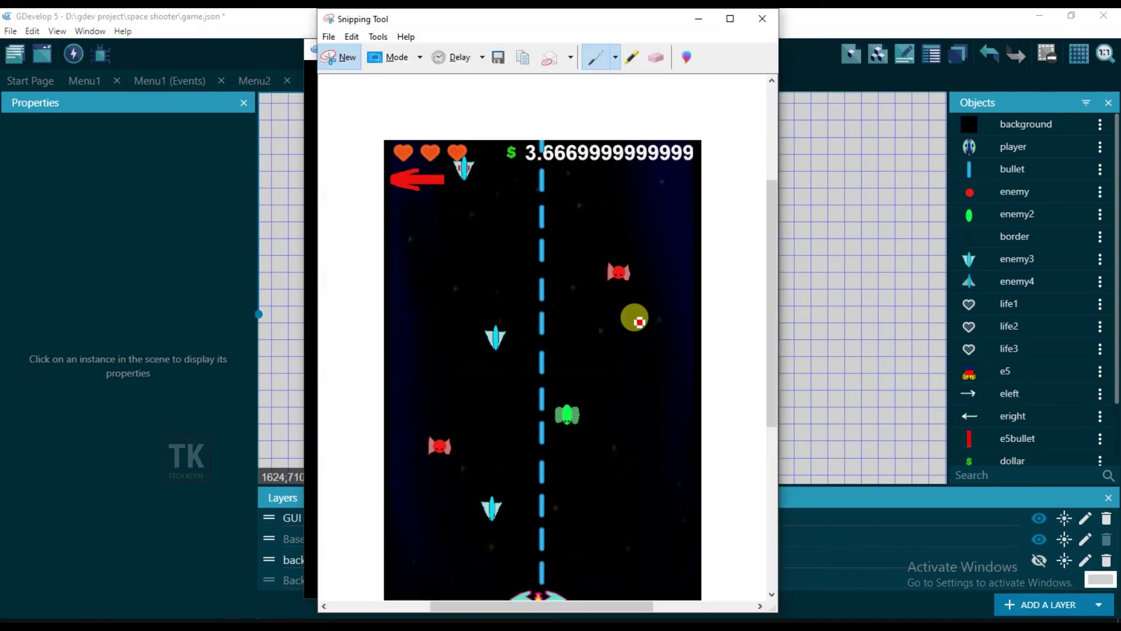
pyautogui.scroll(-2, 619, 305)
pyautogui.scroll(-1, 619, 306)
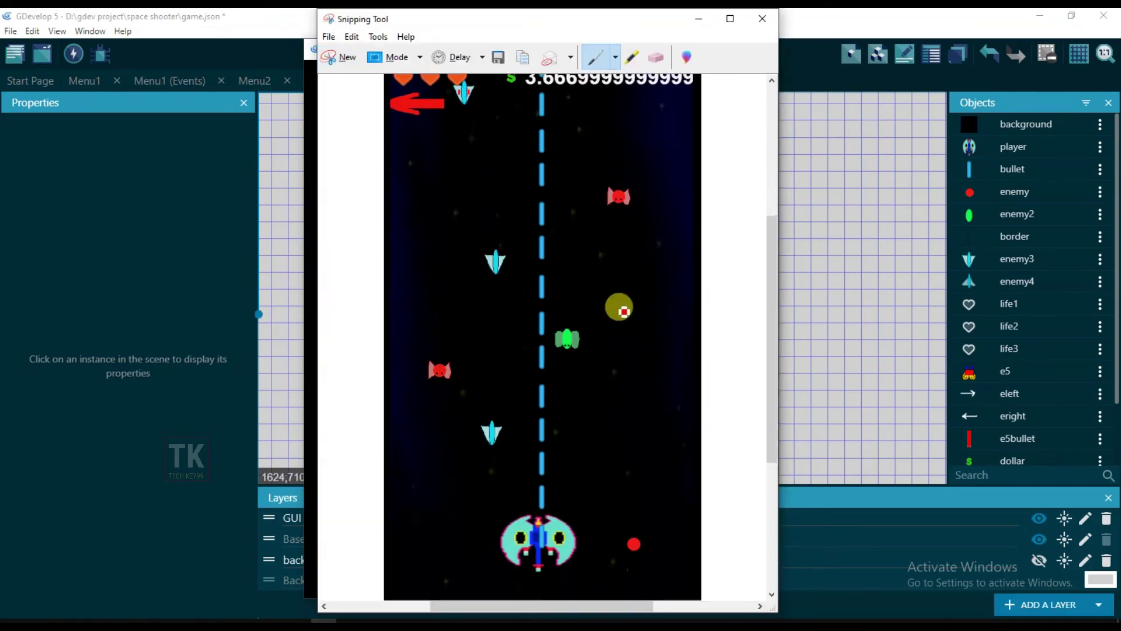
pyautogui.scroll(5, 619, 306)
# Save the gameplay snip as screenshot4, then close Snipping Tool and the preview.
pyautogui.click(328, 36)
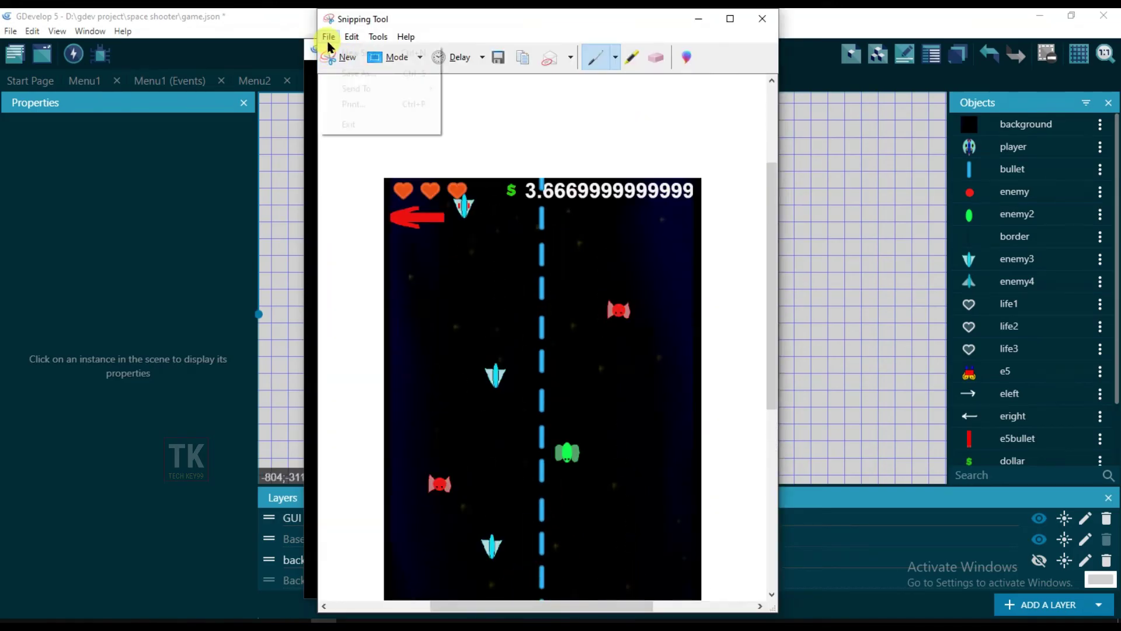
pyautogui.click(346, 75)
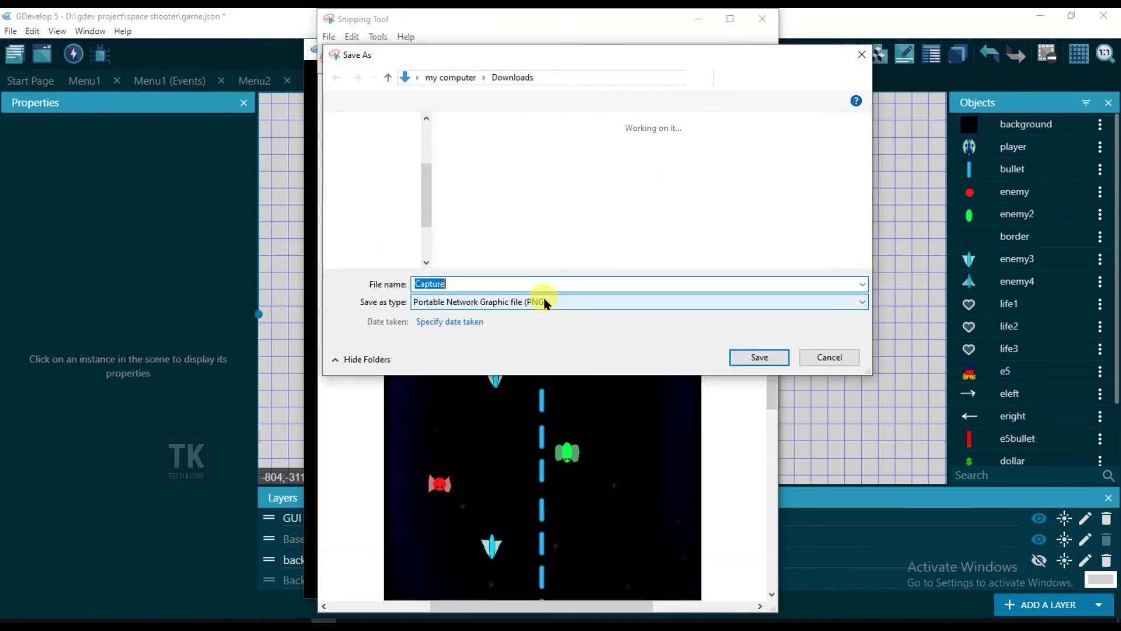
pyautogui.write('screen')
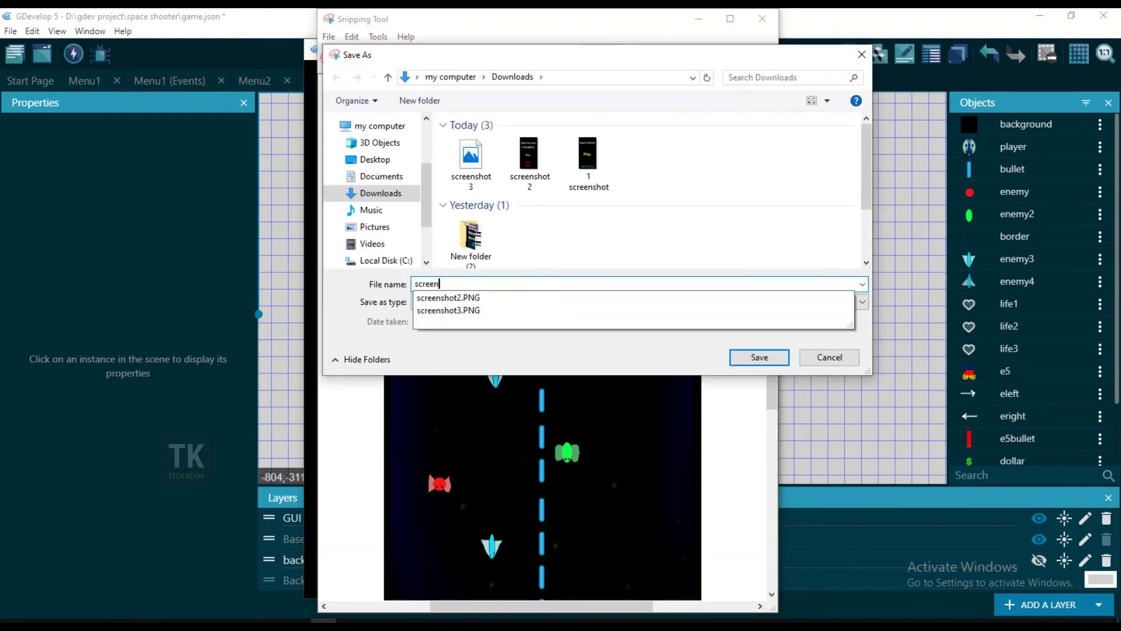
pyautogui.write('sh')
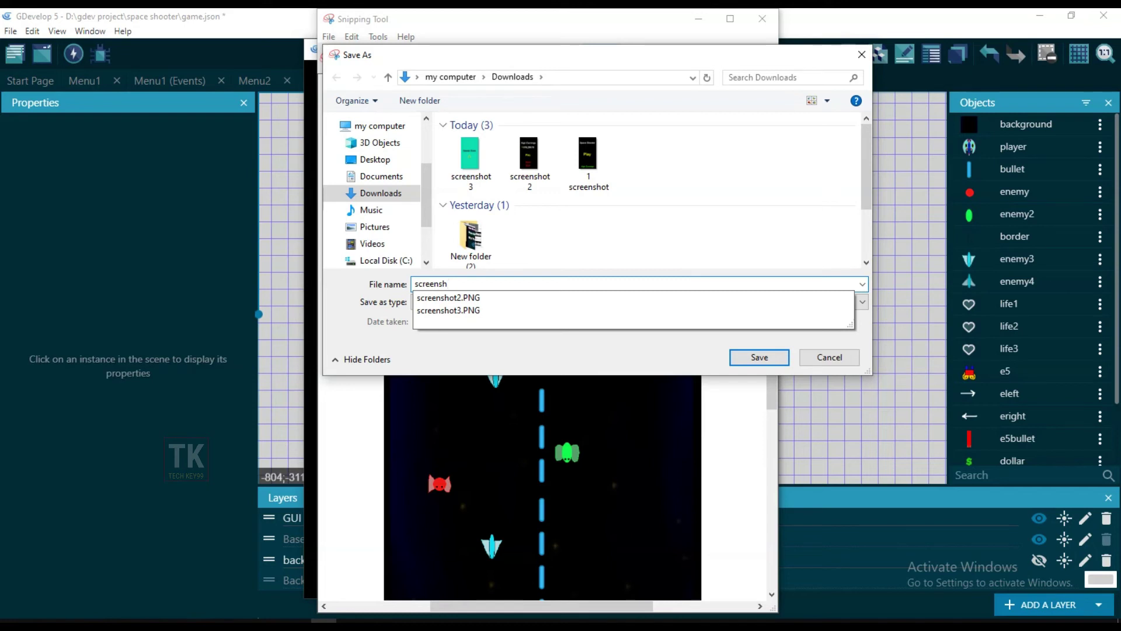
pyautogui.write('ot4')
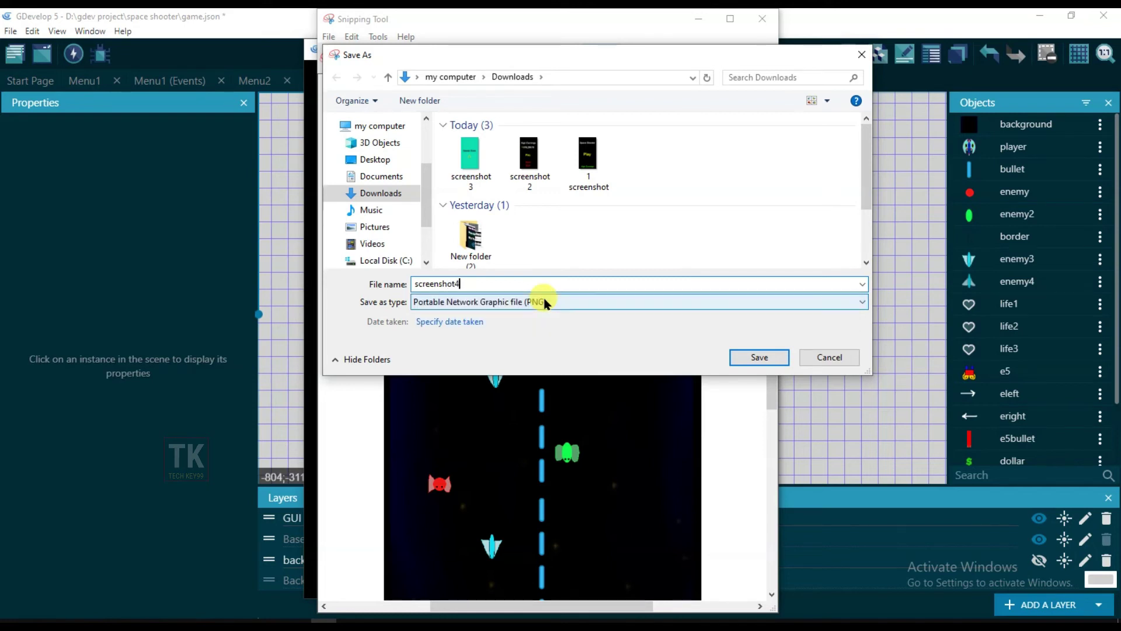
pyautogui.click(751, 357)
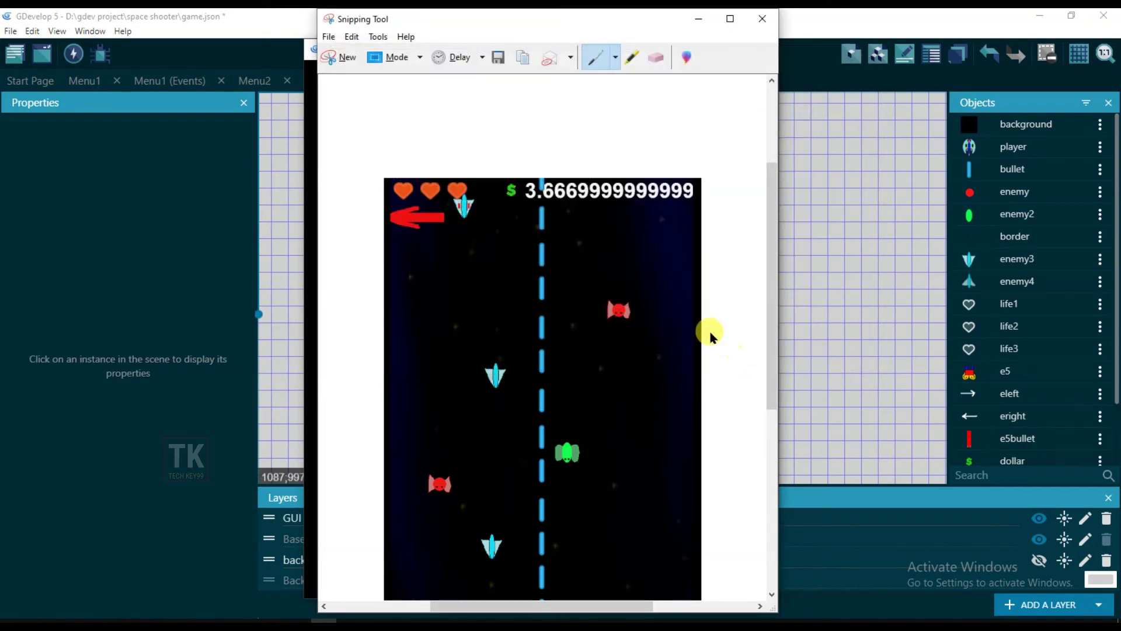
pyautogui.click(763, 23)
pyautogui.click(761, 48)
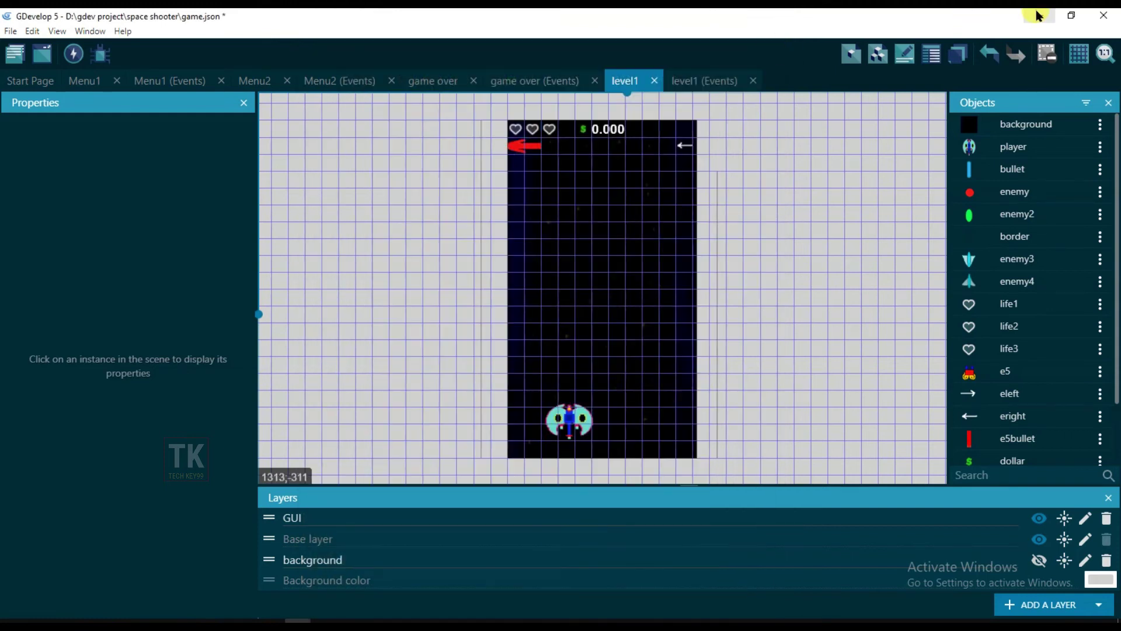
pyautogui.click(1039, 15)
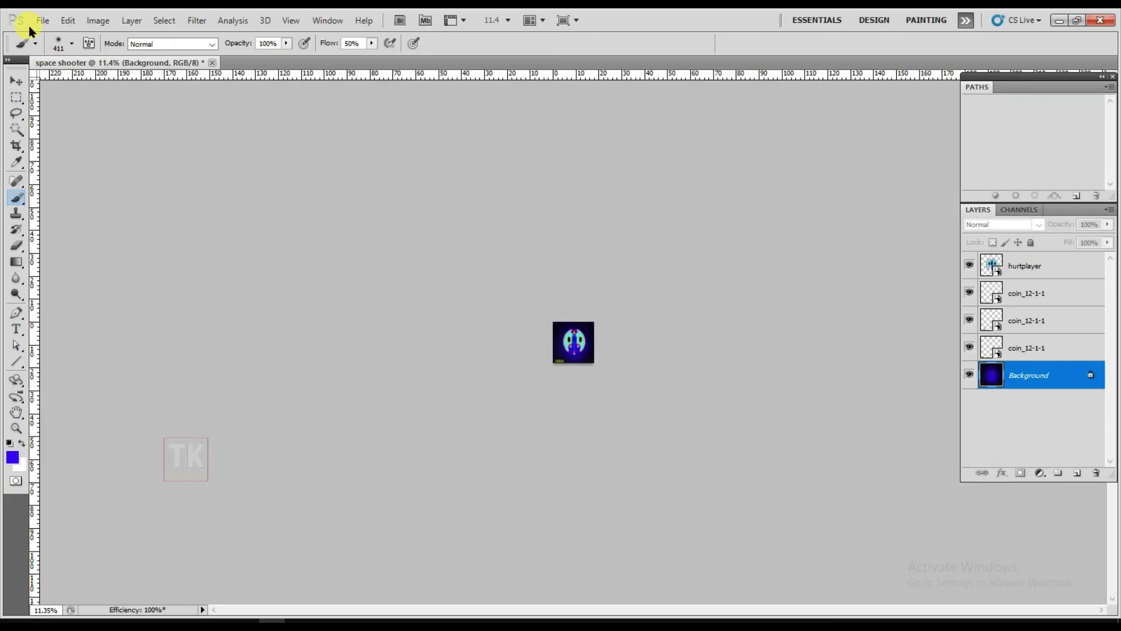
# Create a new 720 × 1280 px Photoshop document named screenshot.
pyautogui.click(42, 21)
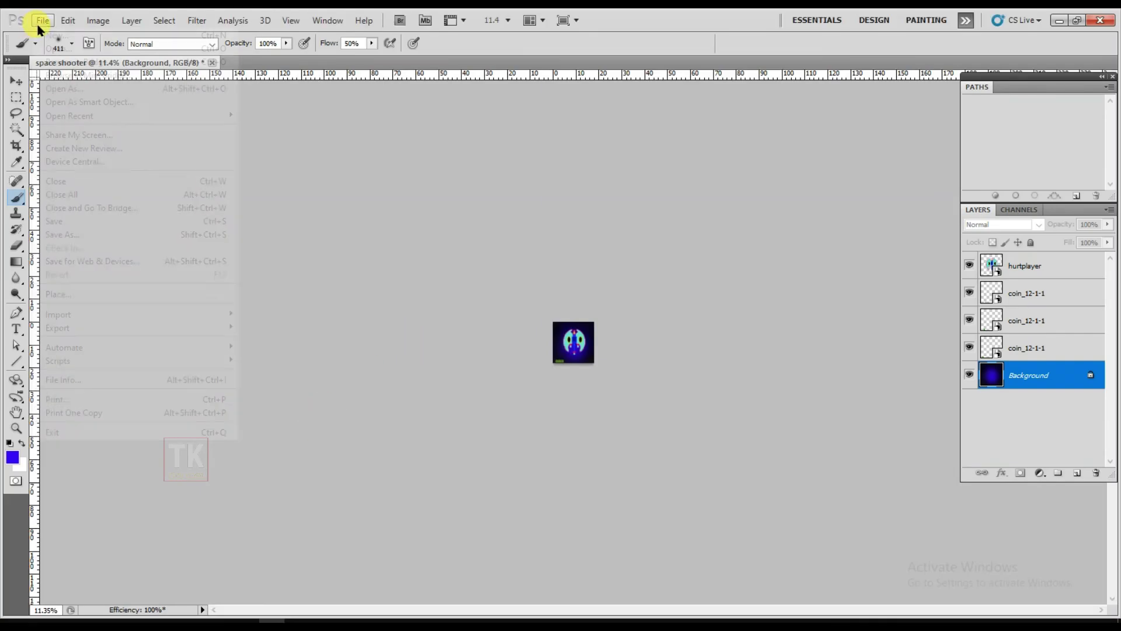
pyautogui.click(60, 37)
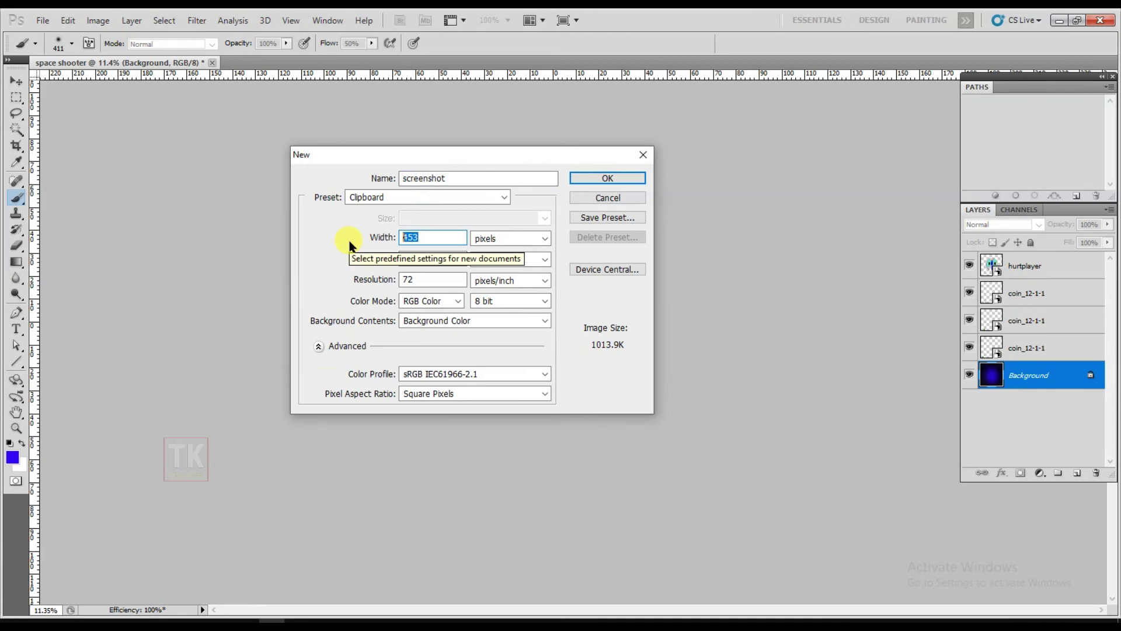
pyautogui.write('720')
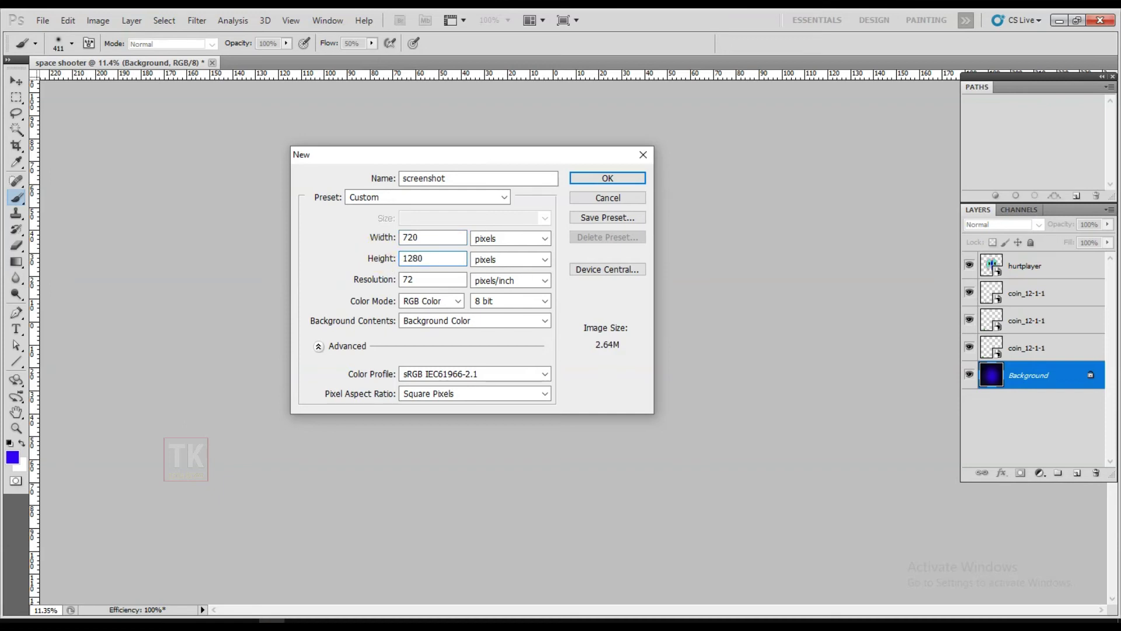
pyautogui.click(609, 183)
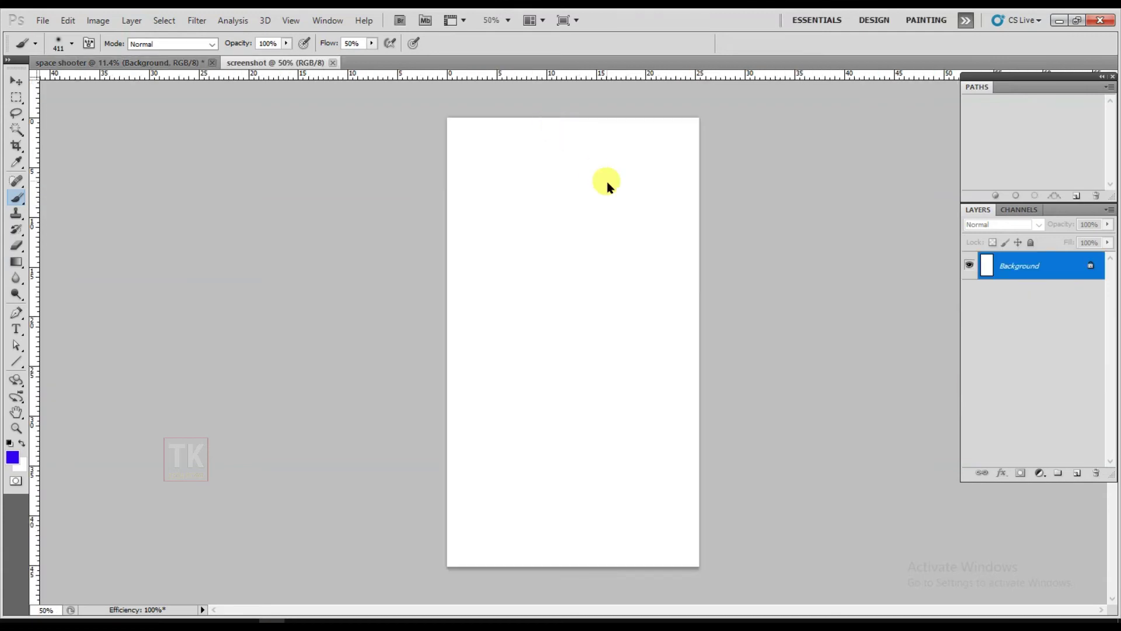
pyautogui.click(42, 21)
pyautogui.click(96, 293)
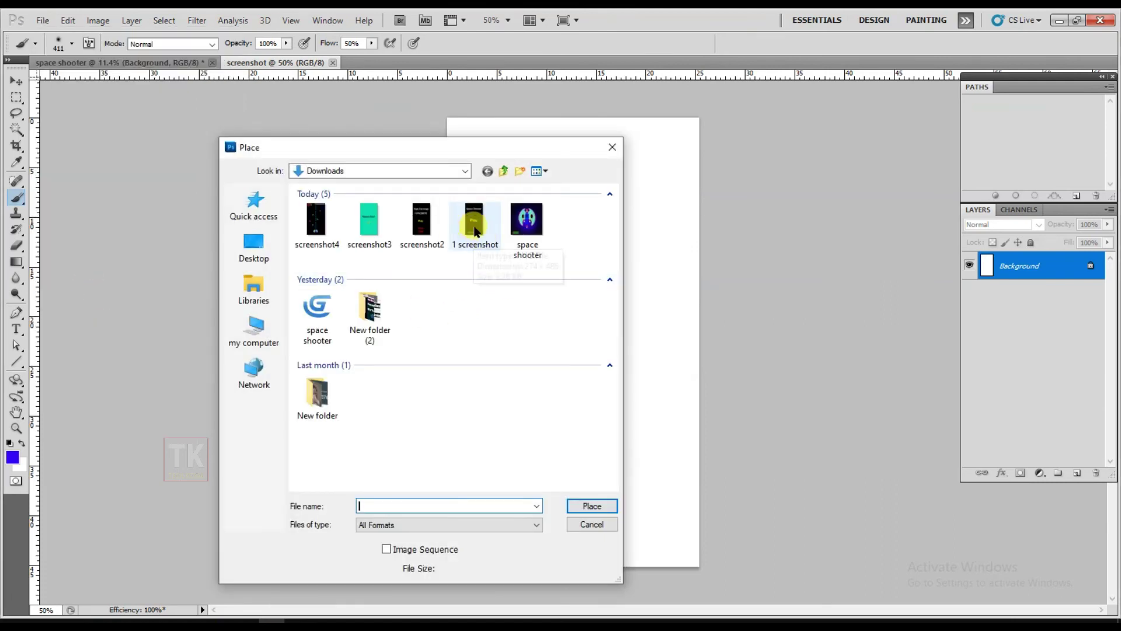
# Place '1 screenshot' and scale it to fill the whole canvas.
pyautogui.click(474, 228)
pyautogui.click(591, 506)
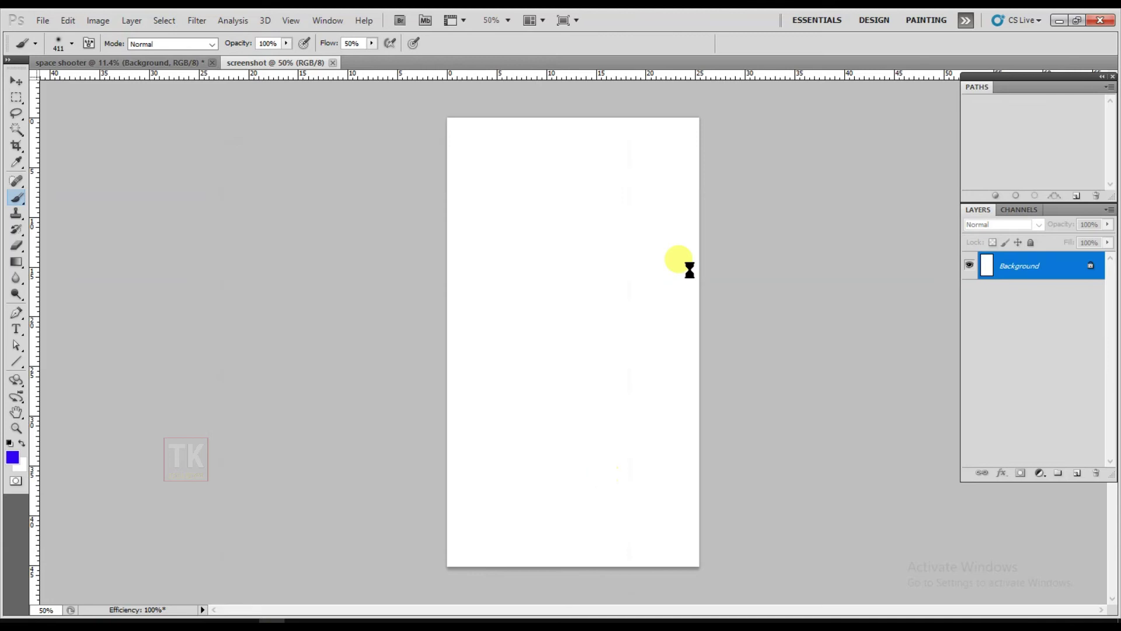
pyautogui.moveTo(561, 283); pyautogui.dragTo(504, 183)
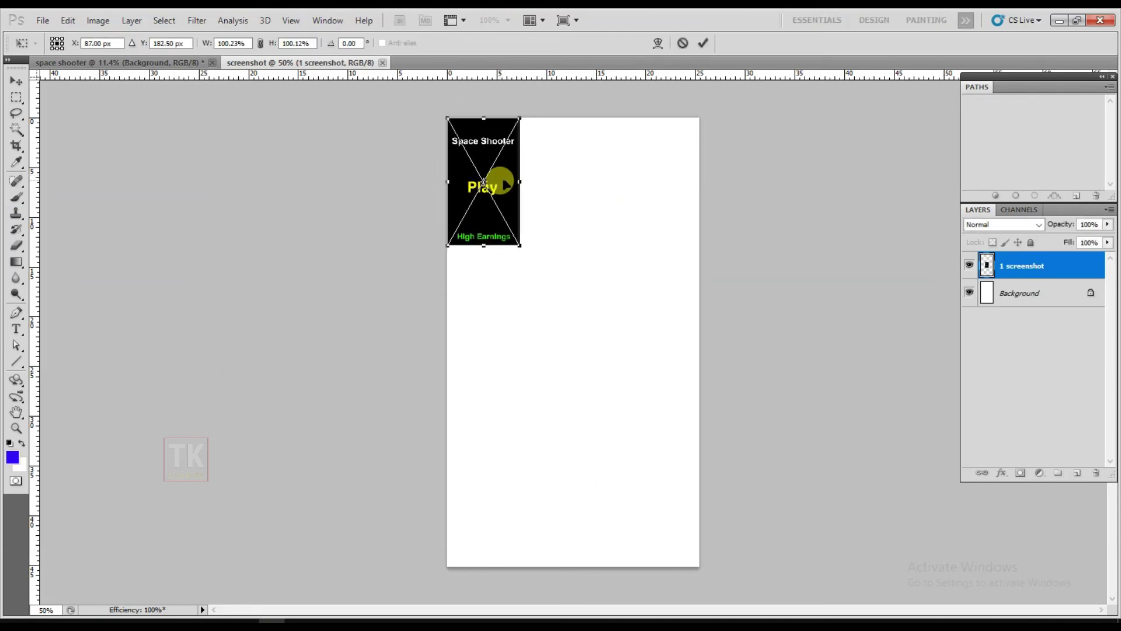
pyautogui.moveTo(522, 247); pyautogui.dragTo(697, 562)
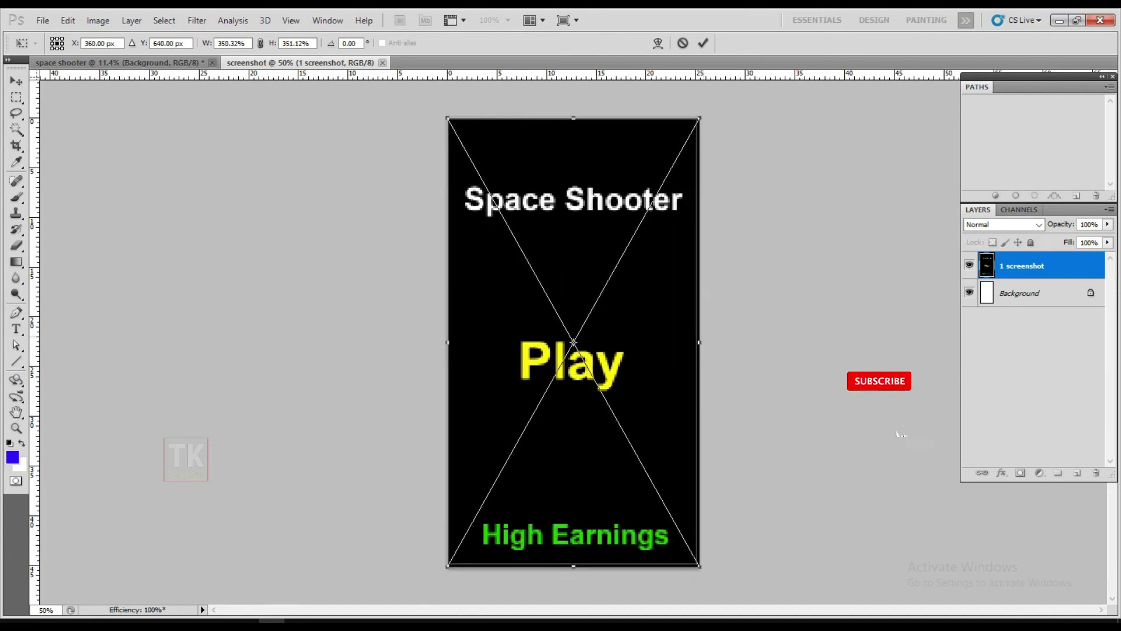
pyautogui.press('b')
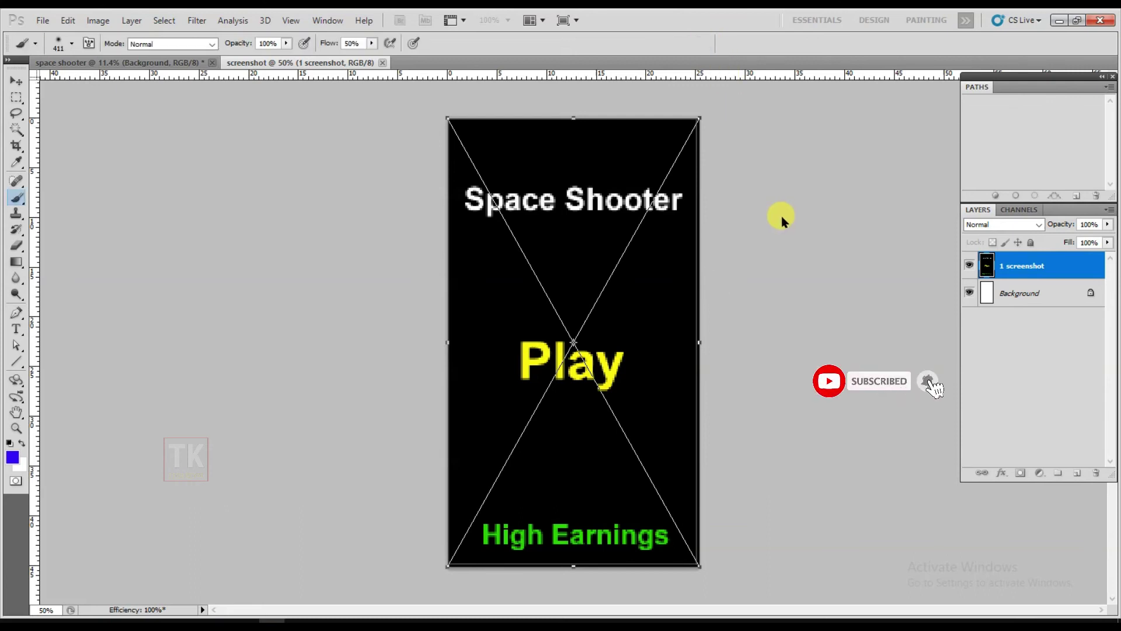
pyautogui.press('Return')
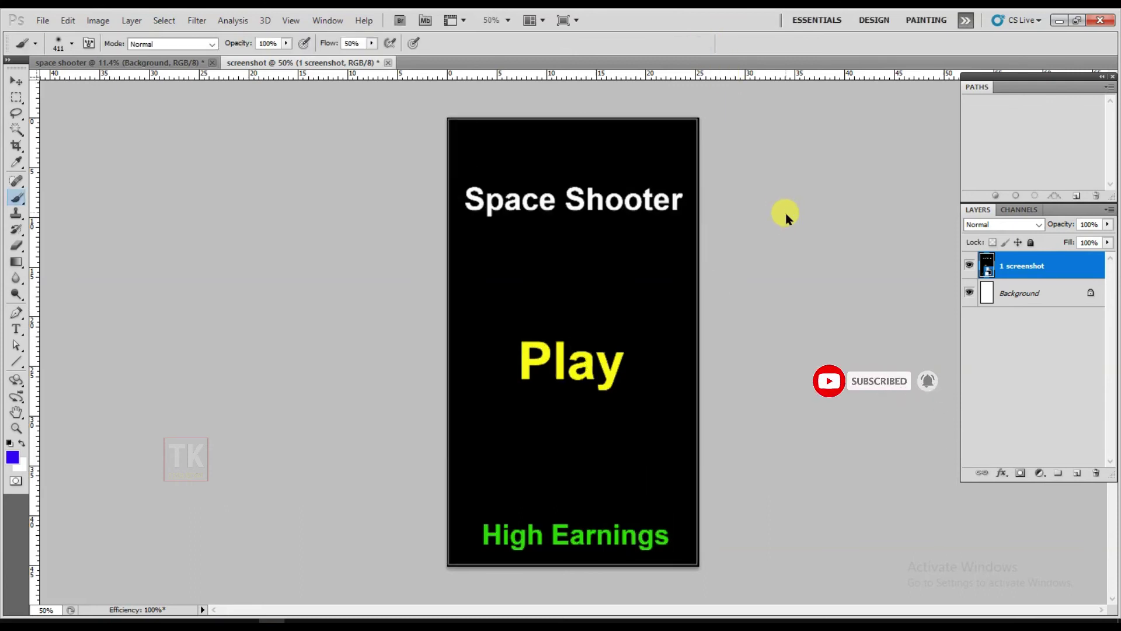
# Save the document as PNG screenshot1 with default PNG options.
pyautogui.click(41, 21)
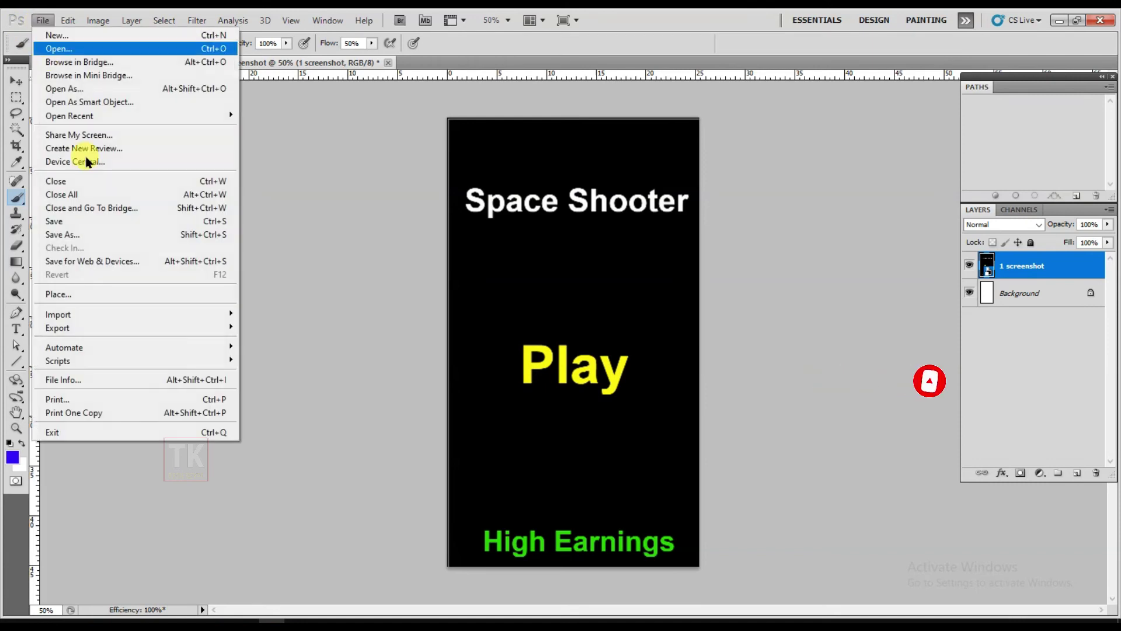
pyautogui.click(123, 232)
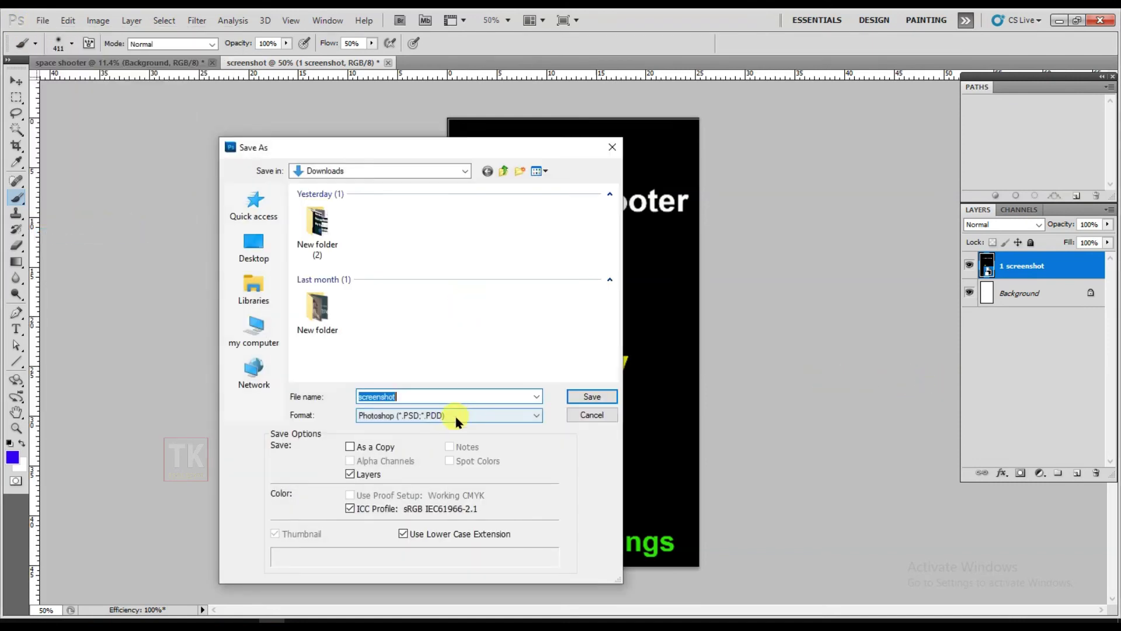
pyautogui.click(458, 418)
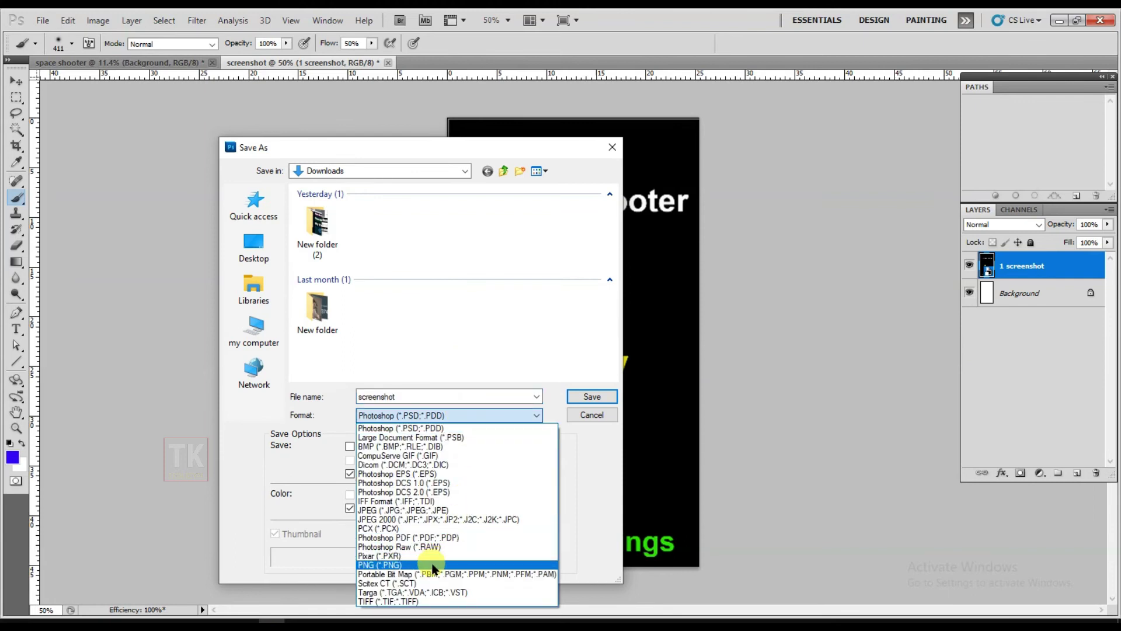
pyautogui.click(430, 565)
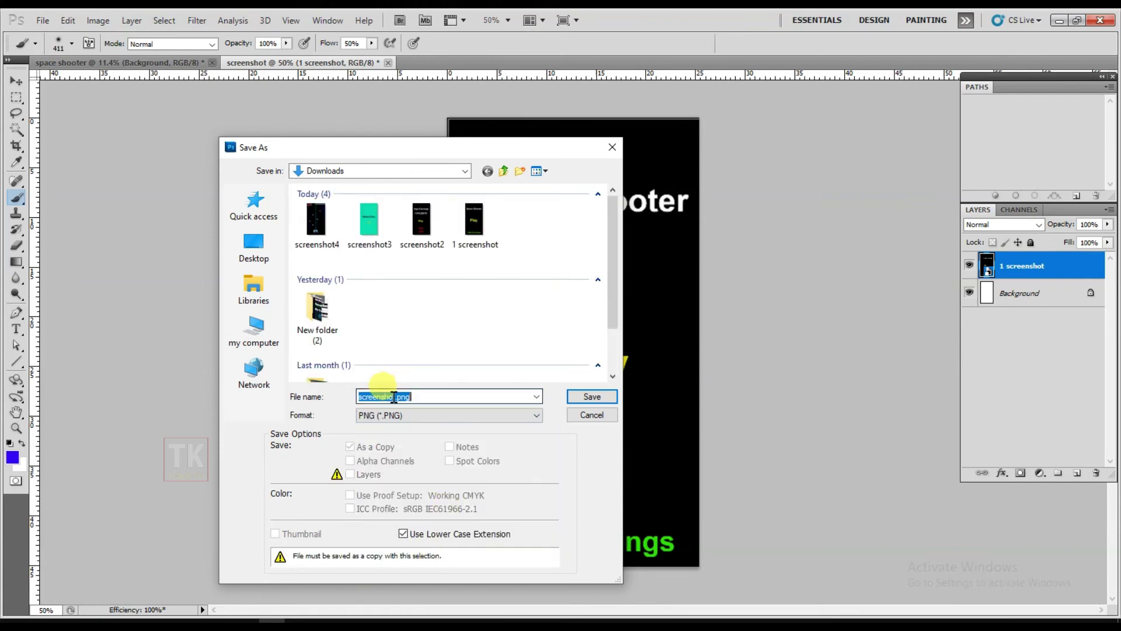
pyautogui.click(424, 395)
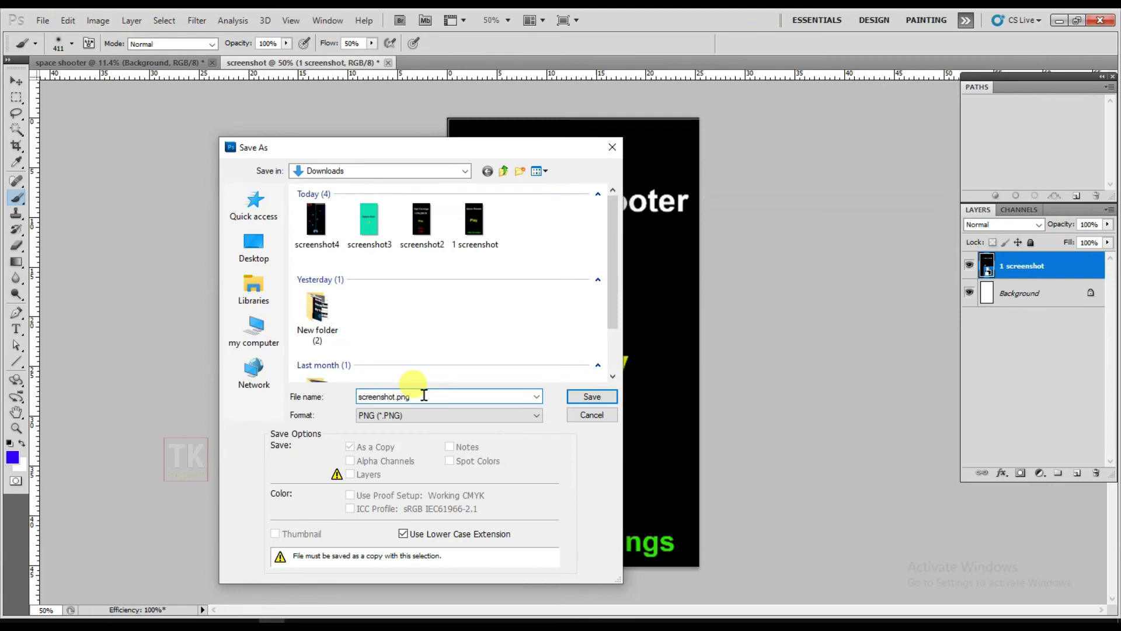
pyautogui.click(591, 396)
pyautogui.click(400, 186)
pyautogui.click(41, 20)
pyautogui.click(100, 293)
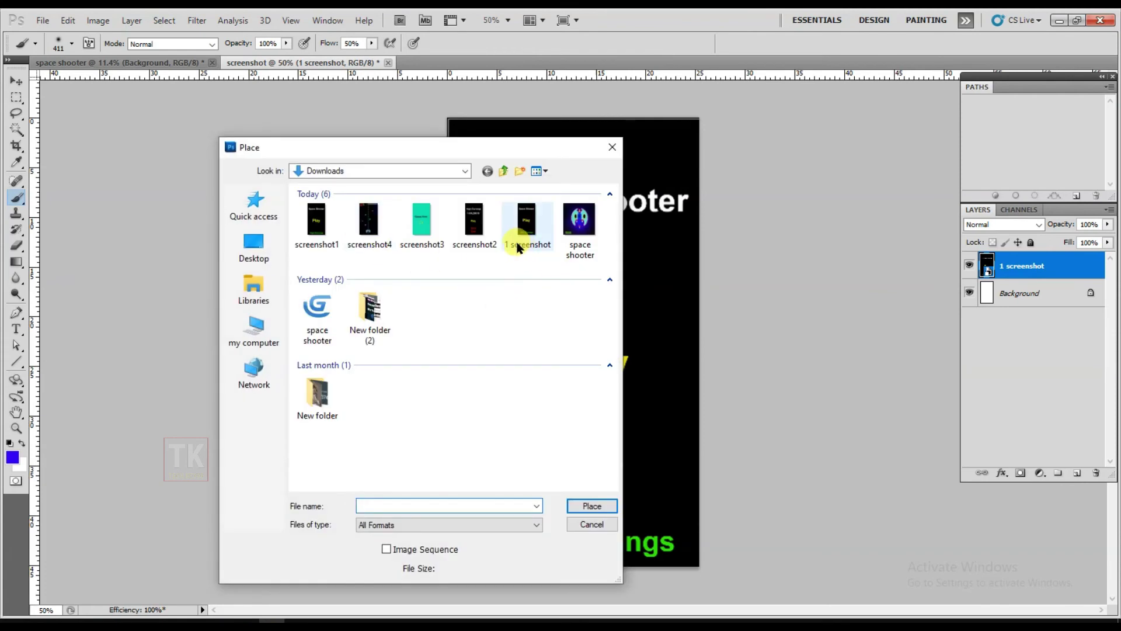
# Place screenshot2, the High Earnings screen, and scale it to fill the whole canvas.
pyautogui.click(475, 222)
pyautogui.click(591, 506)
pyautogui.moveTo(555, 291); pyautogui.dragTo(514, 181)
pyautogui.moveTo(519, 243); pyautogui.dragTo(705, 556)
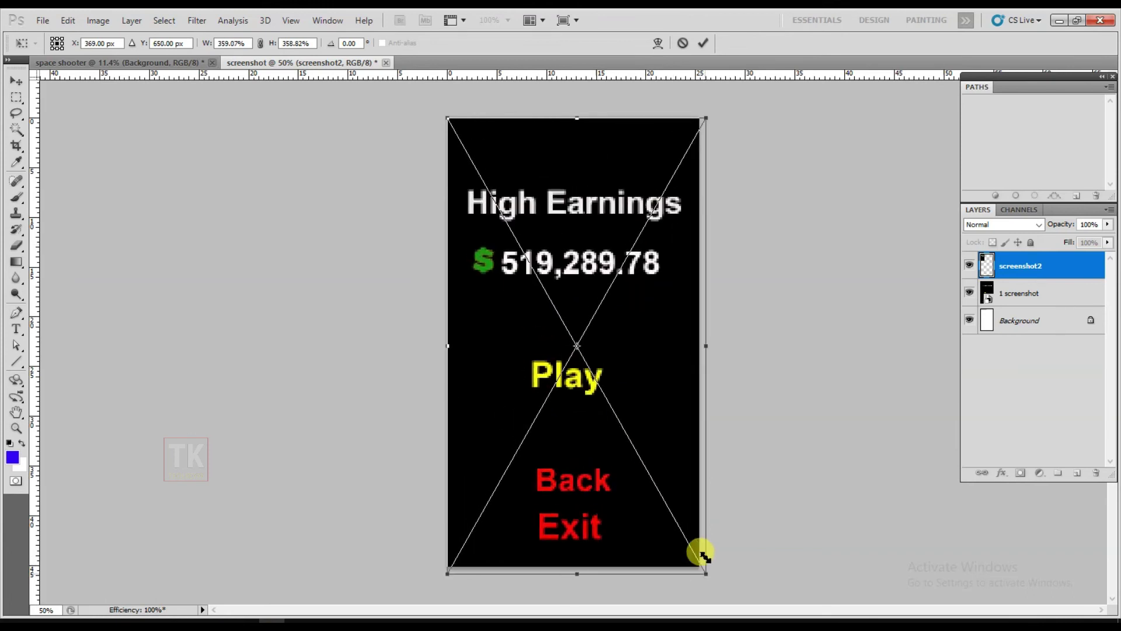
pyautogui.click(704, 45)
# Save the canvas as the PNG file screenshot1-2 with default PNG options.
pyautogui.click(42, 20)
pyautogui.click(100, 244)
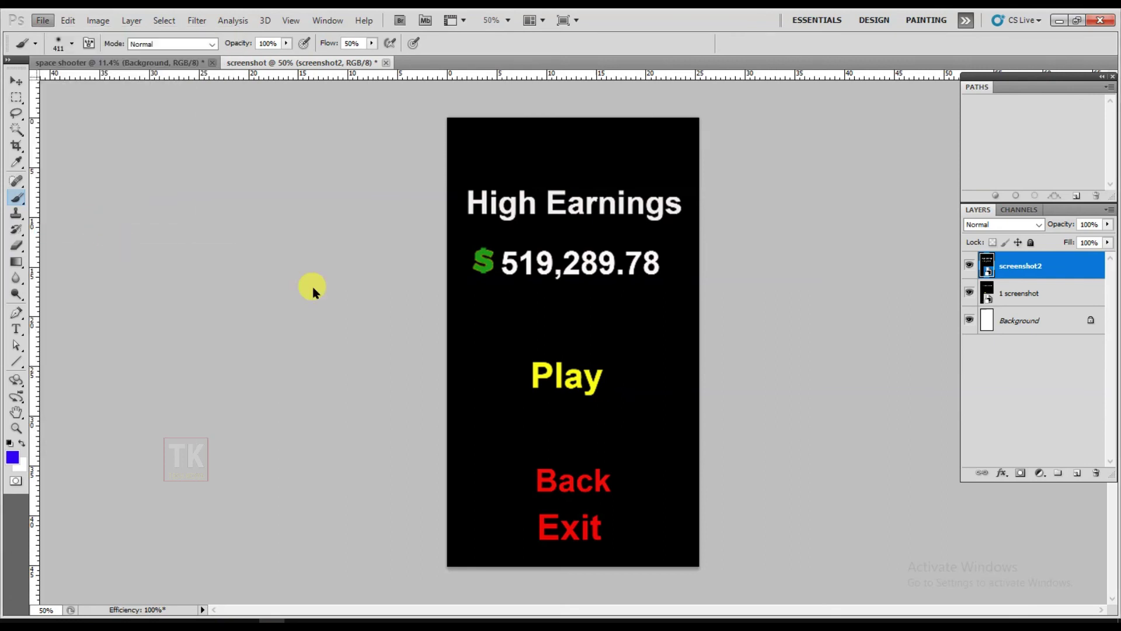
pyautogui.click(502, 415)
pyautogui.click(420, 563)
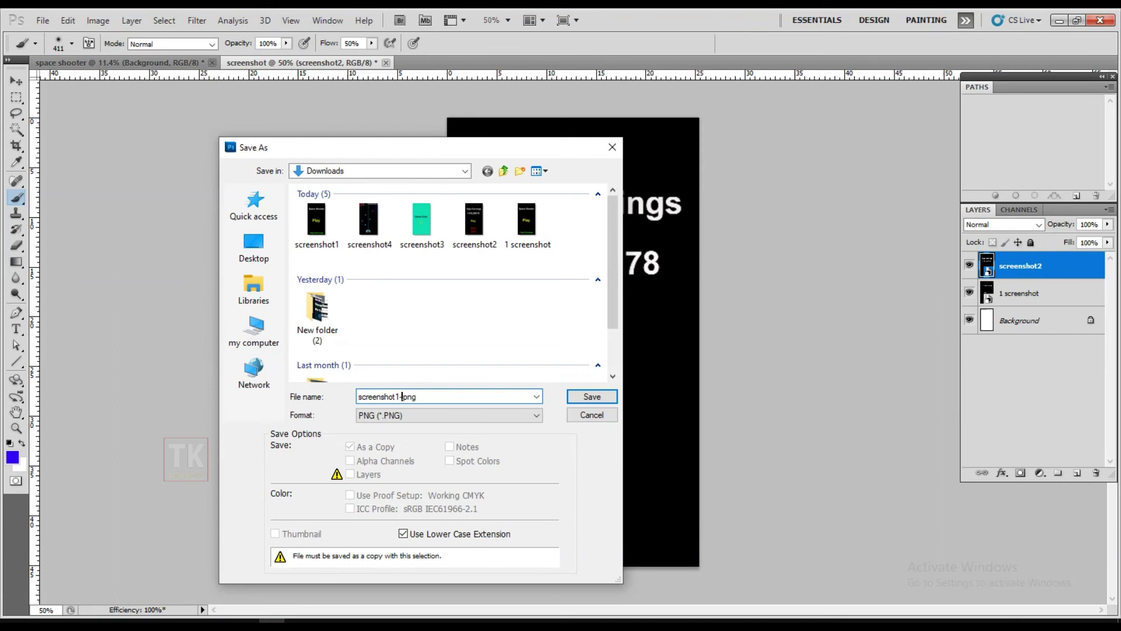
pyautogui.click(584, 396)
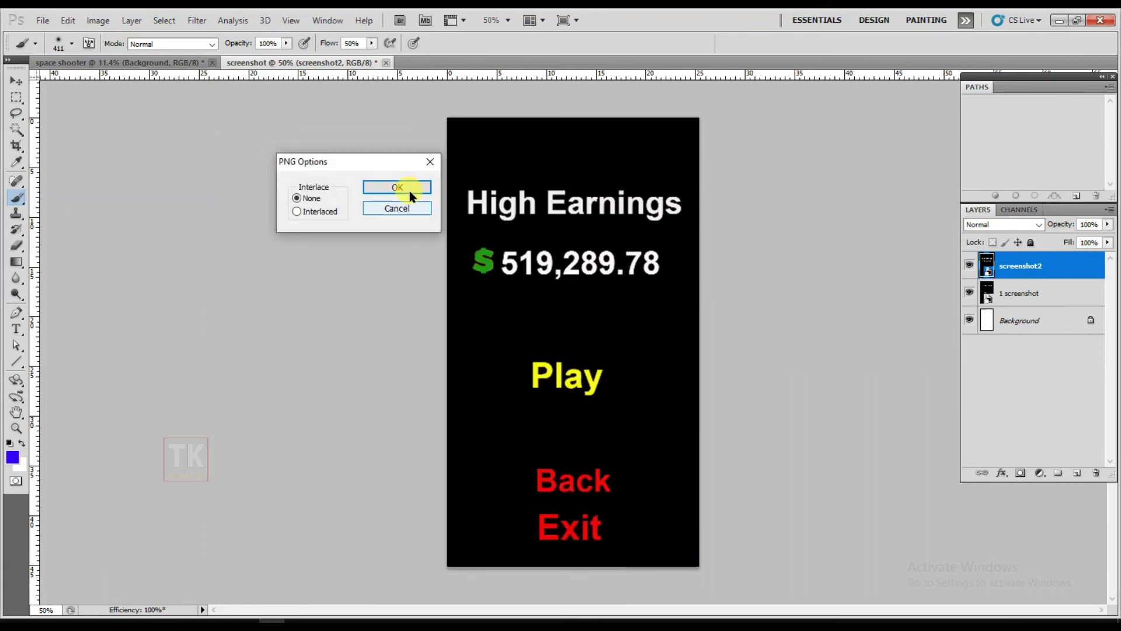
pyautogui.click(401, 186)
pyautogui.click(43, 19)
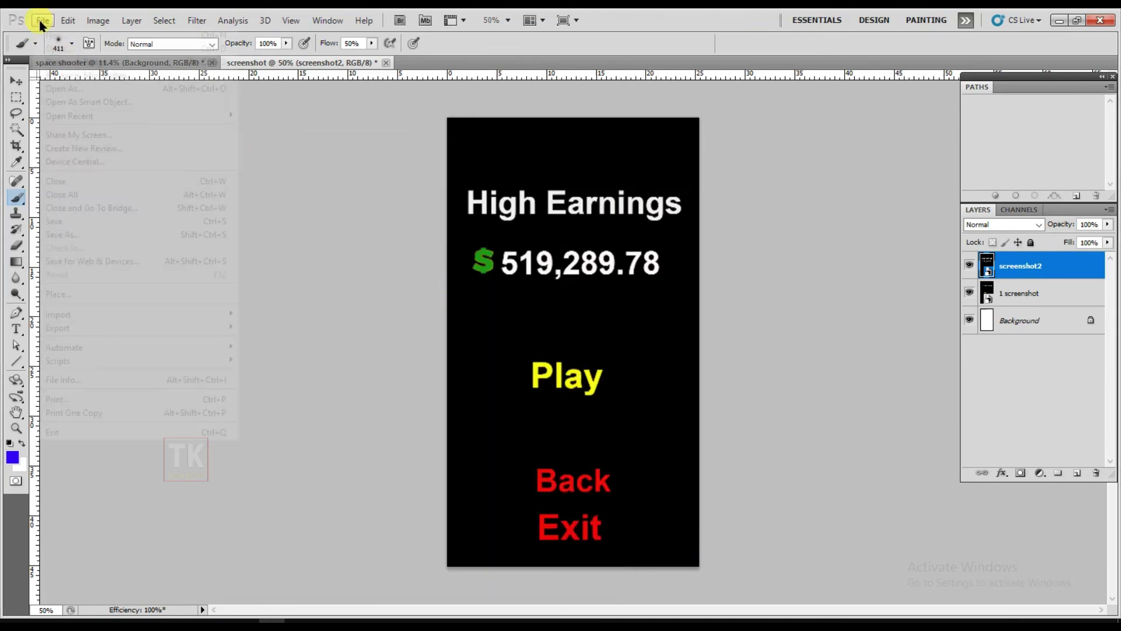
# Place screenshot3, the Game Over screen, and stretch it to fill the canvas.
pyautogui.click(88, 279)
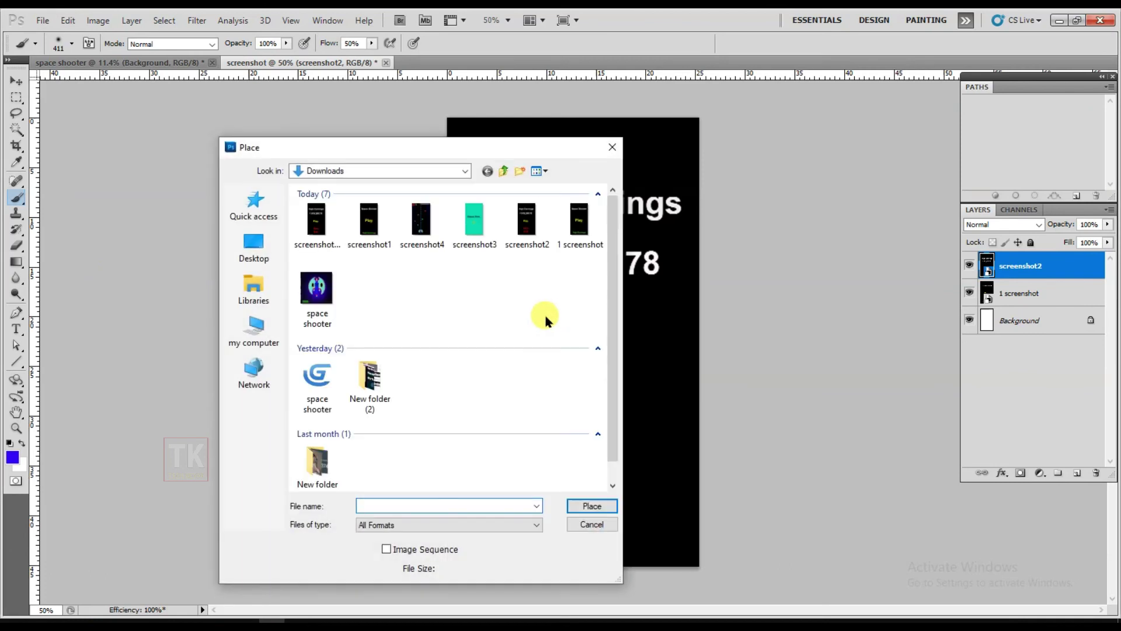
pyautogui.doubleClick(473, 227)
pyautogui.moveTo(591, 333); pyautogui.dragTo(498, 173)
pyautogui.moveTo(515, 236); pyautogui.dragTo(706, 574)
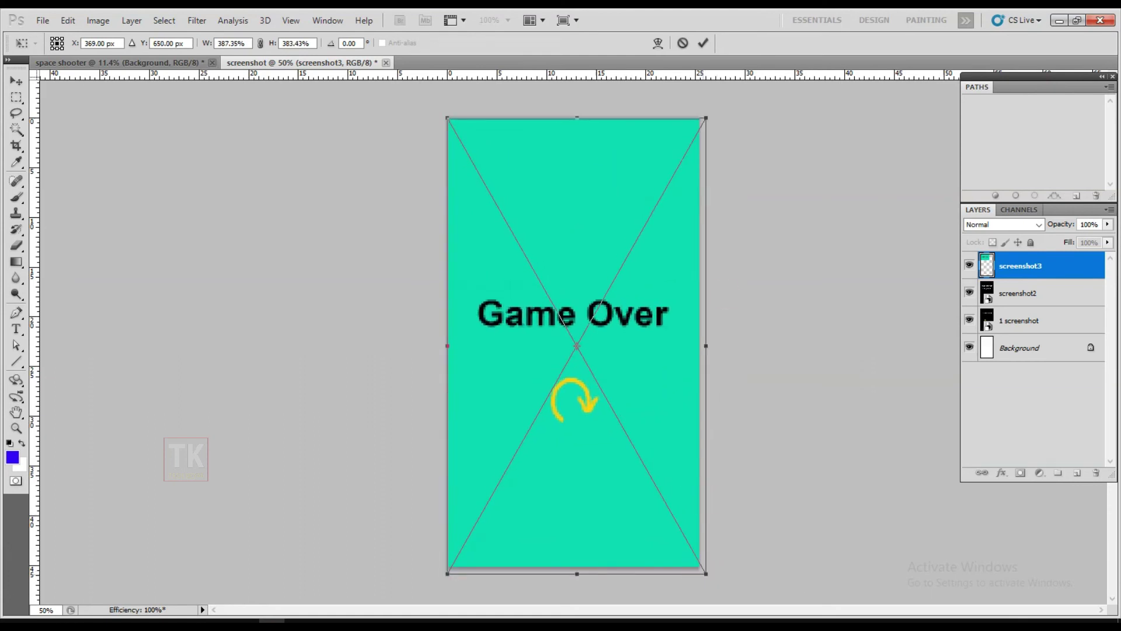
pyautogui.click(704, 46)
# Start a Save As of the canvas with PNG chosen as the format.
pyautogui.click(44, 21)
pyautogui.click(93, 261)
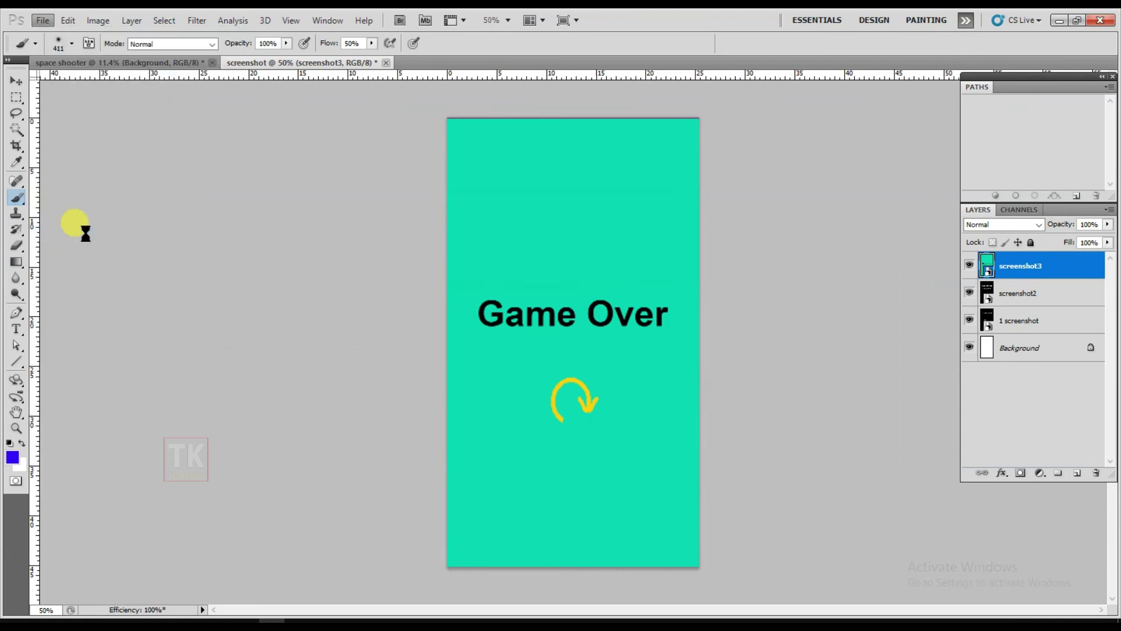
pyautogui.click(533, 414)
pyautogui.click(373, 565)
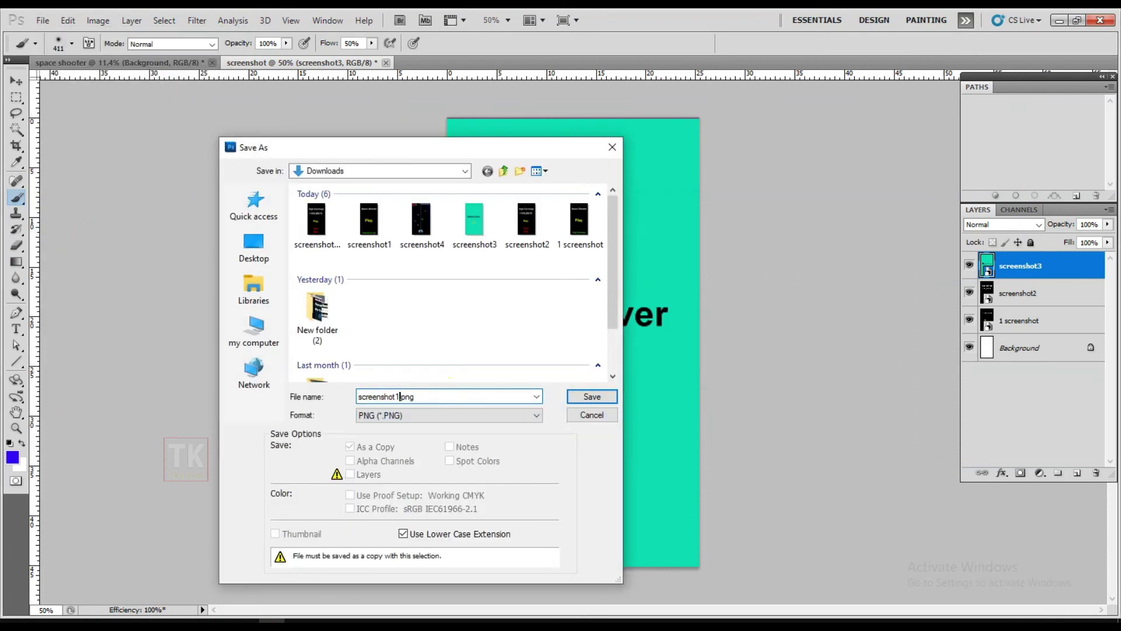
# Save the Game Over image as screenshot1-3.png, then place screenshot4 filling the canvas.
pyautogui.click(581, 402)
pyautogui.click(393, 185)
pyautogui.click(42, 20)
pyautogui.click(100, 291)
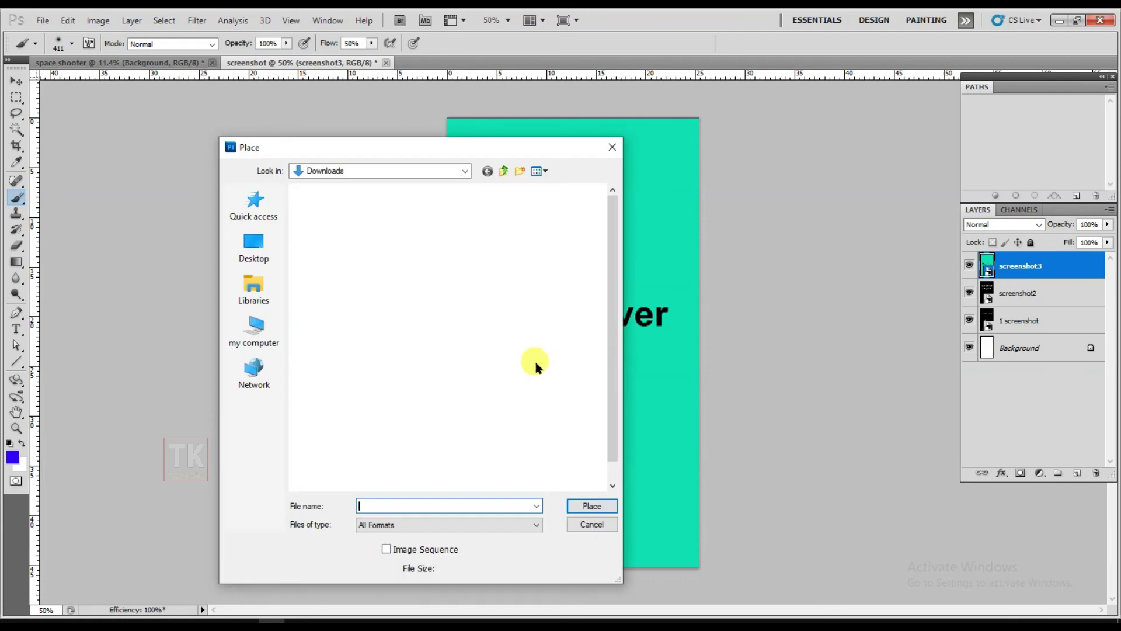
pyautogui.click(470, 237)
pyautogui.click(587, 506)
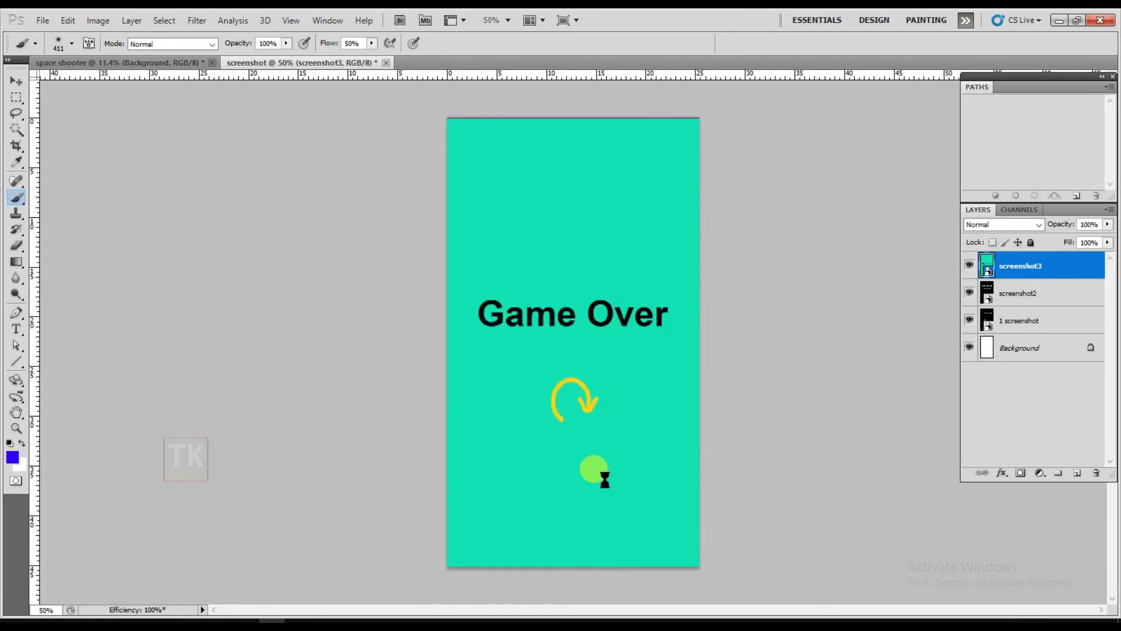
pyautogui.moveTo(600, 318); pyautogui.dragTo(535, 233)
pyautogui.moveTo(566, 318); pyautogui.dragTo(693, 566)
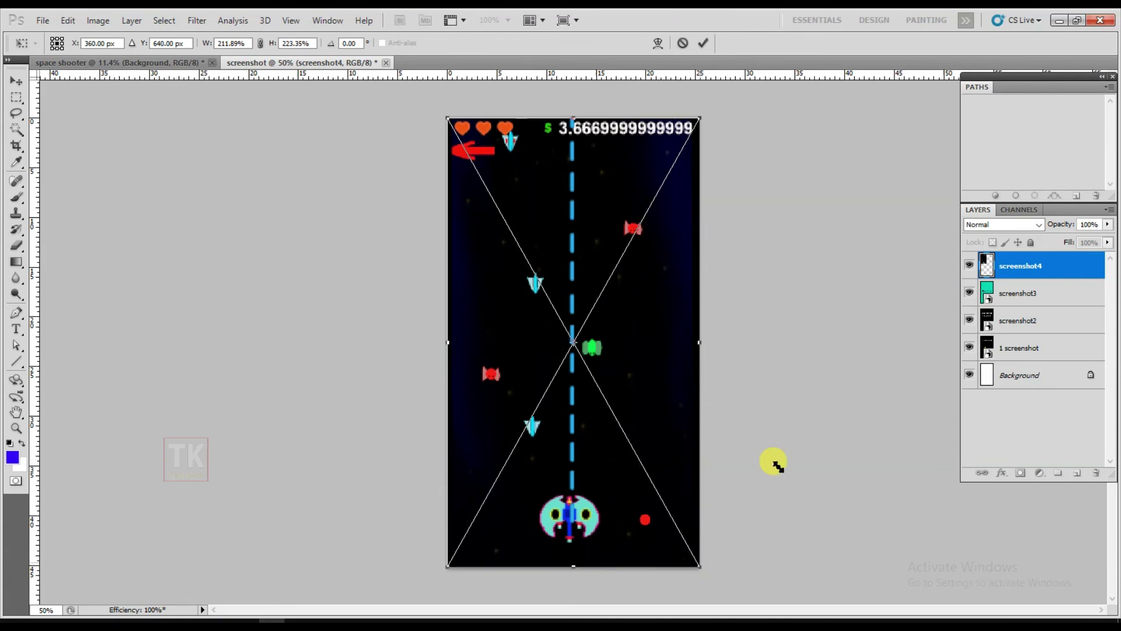
pyautogui.click(703, 43)
# Save the canvas as PNG screenshot1-4 and open itch.io's screenshot upload dialog.
pyautogui.click(43, 20)
pyautogui.click(43, 240)
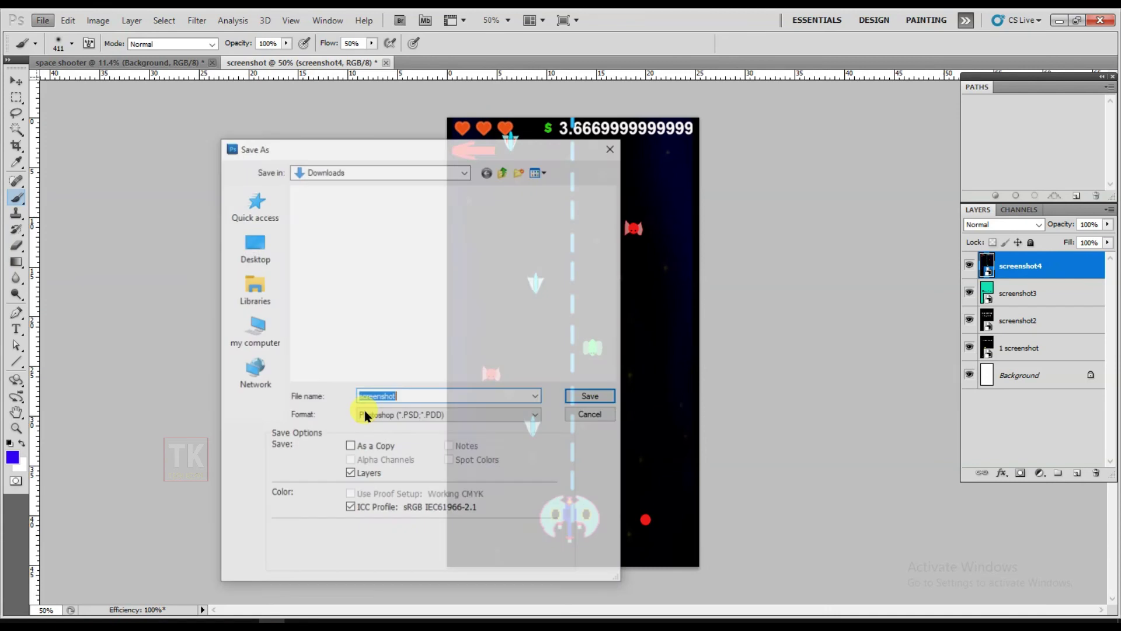
pyautogui.click(430, 393)
pyautogui.write('1-')
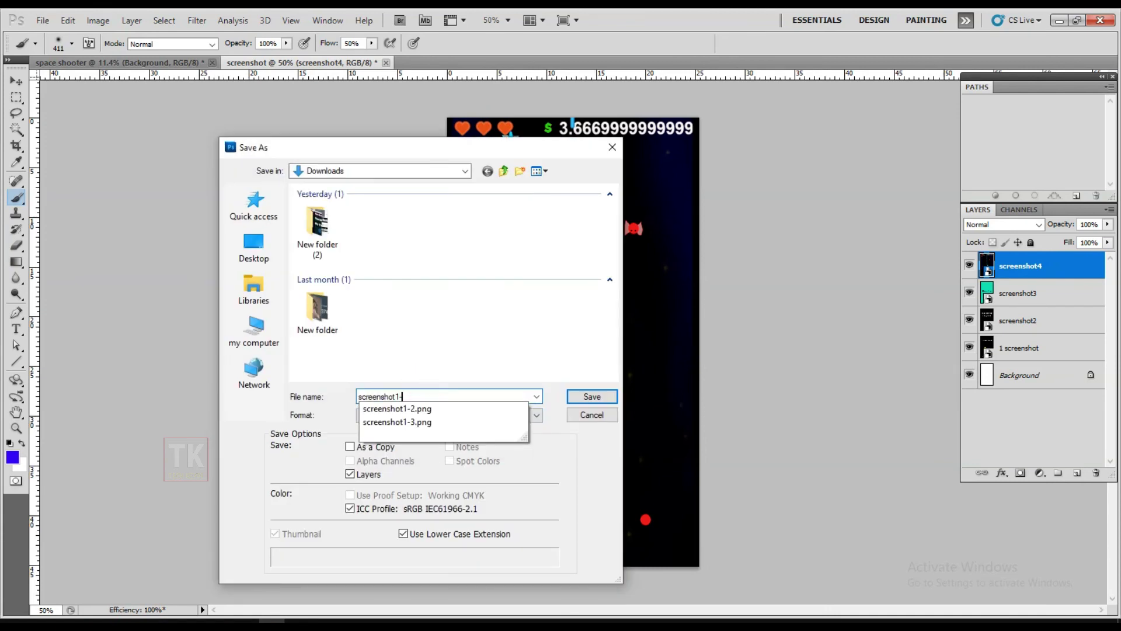
pyautogui.write('4')
pyautogui.click(450, 414)
pyautogui.click(397, 550)
pyautogui.click(591, 395)
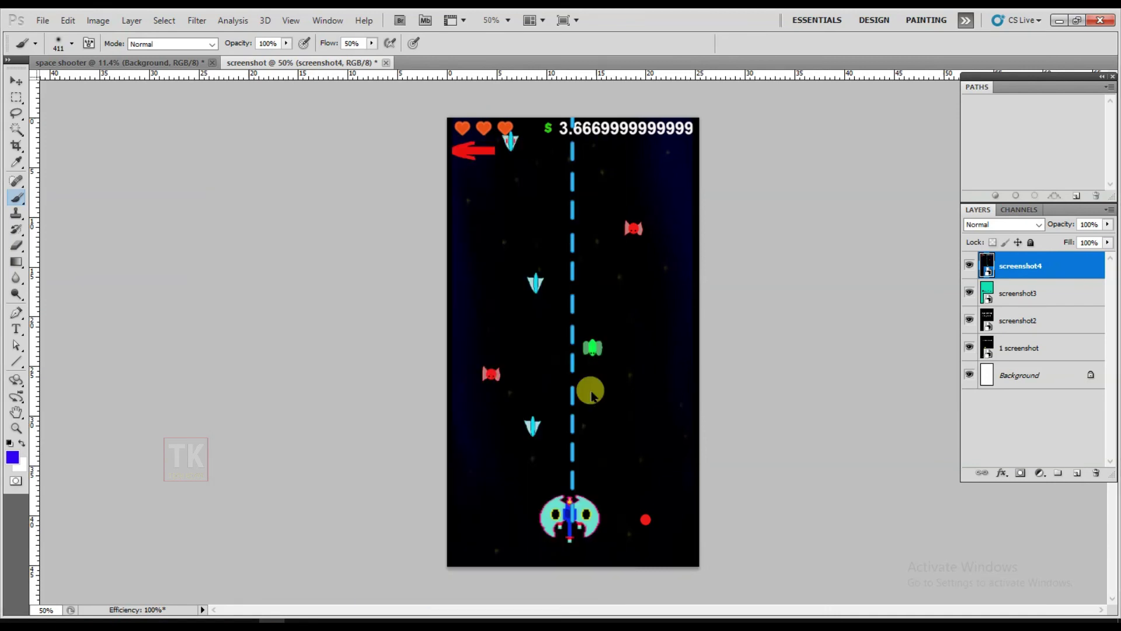
pyautogui.press('Return')
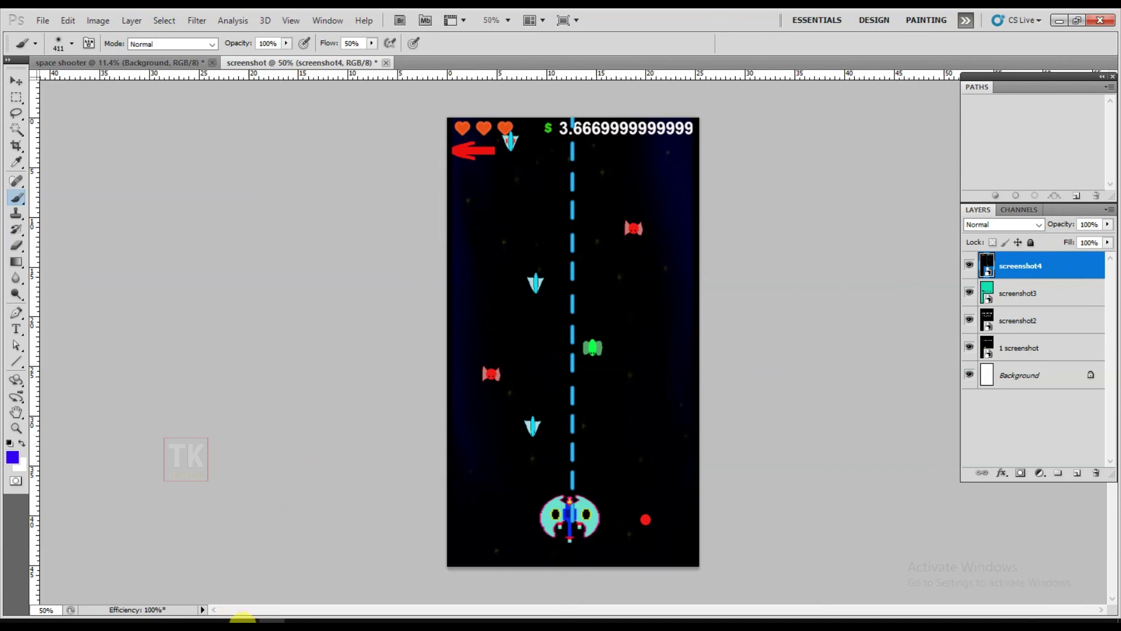
pyautogui.click(242, 617)
pyautogui.click(689, 421)
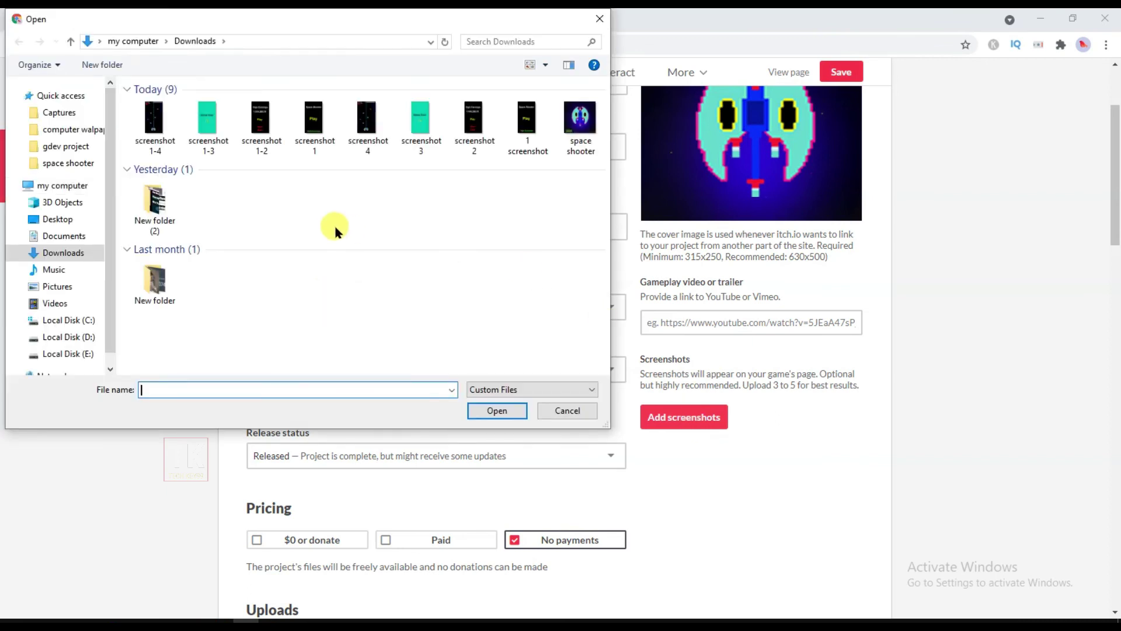
# Upload screenshot1-4, screenshot1-3, screenshot1-2 and screenshot1 together as project screenshots.
pyautogui.click(151, 121)
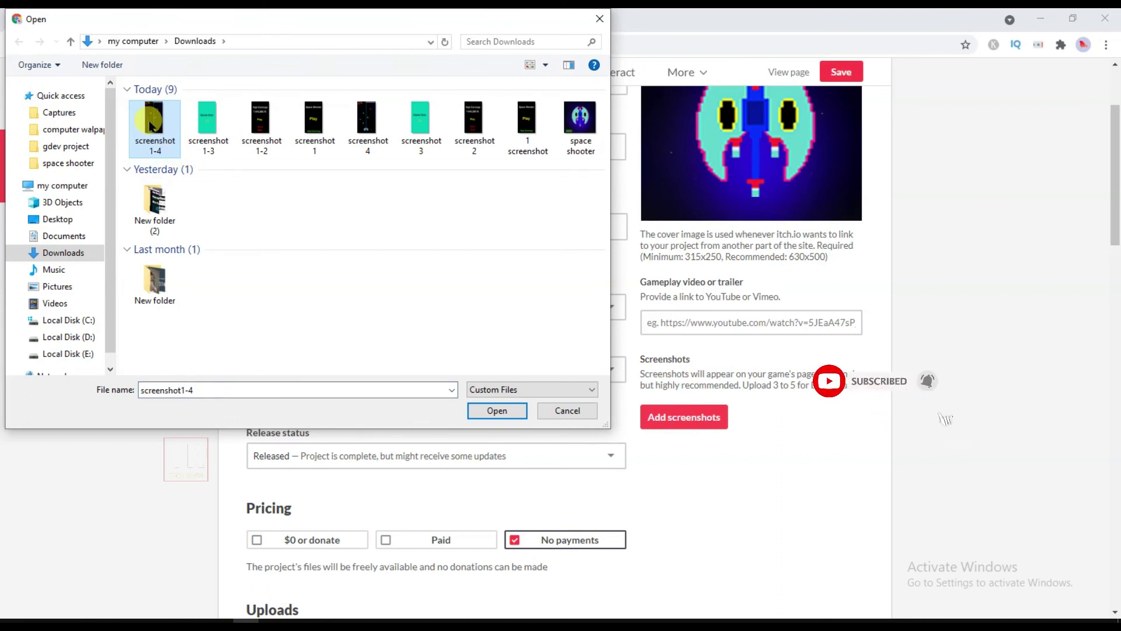
pyautogui.keyDown('ctrl'); pyautogui.click(222, 143); pyautogui.keyUp('ctrl')
pyautogui.keyDown('ctrl'); pyautogui.click(263, 141); pyautogui.keyUp('ctrl')
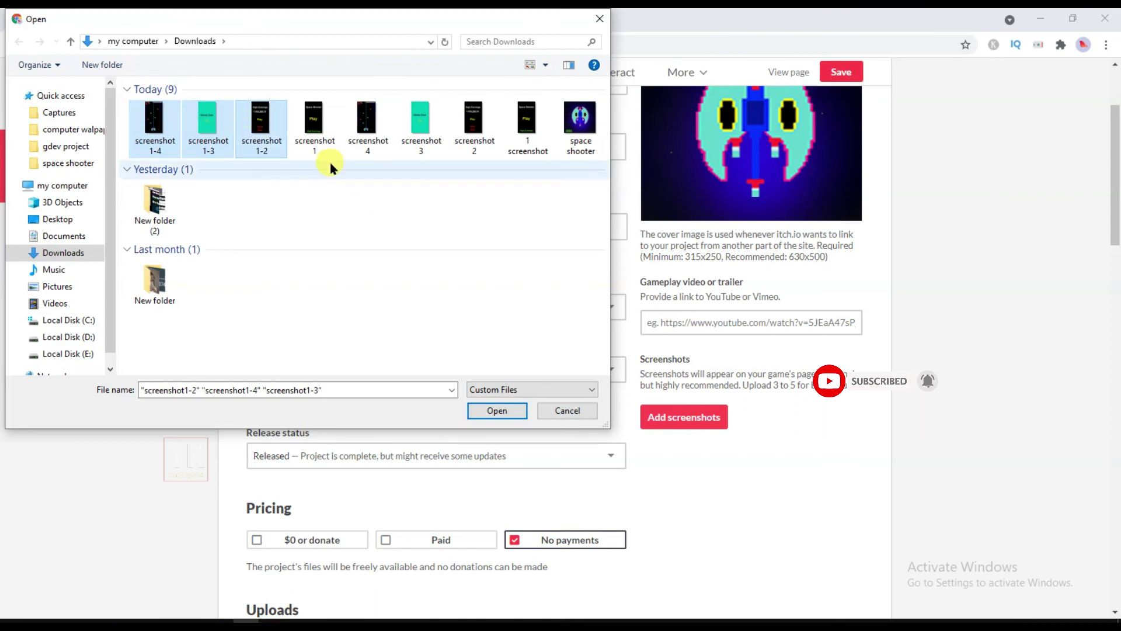
pyautogui.keyDown('ctrl'); pyautogui.click(318, 143); pyautogui.keyUp('ctrl')
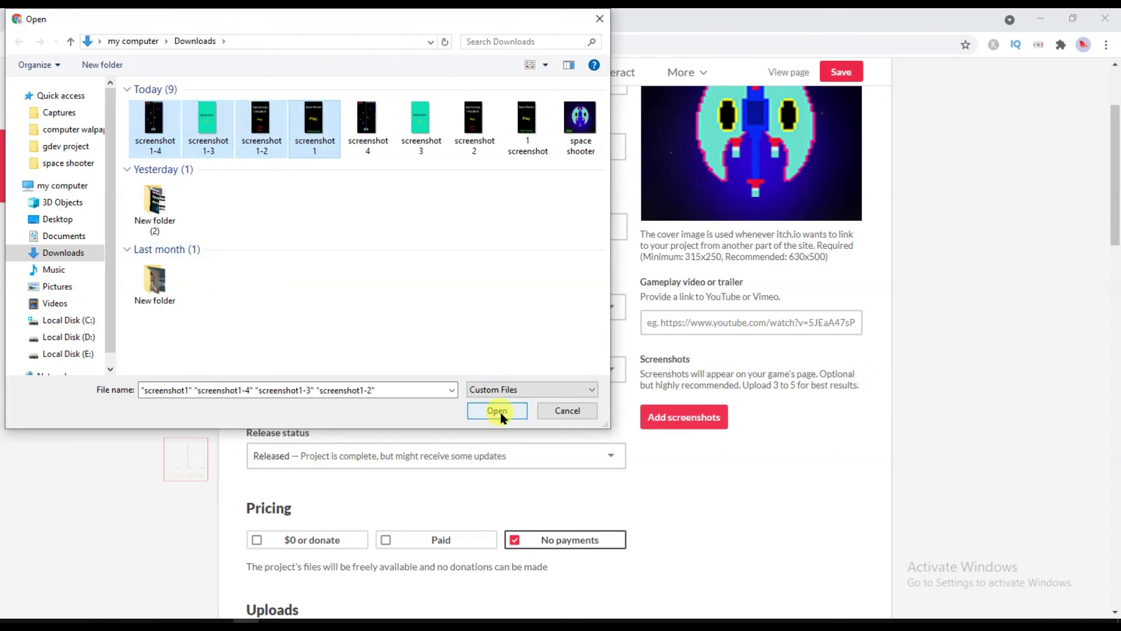
pyautogui.click(499, 412)
pyautogui.scroll(-3, 927, 374)
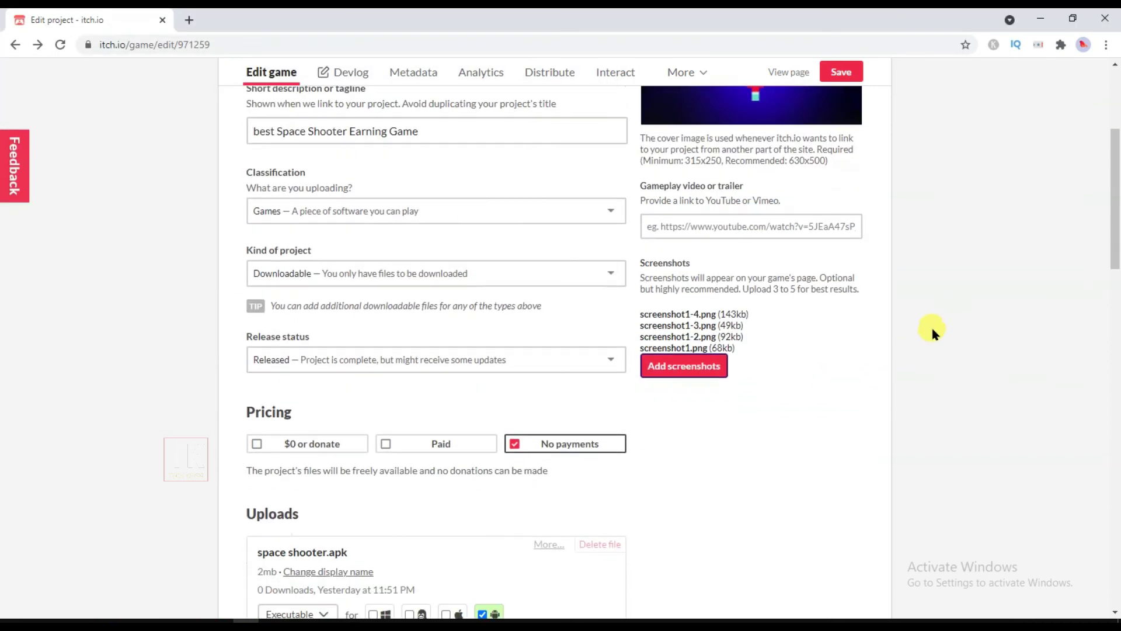
# Move the gameplay screenshot up two places, above the Game Over one.
pyautogui.scroll(-15, 931, 333)
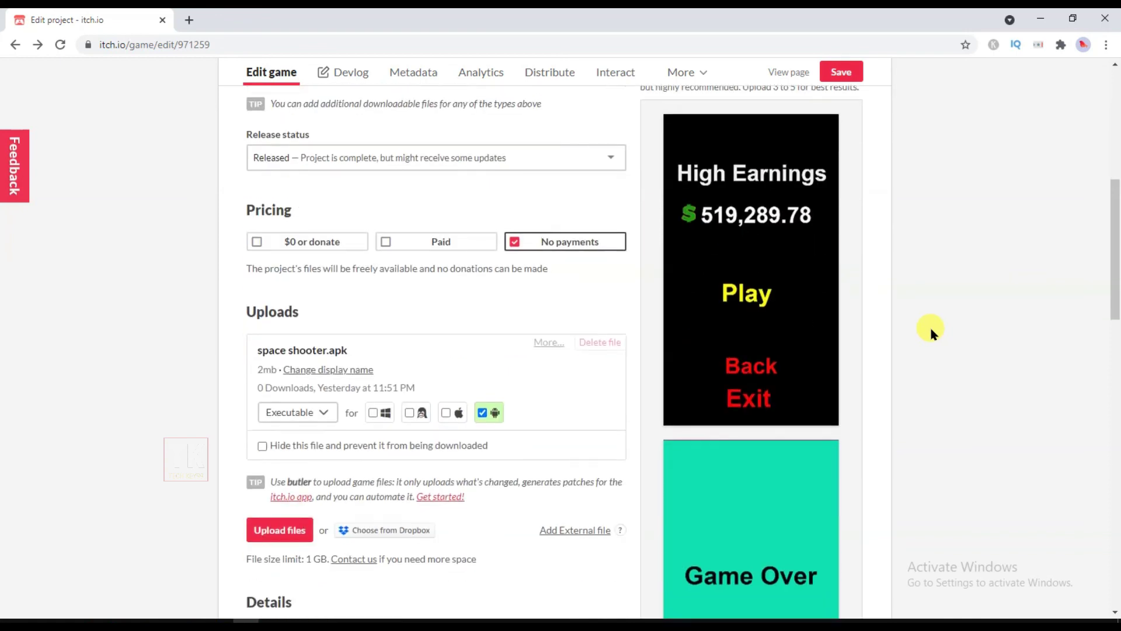
pyautogui.scroll(-2, 931, 333)
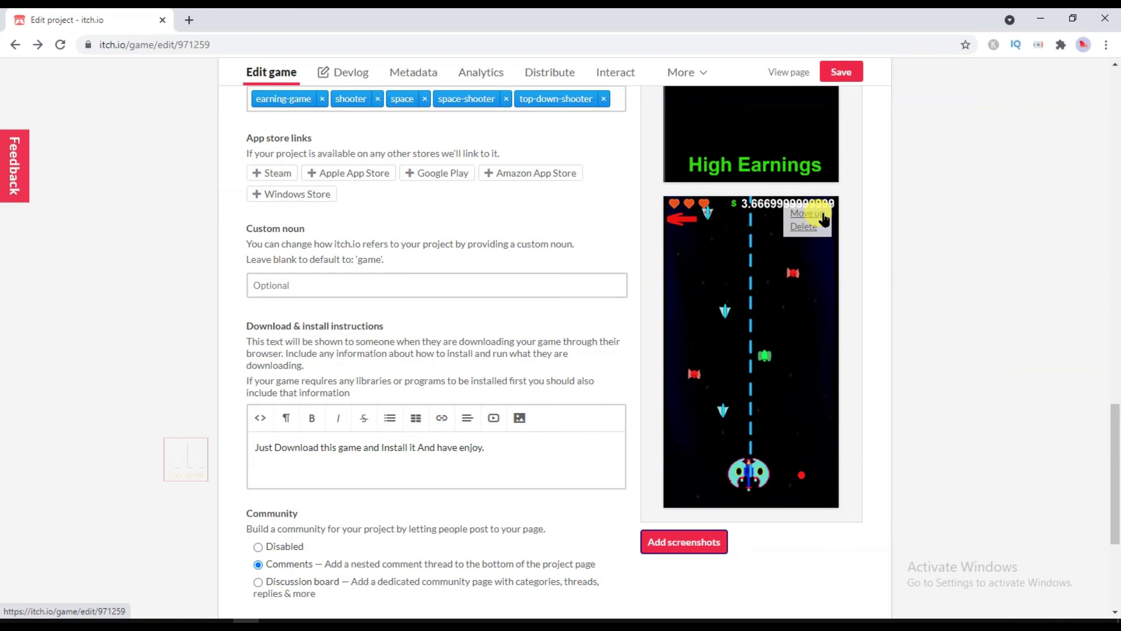
pyautogui.click(807, 217)
pyautogui.scroll(6, 887, 252)
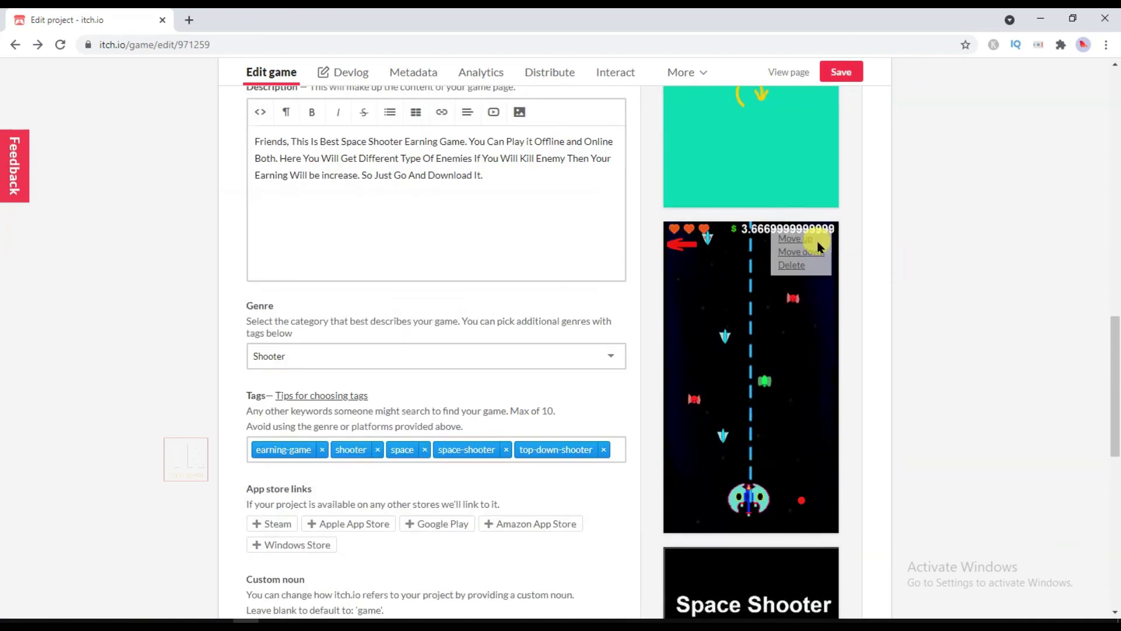
pyautogui.click(805, 242)
# Move the Space Shooter title screenshot up to the first position.
pyautogui.scroll(6, 932, 251)
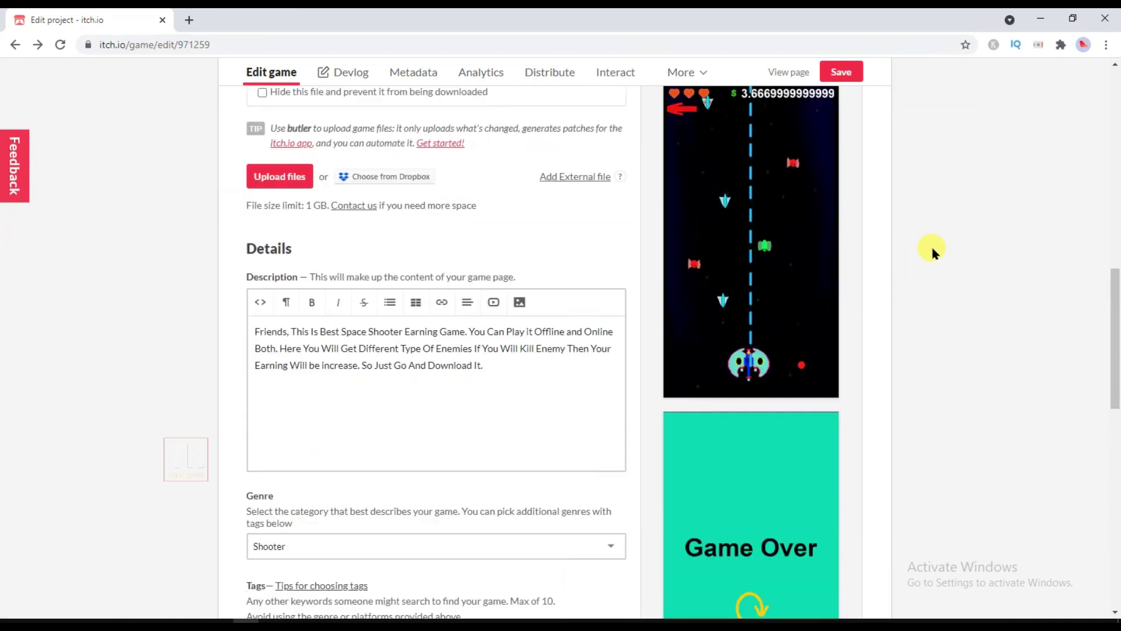
pyautogui.scroll(4, 932, 251)
pyautogui.scroll(-6, 933, 251)
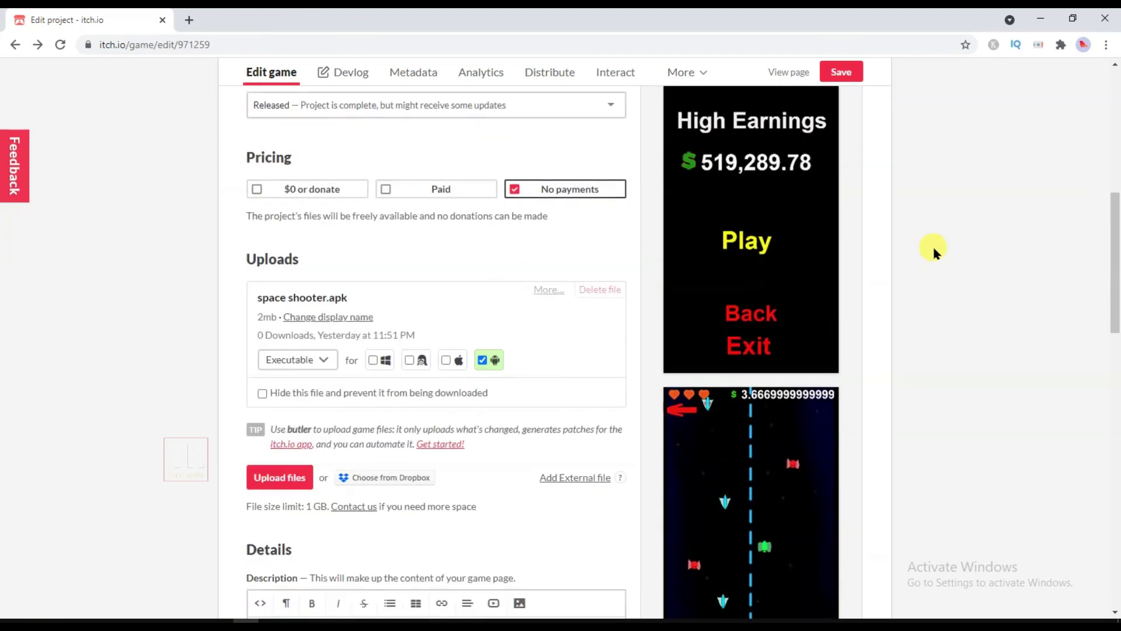
pyautogui.scroll(-5, 933, 251)
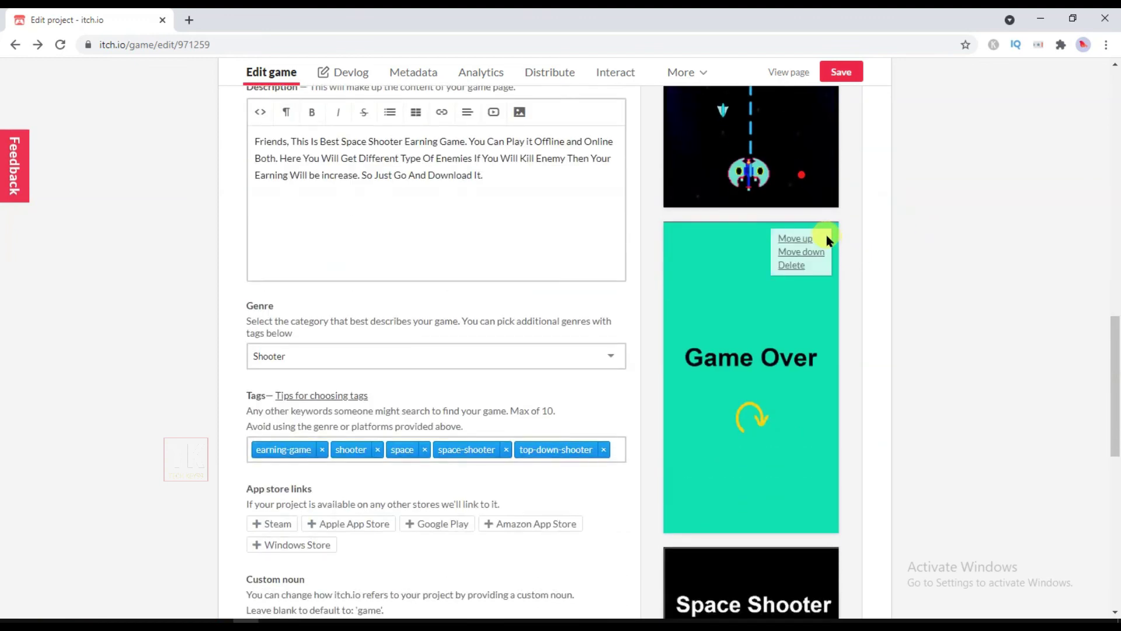
pyautogui.scroll(-5, 856, 292)
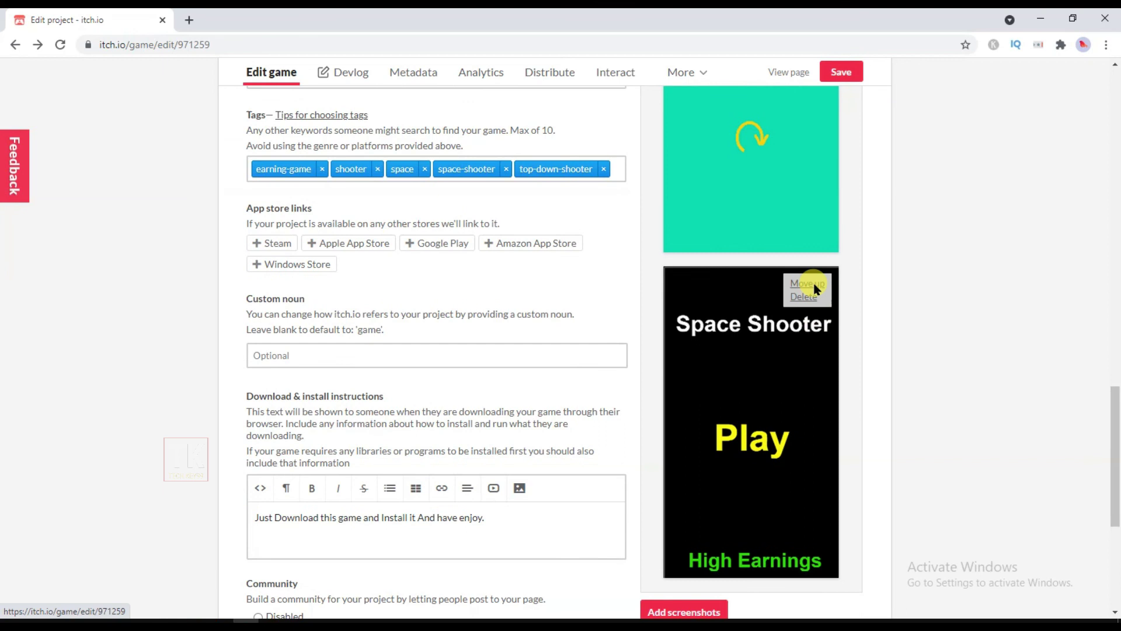
pyautogui.click(815, 289)
pyautogui.scroll(5, 874, 266)
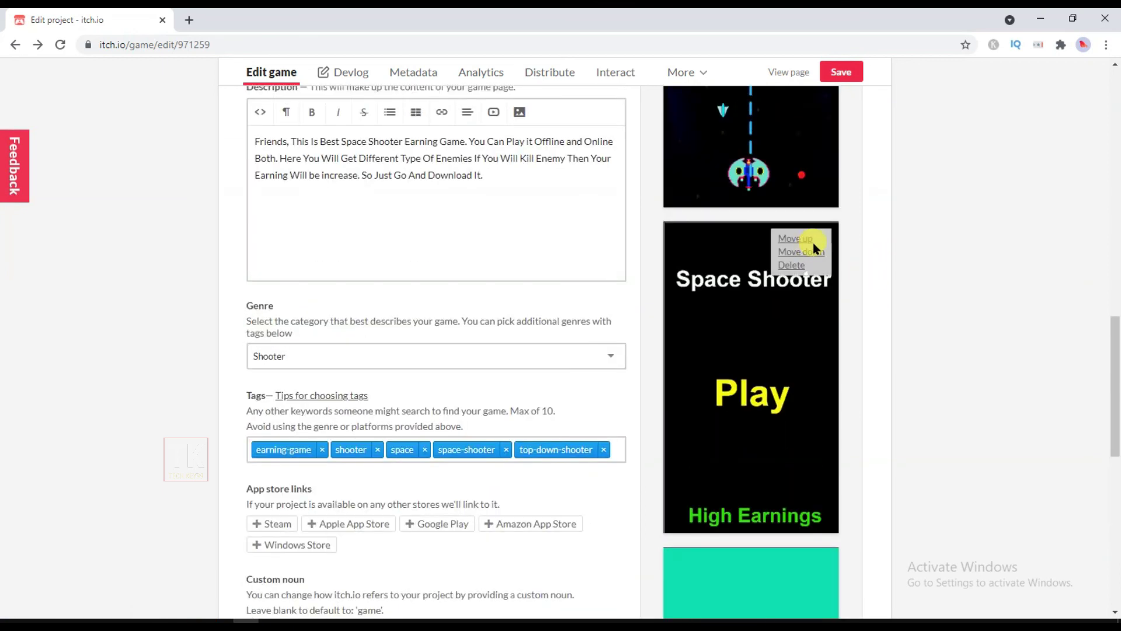
pyautogui.click(797, 238)
pyautogui.scroll(6, 913, 263)
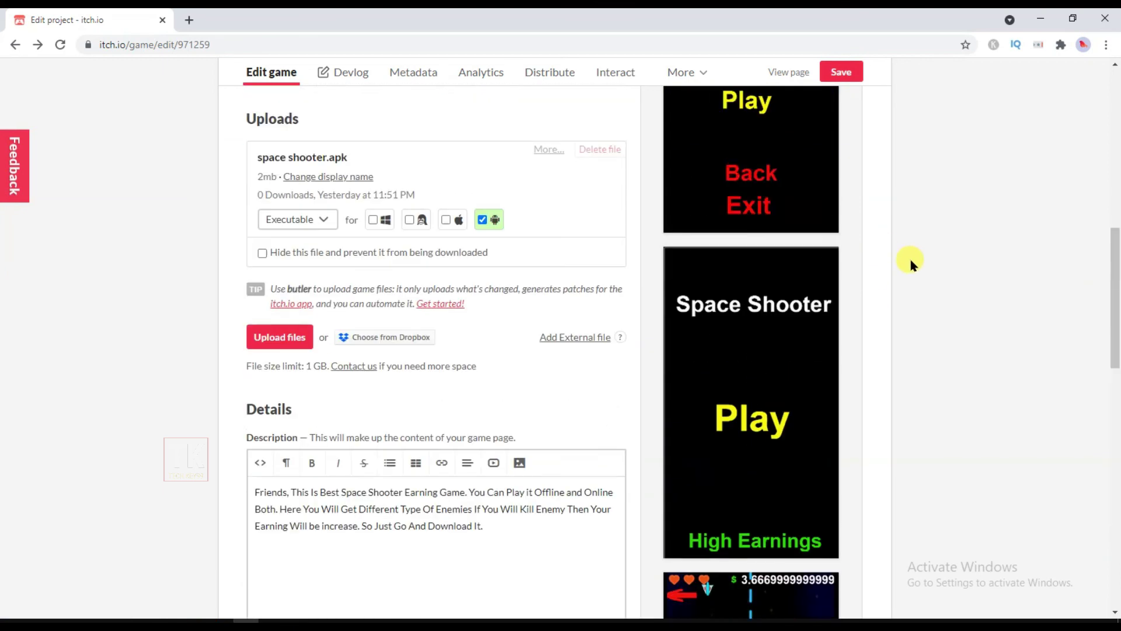
pyautogui.click(816, 263)
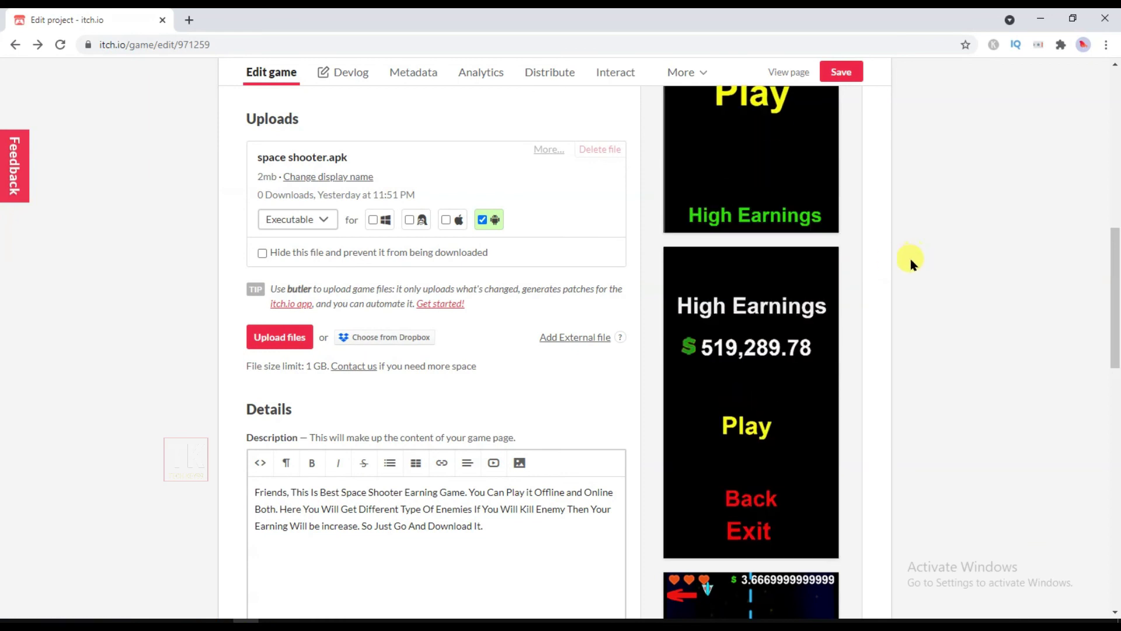
# Move the High Earnings screenshot below Game Over to last place and save.
pyautogui.click(797, 270)
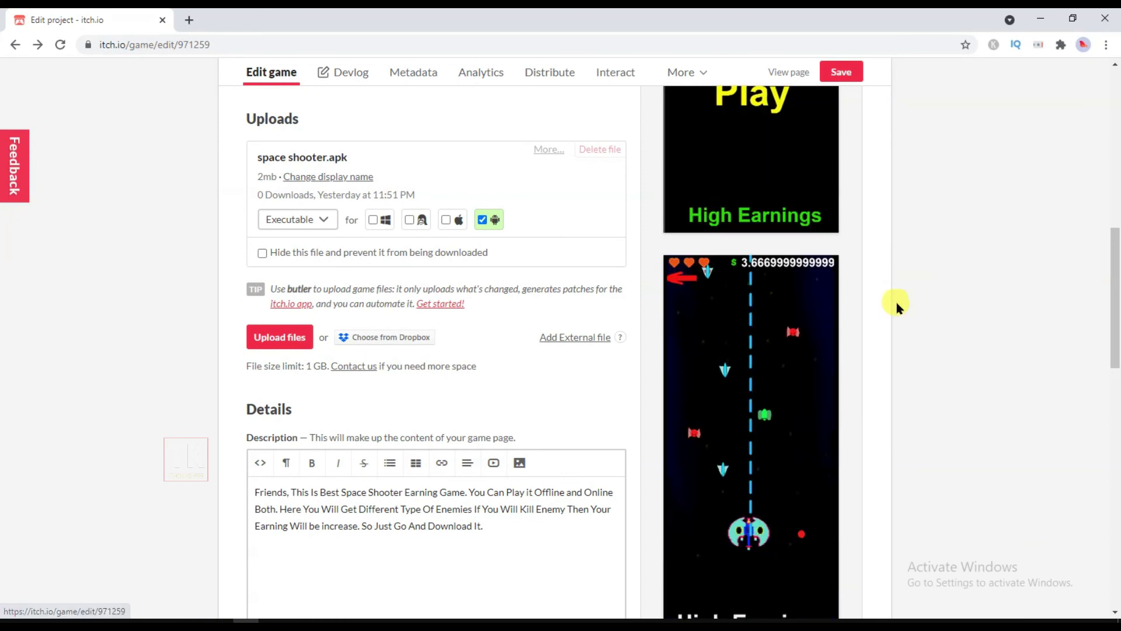
pyautogui.scroll(-2, 898, 302)
pyautogui.scroll(-3, 899, 303)
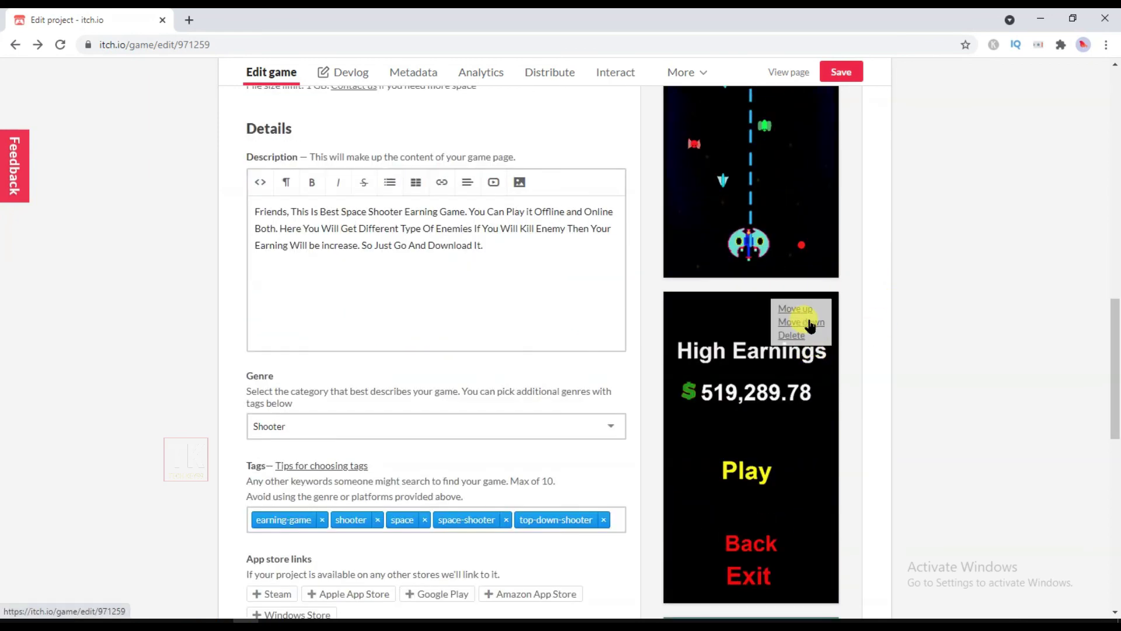
pyautogui.click(809, 326)
pyautogui.scroll(-7, 948, 307)
pyautogui.moveTo(836, 364)
pyautogui.scroll(19, 958, 315)
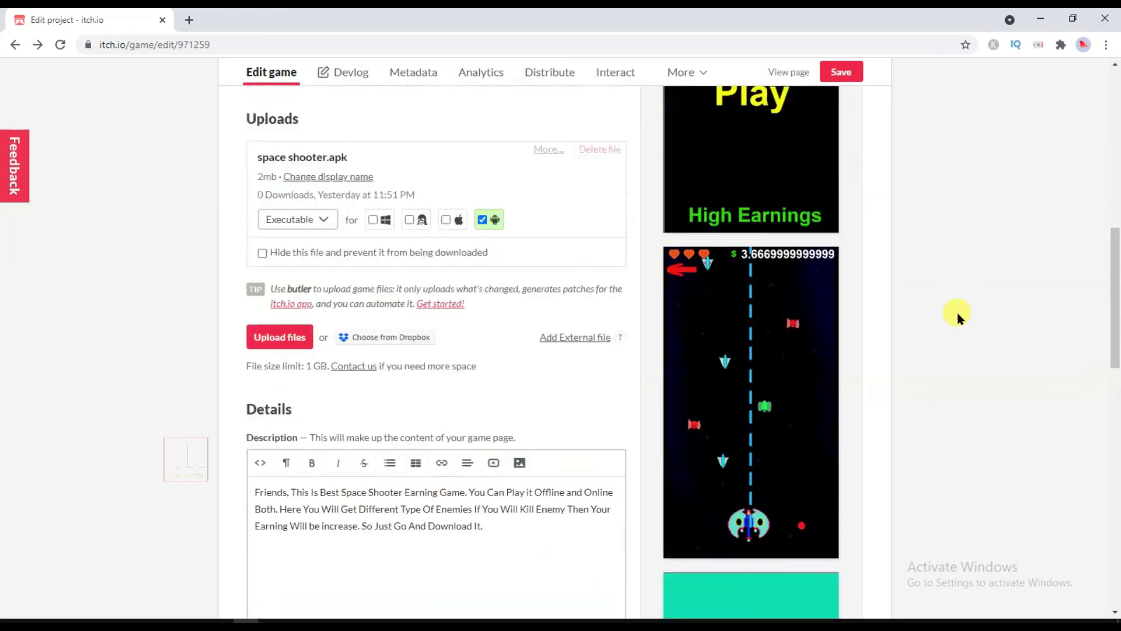
pyautogui.scroll(4, 959, 315)
pyautogui.click(852, 153)
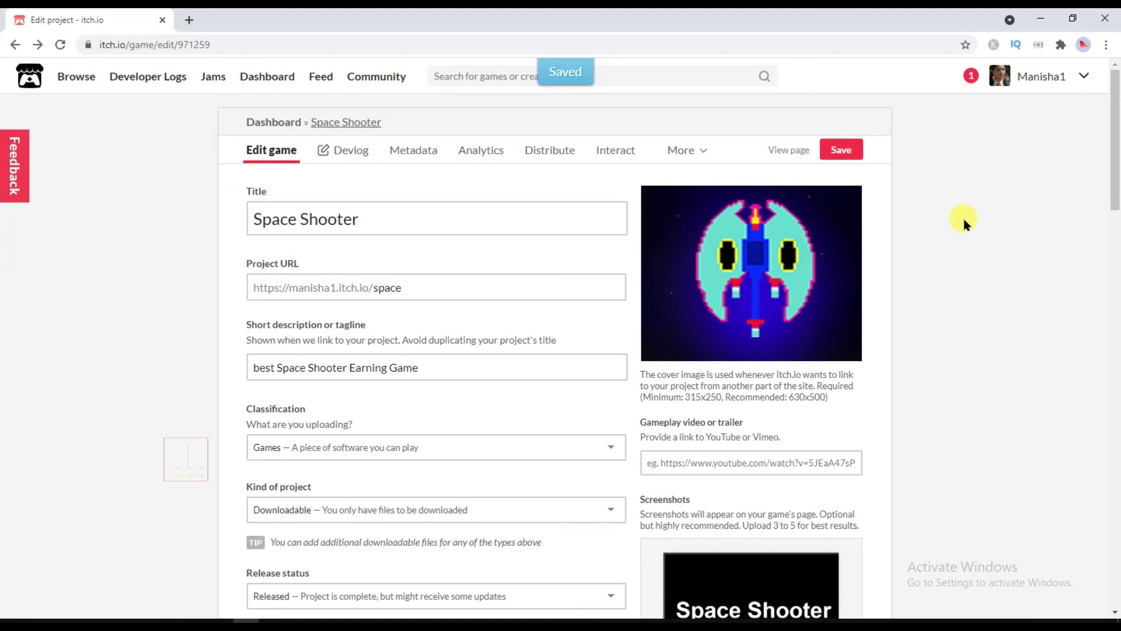
# Set Visibility & access to Public and save the project again.
pyautogui.scroll(-12, 965, 223)
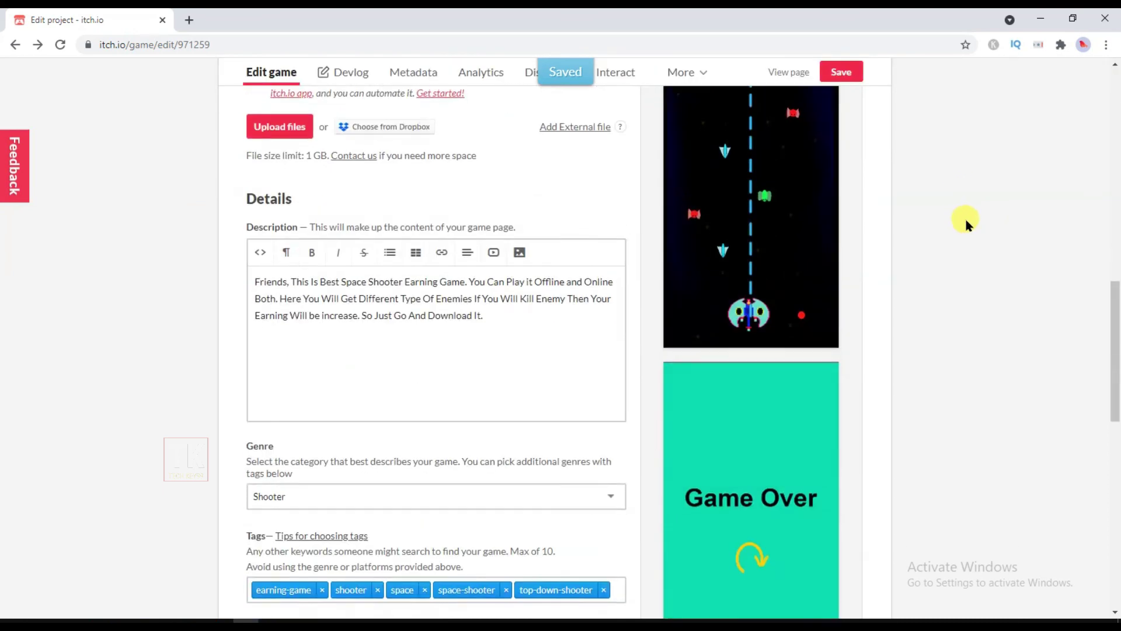
pyautogui.scroll(-15, 965, 223)
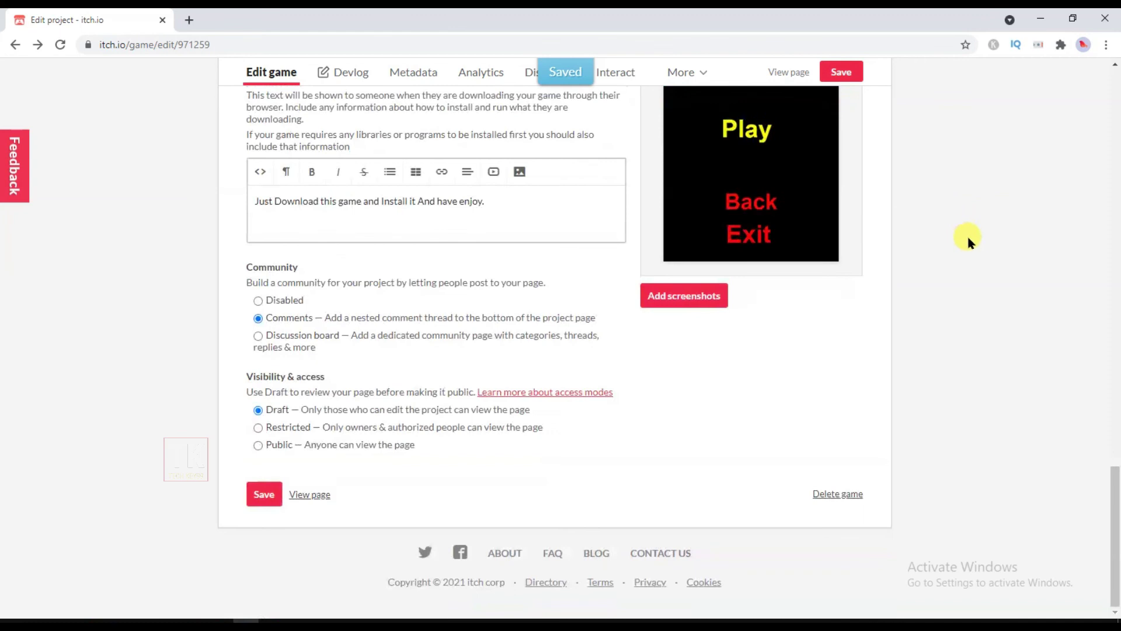
pyautogui.click(262, 448)
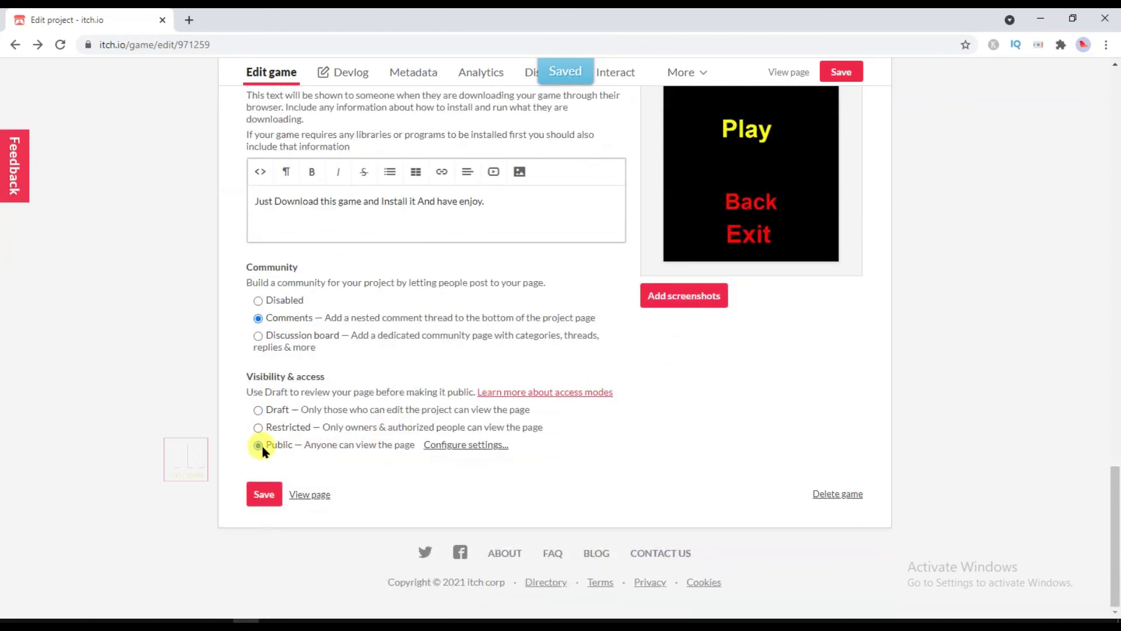
pyautogui.click(261, 497)
pyautogui.scroll(20, 1012, 261)
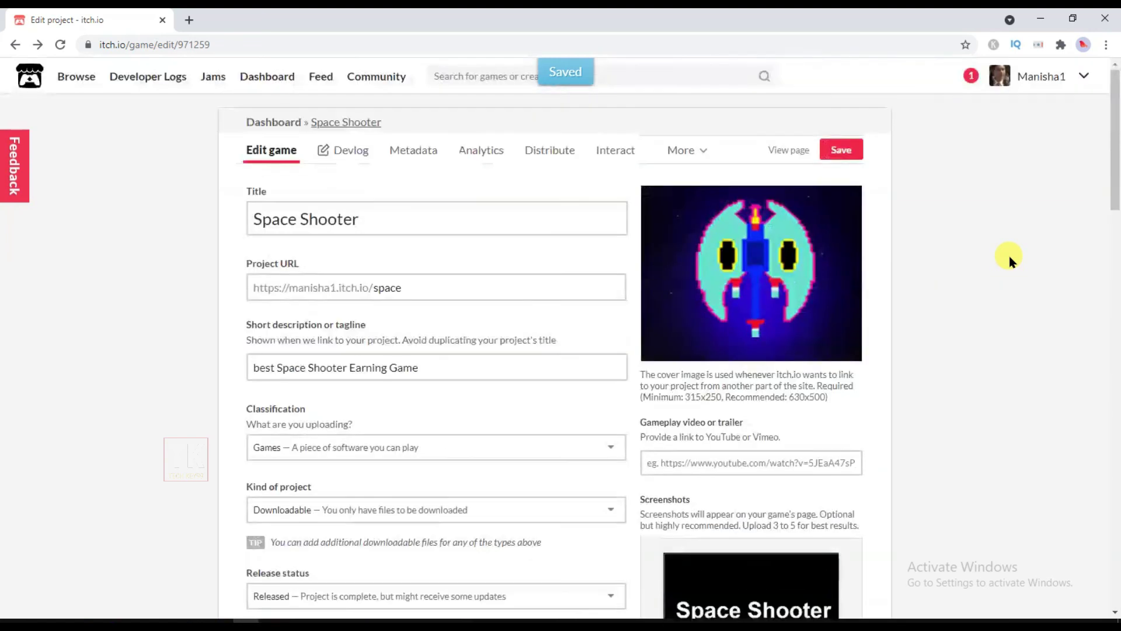
pyautogui.click(841, 149)
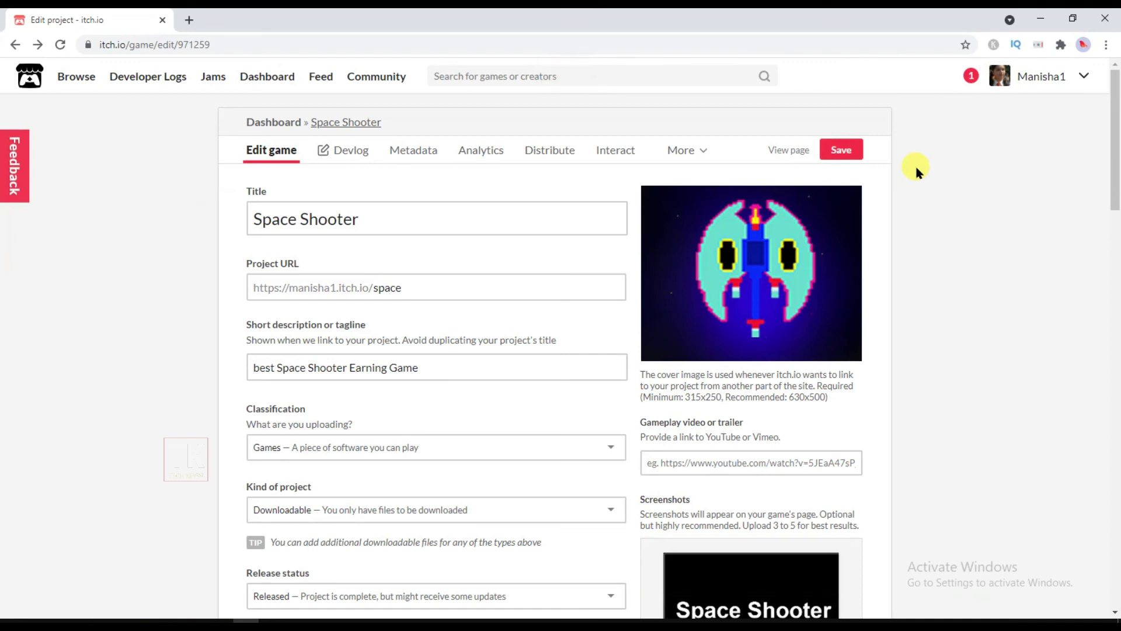
# Open the live Space Shooter game page and scroll through it.
pyautogui.click(786, 152)
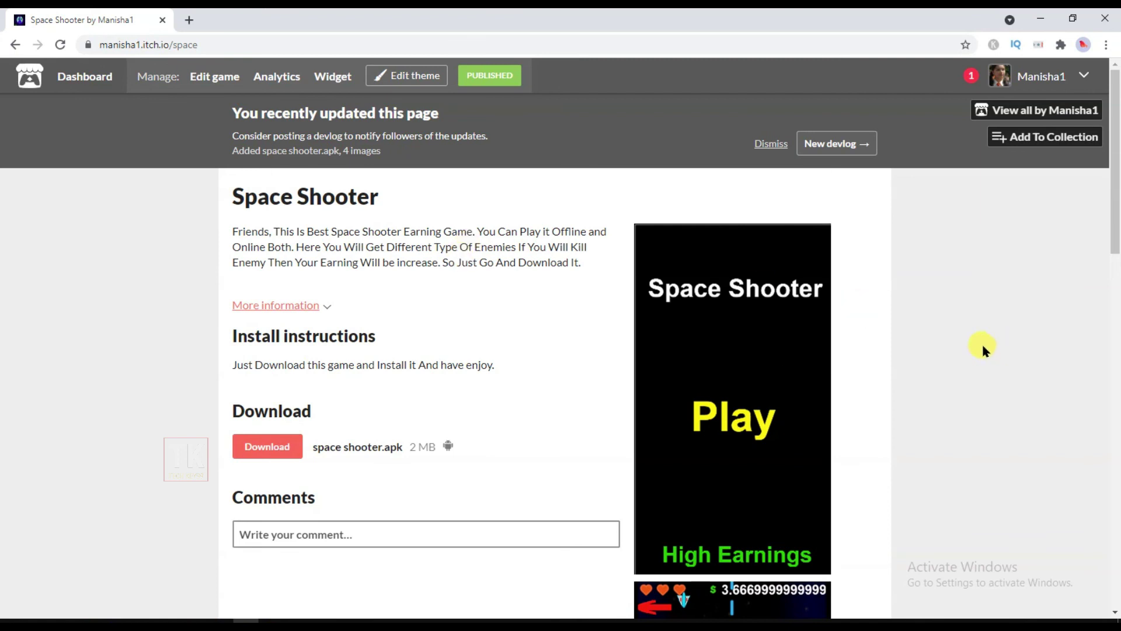
pyautogui.scroll(-15, 969, 325)
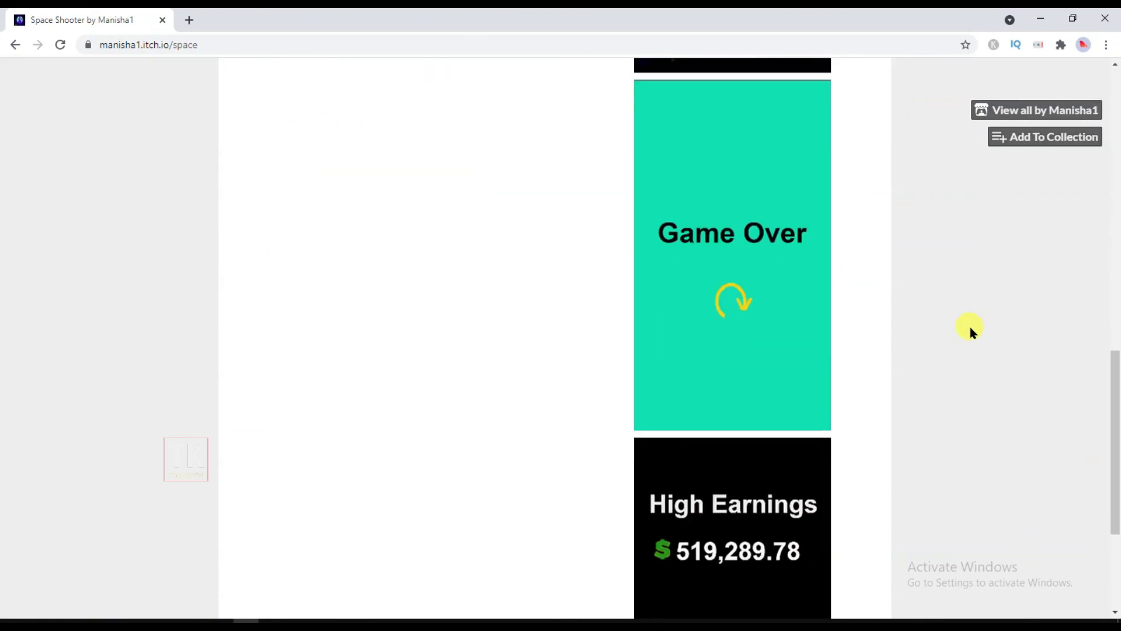
pyautogui.scroll(-4, 969, 325)
pyautogui.scroll(15, 969, 325)
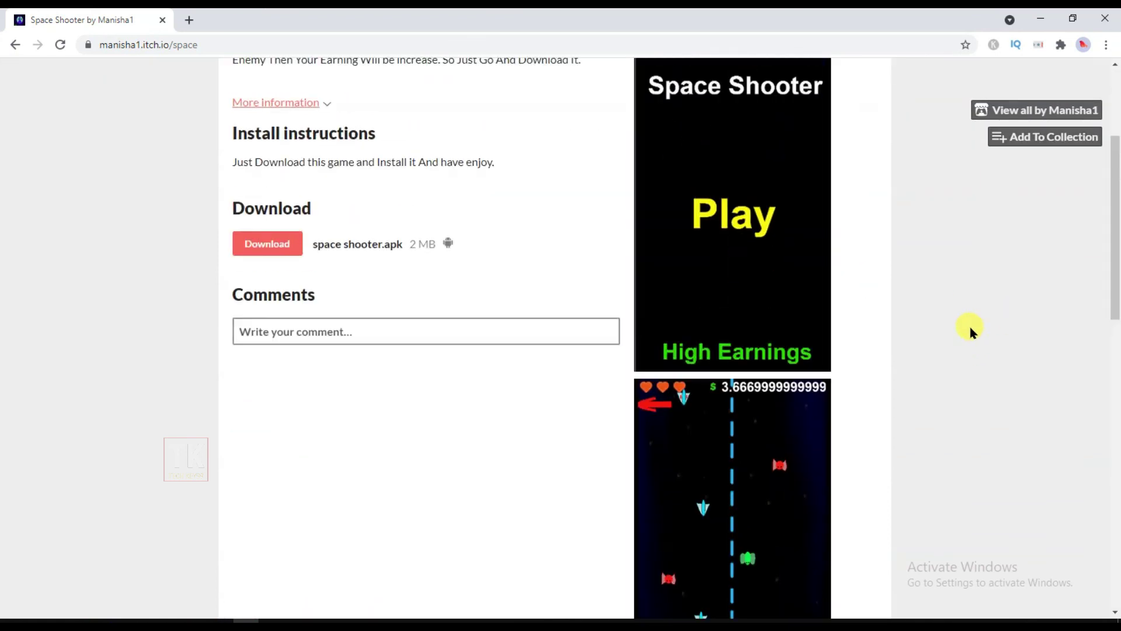
pyautogui.scroll(3, 969, 328)
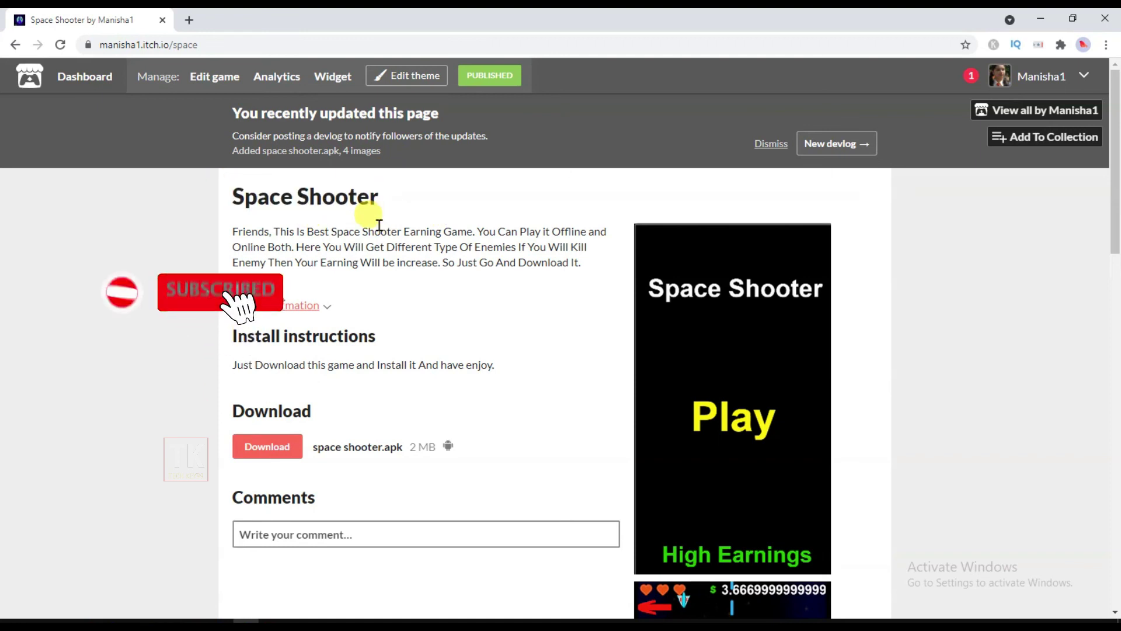
# Highlight the title and description text, then scroll to check the APK download and screenshots.
pyautogui.moveTo(233, 230); pyautogui.dragTo(581, 263)
pyautogui.moveTo(227, 188); pyautogui.dragTo(408, 240)
pyautogui.moveTo(581, 262)
pyautogui.mouseDown()
pyautogui.moveTo(226, 188)
pyautogui.moveTo(443, 220)
pyautogui.moveTo(584, 264)
pyautogui.mouseUp()
pyautogui.click(449, 195)
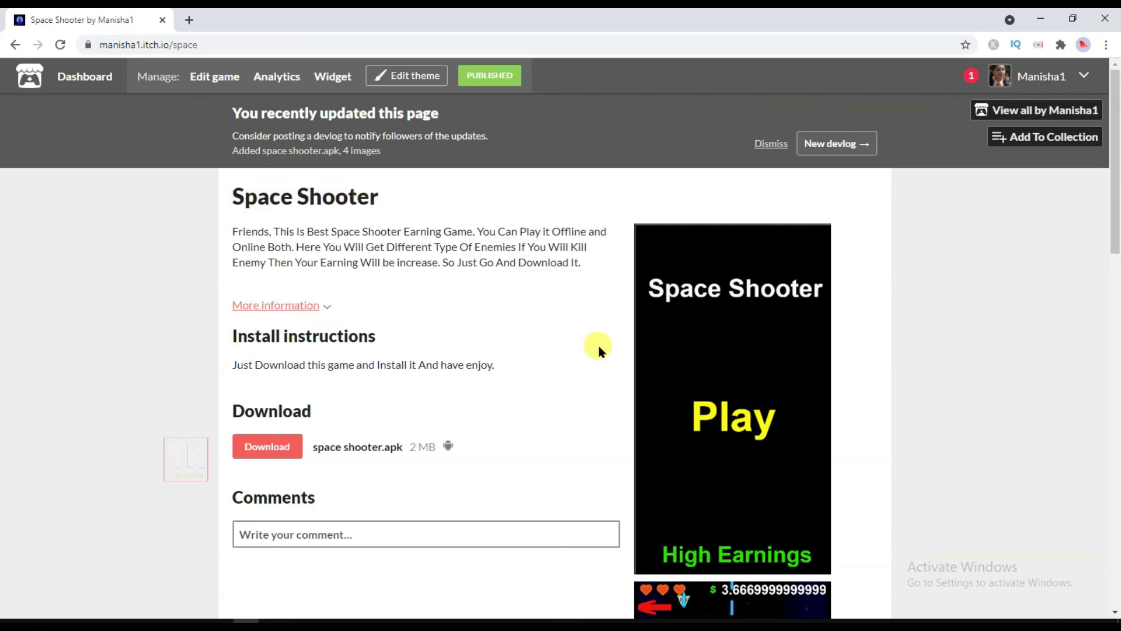
pyautogui.scroll(-5, 481, 237)
pyautogui.scroll(-9, 898, 266)
pyautogui.scroll(15, 899, 267)
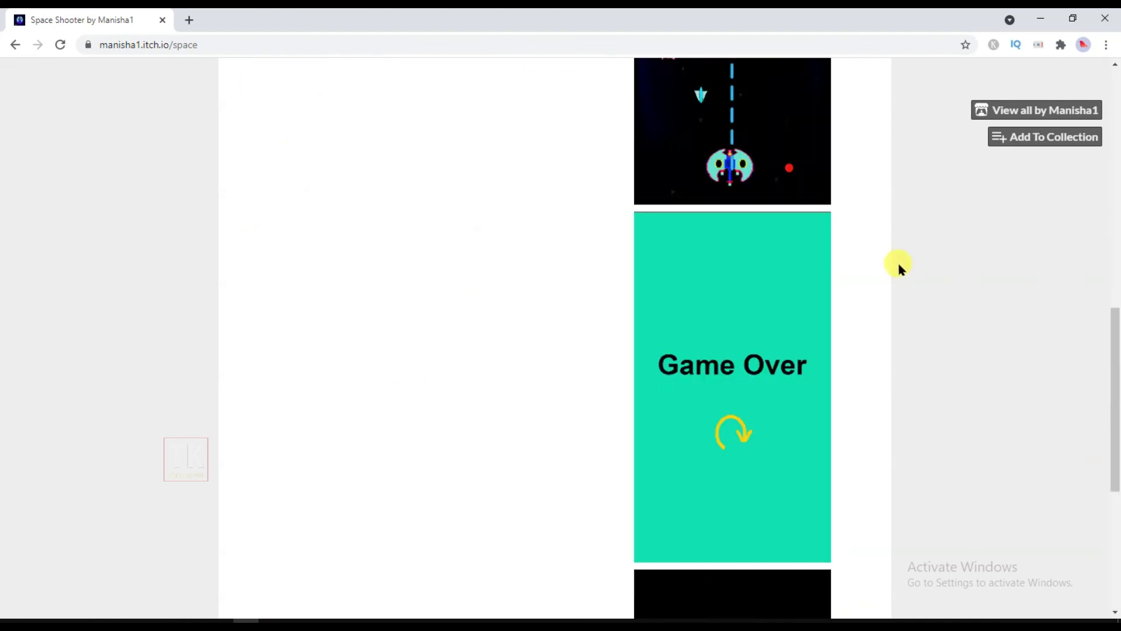
pyautogui.scroll(-1, 913, 256)
pyautogui.scroll(-15, 913, 259)
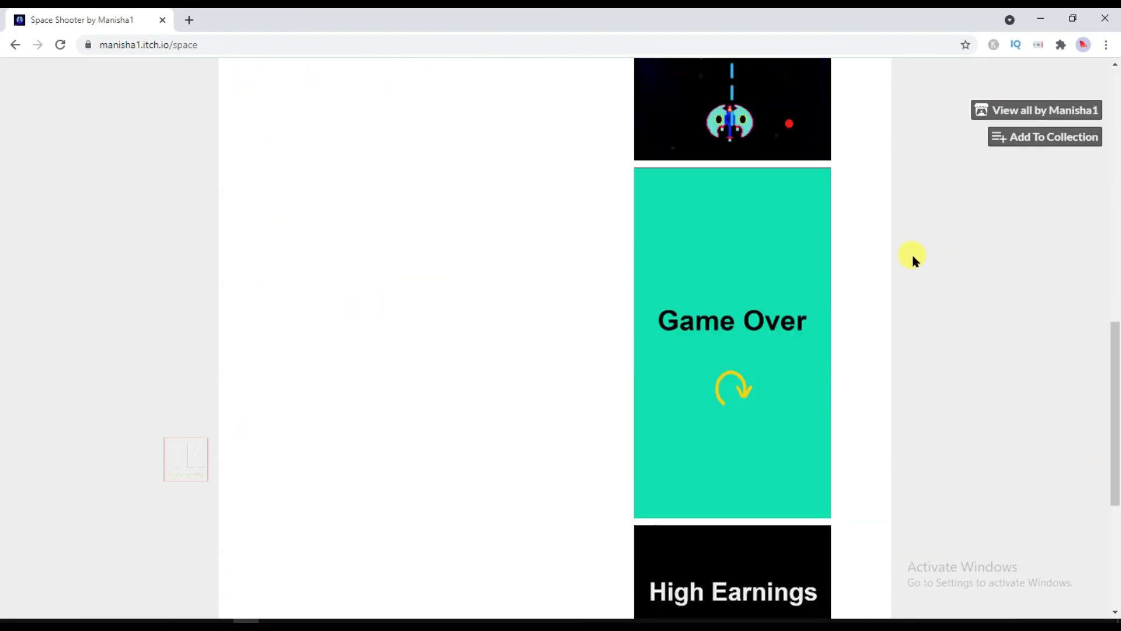